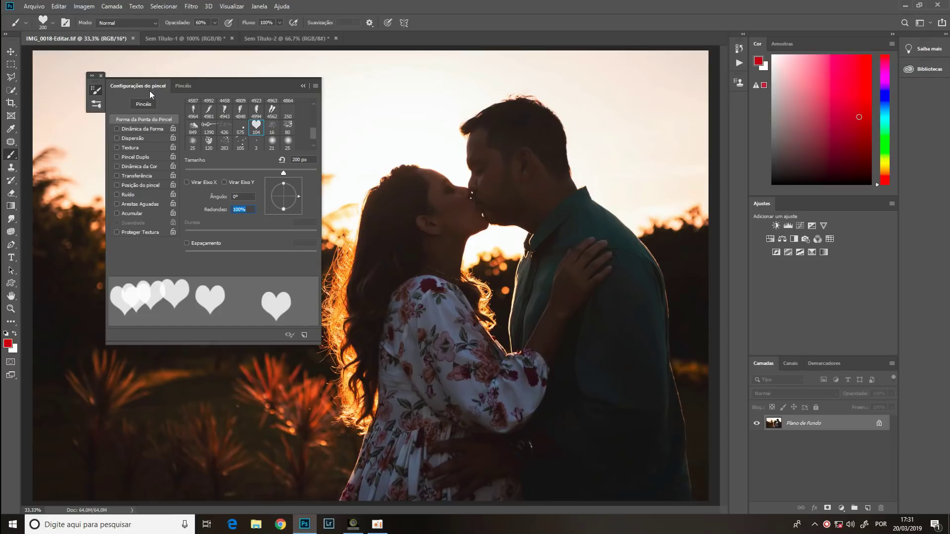
Paint a row of red heart strokes across the lower photo
{"action": "left_click_drag", "start_coordinate": [213, 396], "coordinate": [611, 410]}
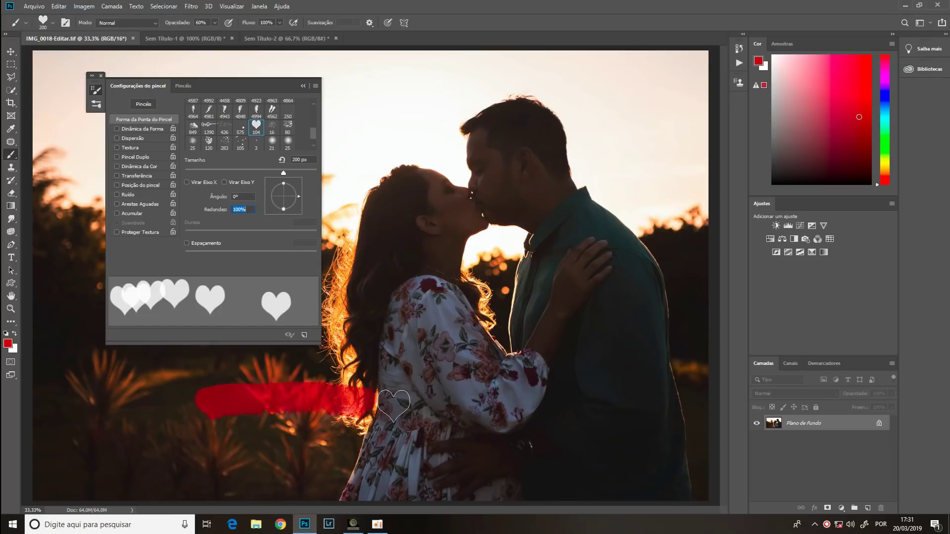
{"action": "left_click_drag", "start_coordinate": [211, 399], "coordinate": [198, 402]}
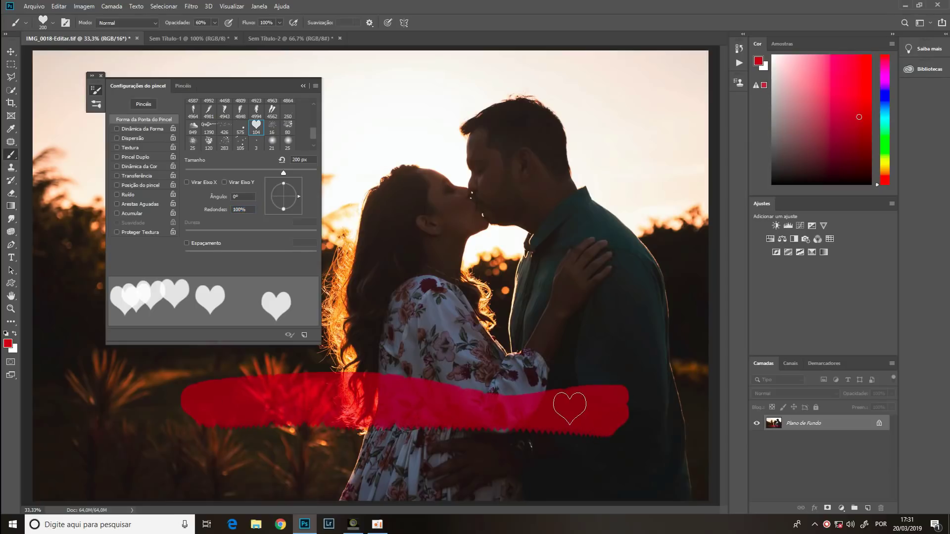
{"action": "left_click", "coordinate": [187, 242]}
Enable Shape Dynamics and Scattering for the heart brush, undo, and repaint scattered hearts
{"action": "left_click", "coordinate": [118, 128]}
{"action": "left_click", "coordinate": [117, 138]}
{"action": "key", "text": "ctrl+z"}
{"action": "mouse_move", "coordinate": [139, 399]}
{"action": "left_mouse_down"}
{"action": "mouse_move", "coordinate": [191, 391]}
{"action": "mouse_move", "coordinate": [420, 421]}
{"action": "mouse_move", "coordinate": [566, 378]}
{"action": "mouse_move", "coordinate": [495, 470]}
{"action": "mouse_move", "coordinate": [310, 366]}
{"action": "left_mouse_up"}
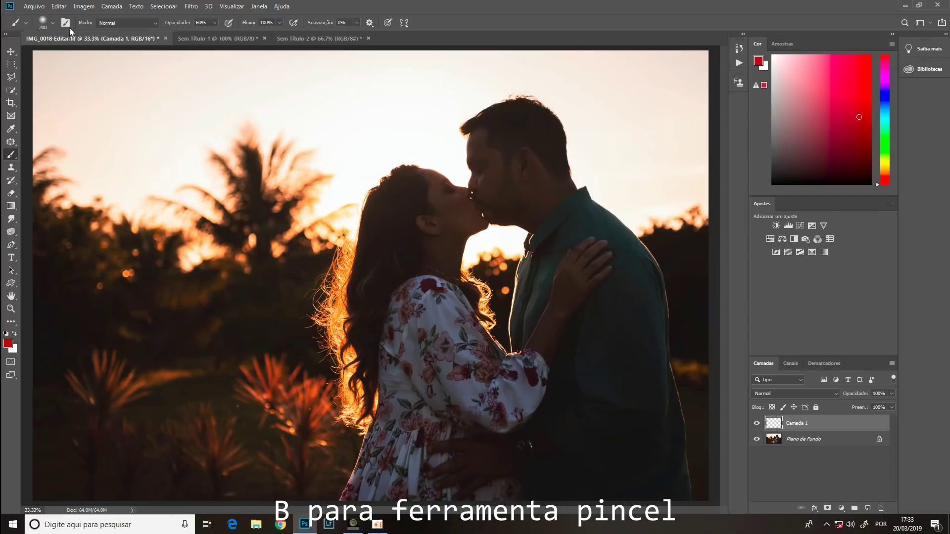
{"action": "key", "text": "F5"}
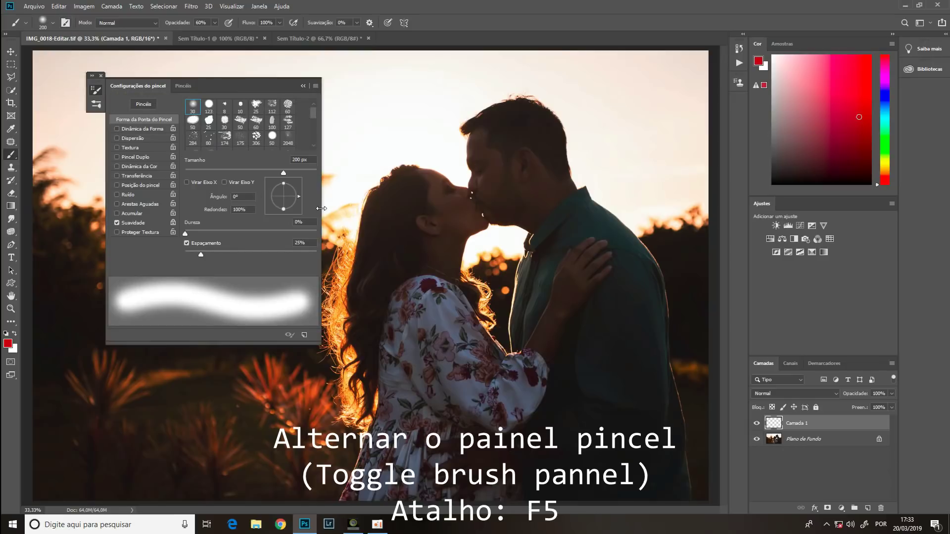
Browse the brush presets and full brush library, then return to the soft round tip's shape settings
{"action": "key", "text": "F5"}
{"action": "key", "text": "F5"}
{"action": "key", "text": "F5"}
{"action": "key", "text": "F5"}
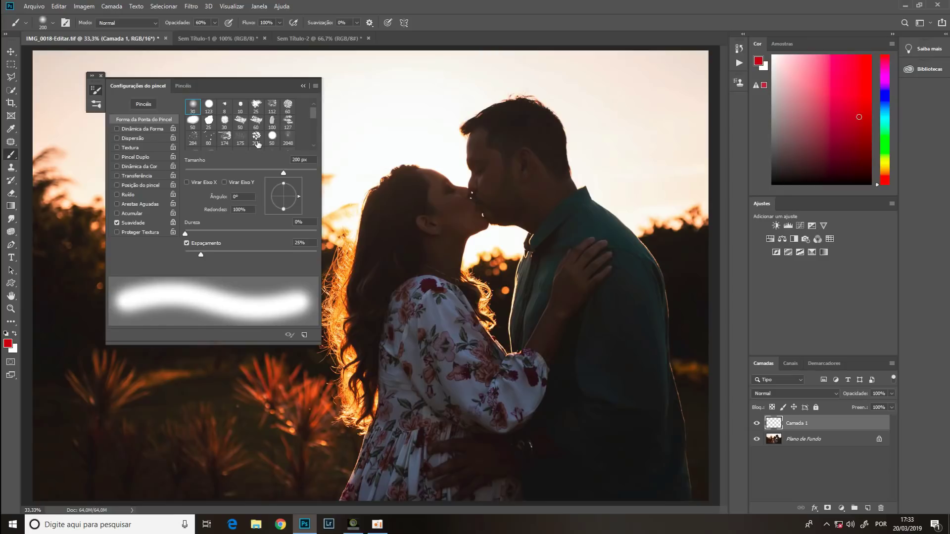
{"action": "left_click", "coordinate": [42, 24]}
{"action": "mouse_move", "coordinate": [123, 123]}
{"action": "left_mouse_down"}
{"action": "mouse_move", "coordinate": [129, 150]}
{"action": "mouse_move", "coordinate": [123, 129]}
{"action": "left_mouse_up"}
{"action": "left_click", "coordinate": [174, 88]}
{"action": "left_click", "coordinate": [184, 87]}
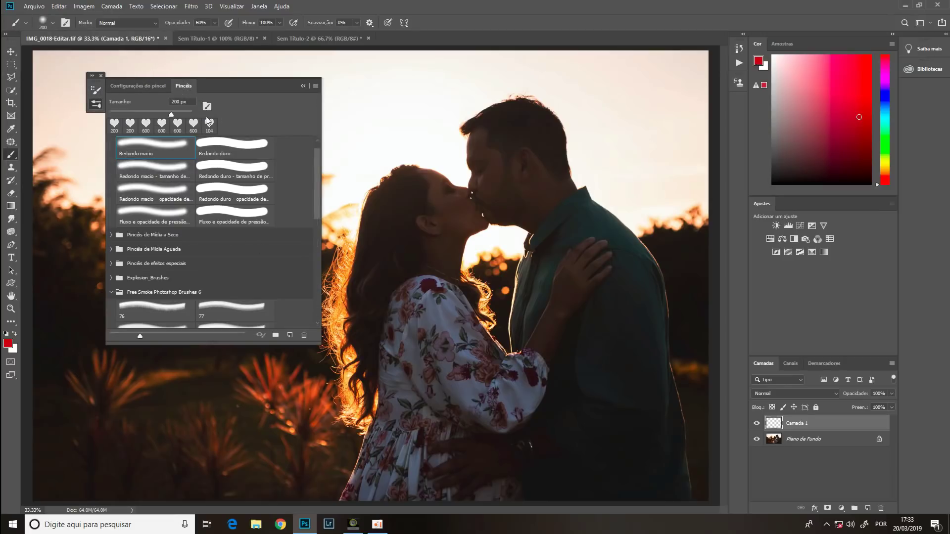
{"action": "left_click", "coordinate": [141, 86]}
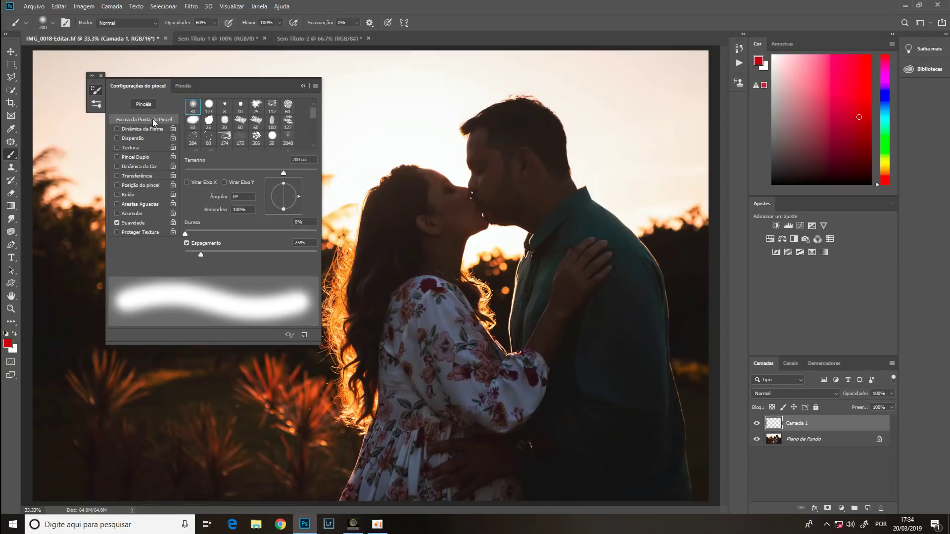
Shrink the soft round brush to 151 px, test a dab on the hair, and undo it
{"action": "left_click_drag", "start_coordinate": [283, 170], "coordinate": [268, 170]}
{"action": "left_click_drag", "start_coordinate": [418, 221], "coordinate": [428, 225]}
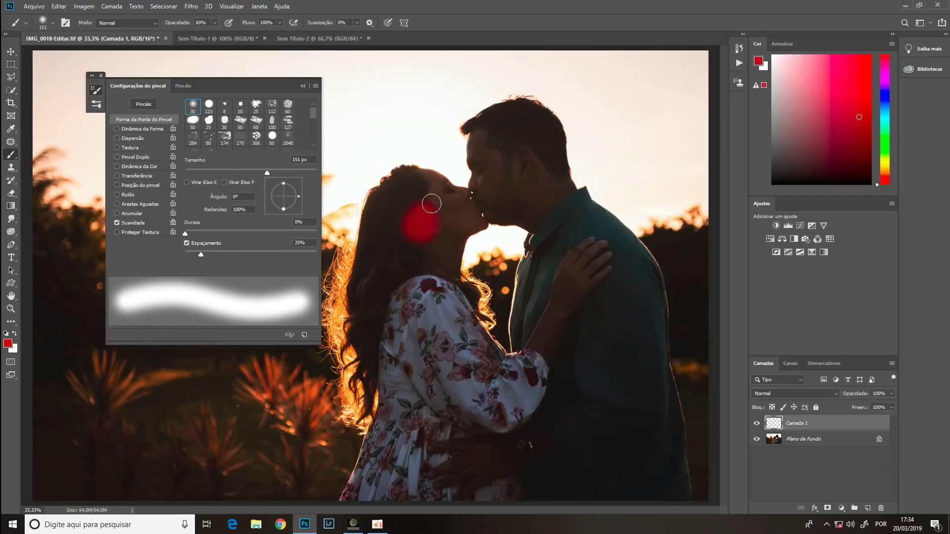
{"action": "key", "text": "ctrl+z"}
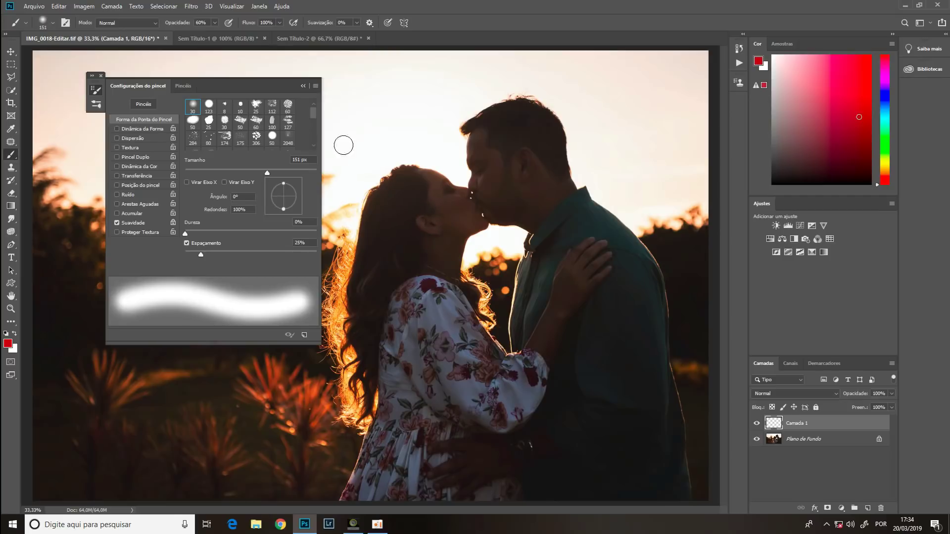
{"action": "scroll", "coordinate": [310, 127], "scroll_direction": "down", "scroll_amount": 3}
{"action": "scroll", "coordinate": [311, 129], "scroll_direction": "down", "scroll_amount": 3}
Choose signature brush preset 1390 and stamp it in red, flipped horizontally and then vertically
{"action": "scroll", "coordinate": [313, 135], "scroll_direction": "down", "scroll_amount": 3}
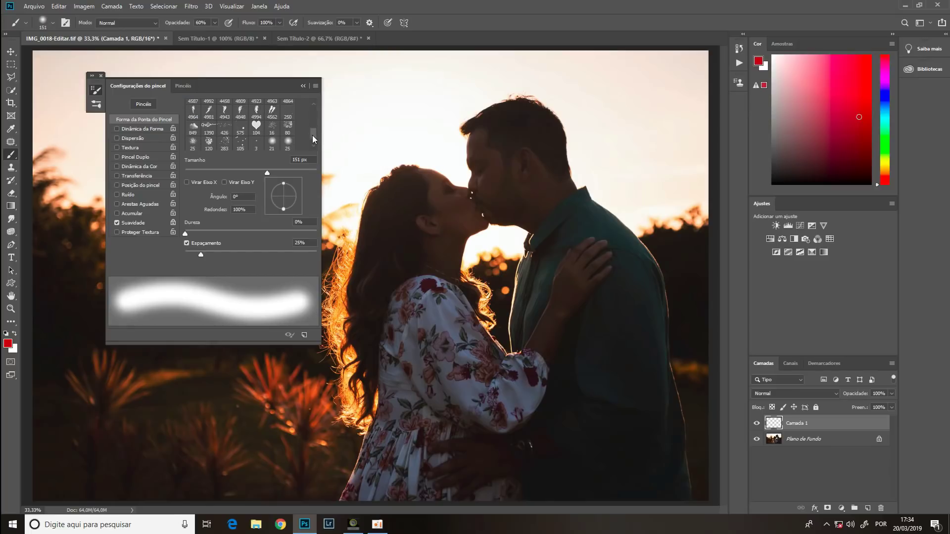
{"action": "left_click", "coordinate": [208, 130]}
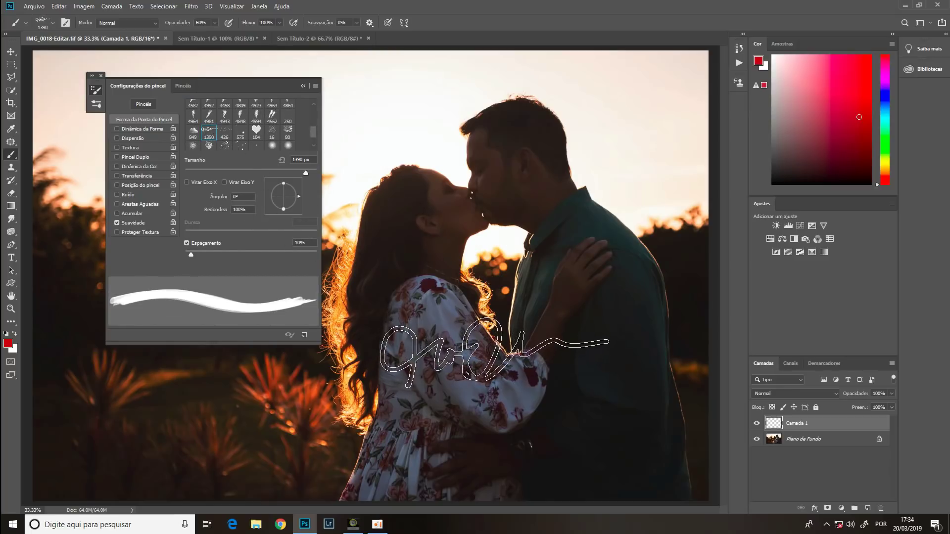
{"action": "left_click", "coordinate": [503, 358]}
{"action": "key", "text": "ctrl+z"}
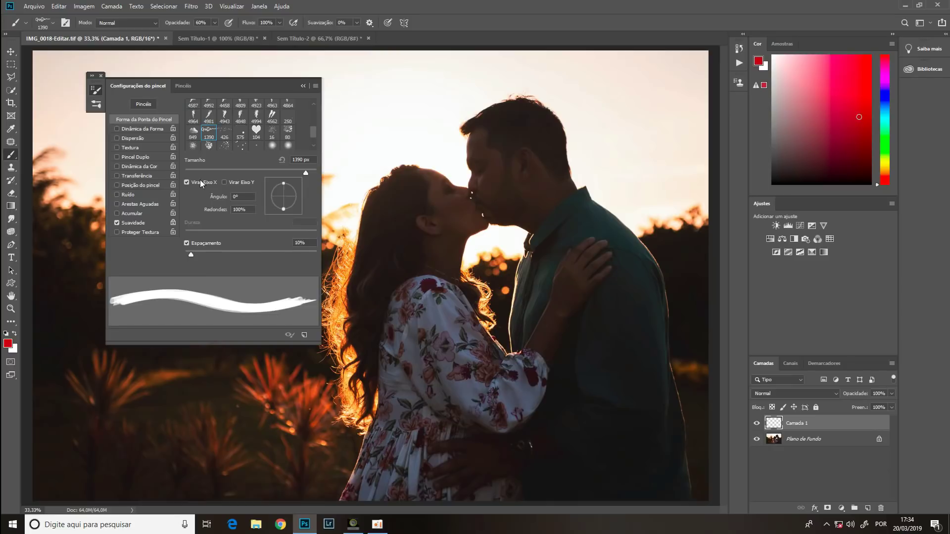
{"action": "left_click", "coordinate": [200, 180]}
{"action": "left_click", "coordinate": [496, 339]}
{"action": "left_click", "coordinate": [231, 182]}
{"action": "left_click", "coordinate": [487, 428]}
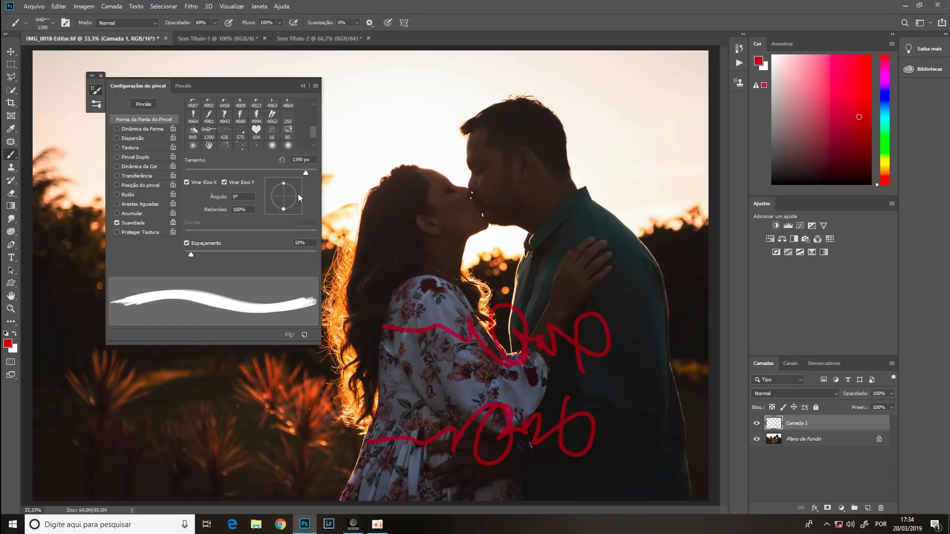
Stamp the signature rotated to -65° and at 50% roundness, then reset the angle to 0
{"action": "left_click_drag", "start_coordinate": [298, 194], "coordinate": [293, 212]}
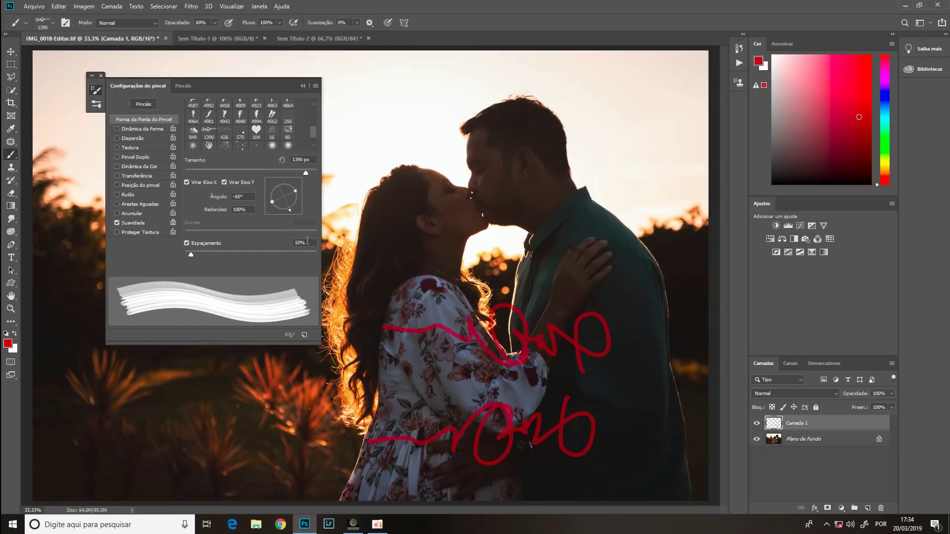
{"action": "left_click", "coordinate": [473, 270]}
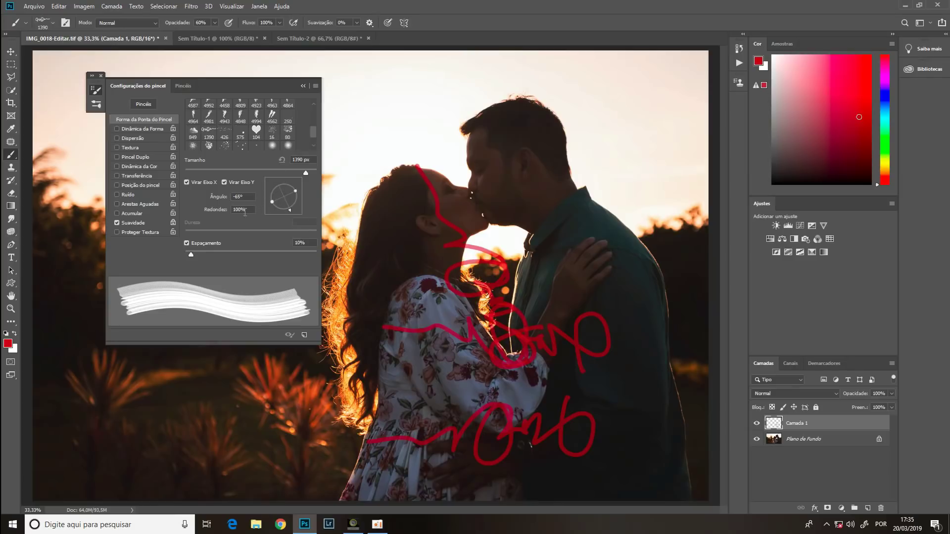
{"action": "left_click_drag", "start_coordinate": [244, 210], "coordinate": [220, 208]}
{"action": "type", "text": "50"}
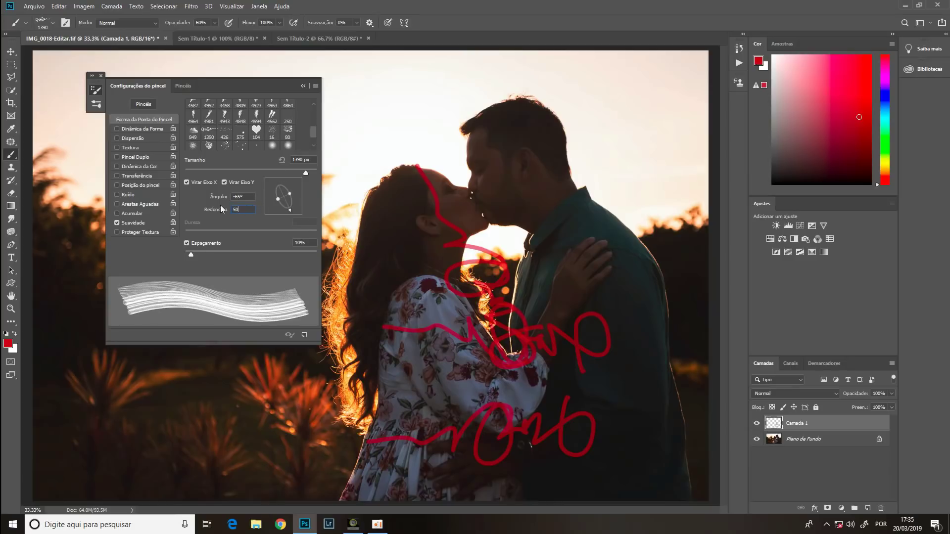
{"action": "left_click", "coordinate": [610, 276]}
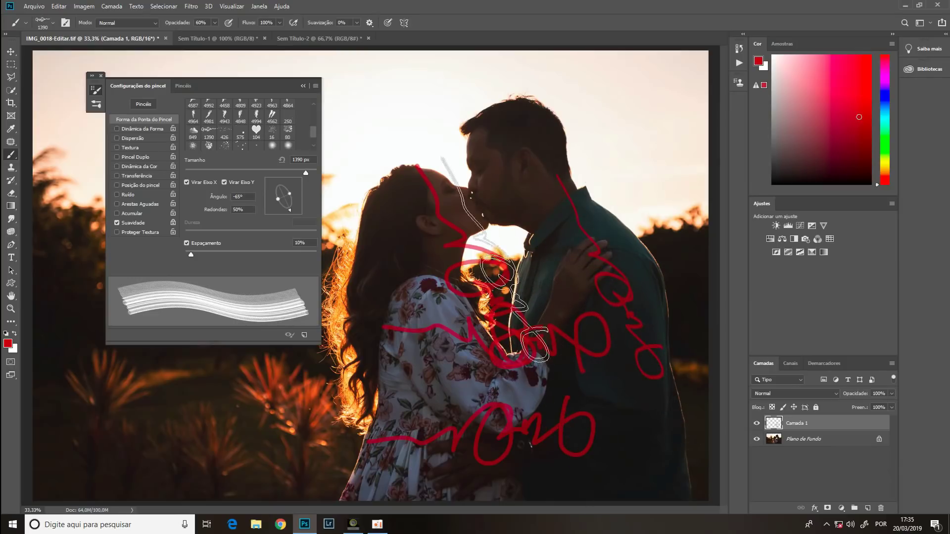
{"action": "double_click", "coordinate": [247, 197]}
{"action": "type", "text": "0"}
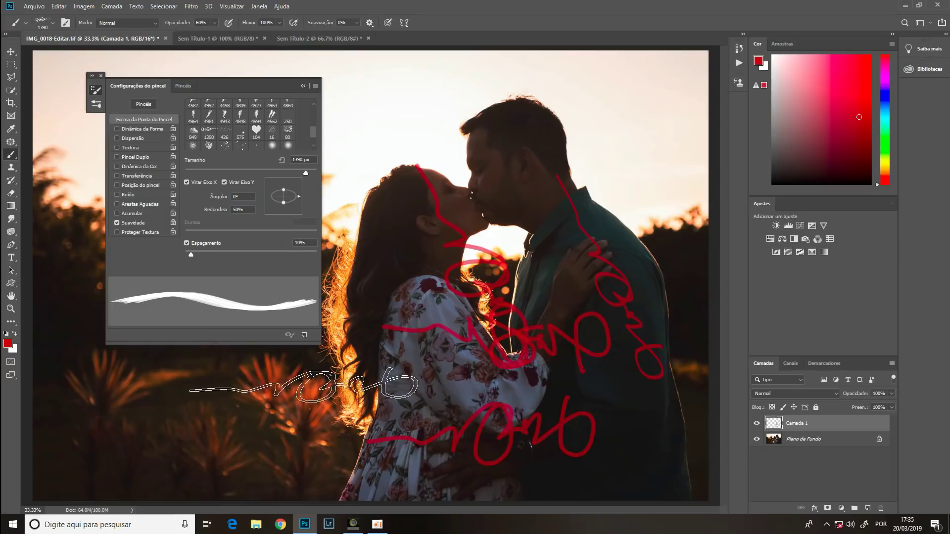
Stamp the unflipped signature at 100% roundness, then set roundness to 20%
{"action": "left_click", "coordinate": [234, 182]}
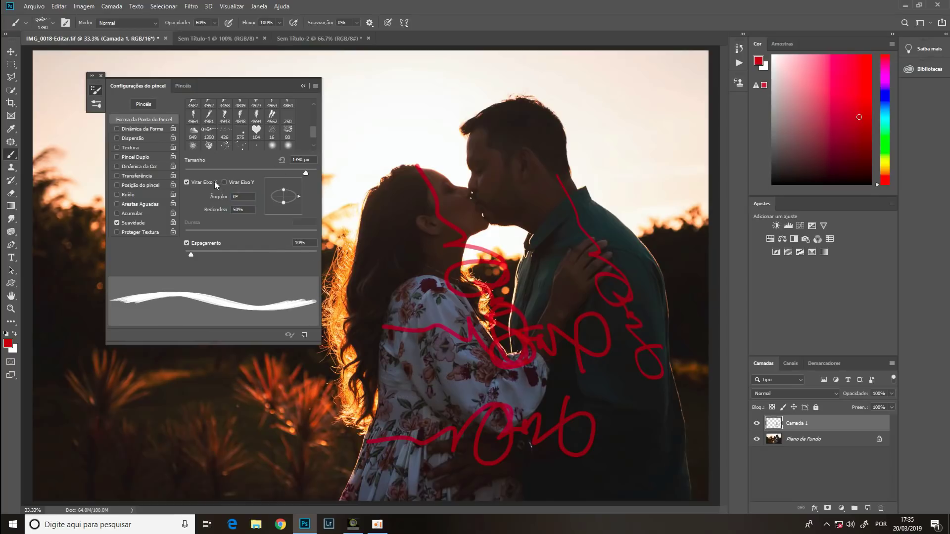
{"action": "left_click", "coordinate": [195, 182]}
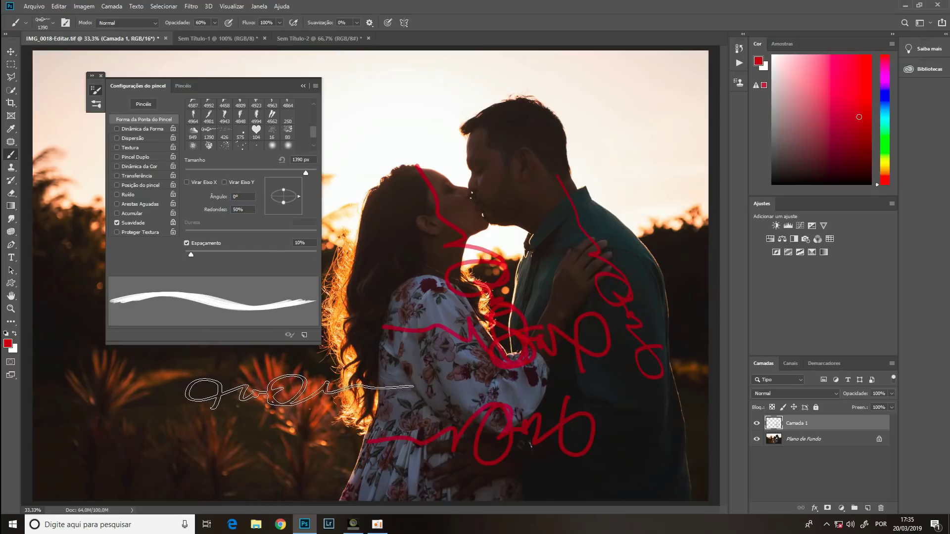
{"action": "left_click", "coordinate": [298, 390]}
{"action": "left_click", "coordinate": [245, 209]}
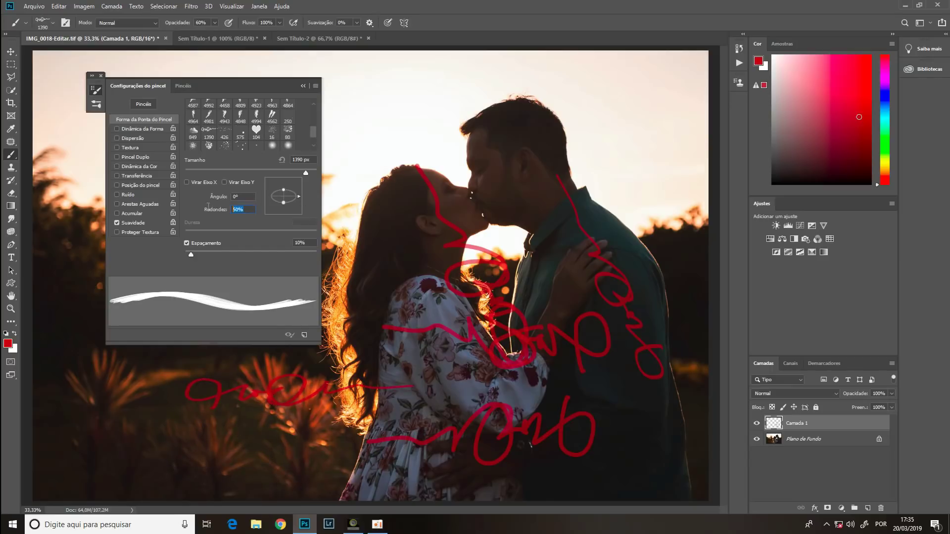
{"action": "type", "text": "100"}
{"action": "key", "text": "Return"}
{"action": "left_click", "coordinate": [299, 448]}
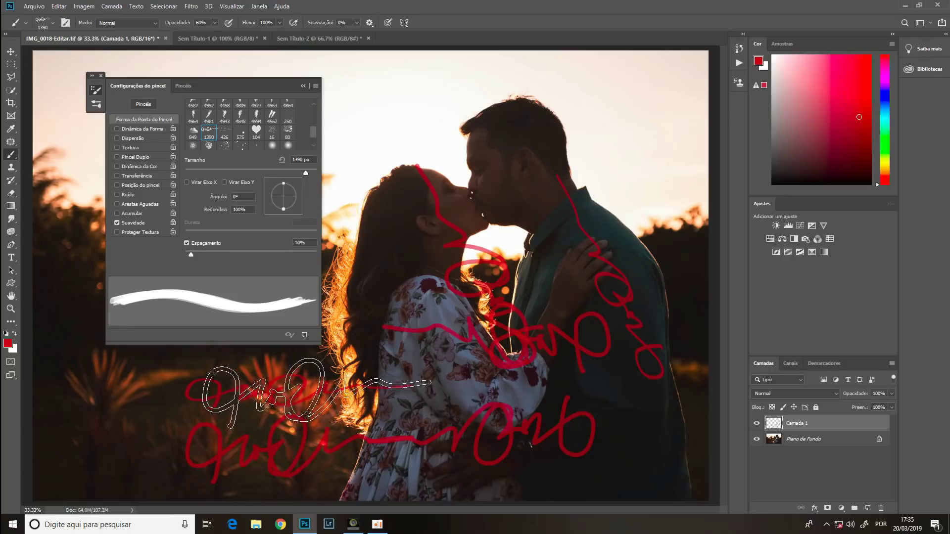
{"action": "left_click", "coordinate": [241, 209]}
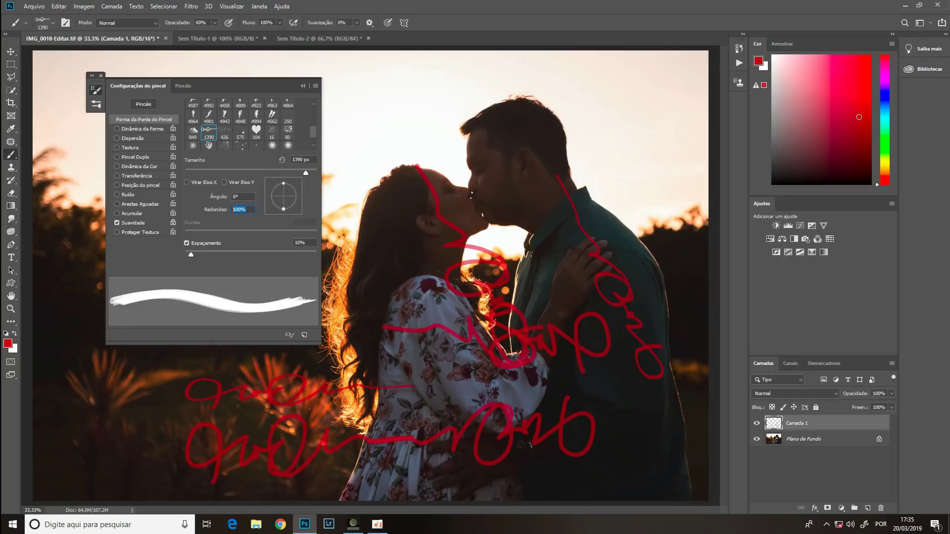
{"action": "type", "text": "10"}
{"action": "type", "text": "20"}
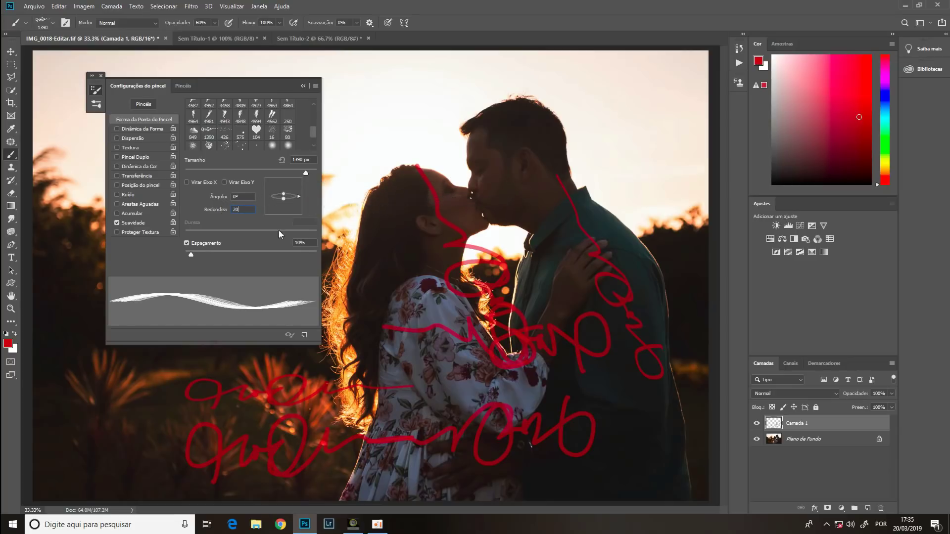
Switch to the Soft Round brush preset and shrink it to 400 px
{"action": "left_click", "coordinate": [53, 23]}
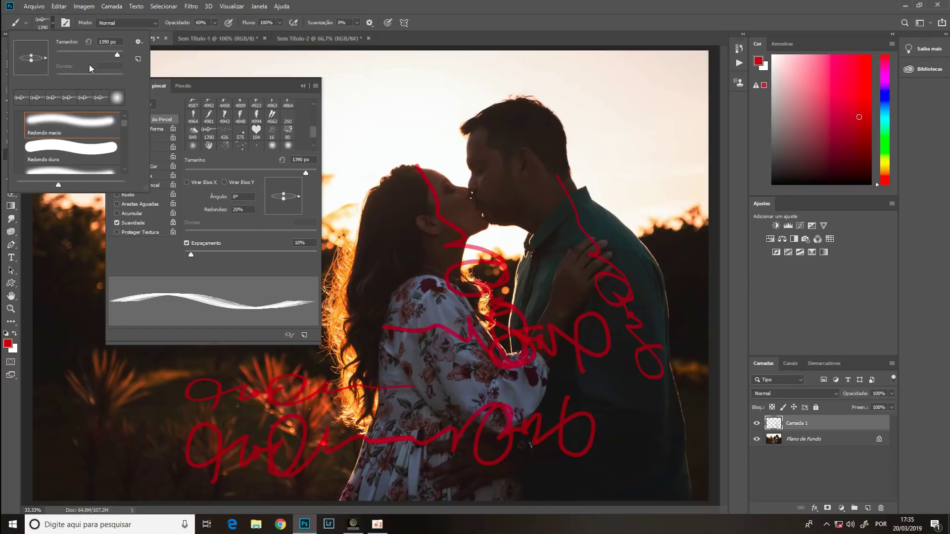
{"action": "left_click", "coordinate": [99, 124]}
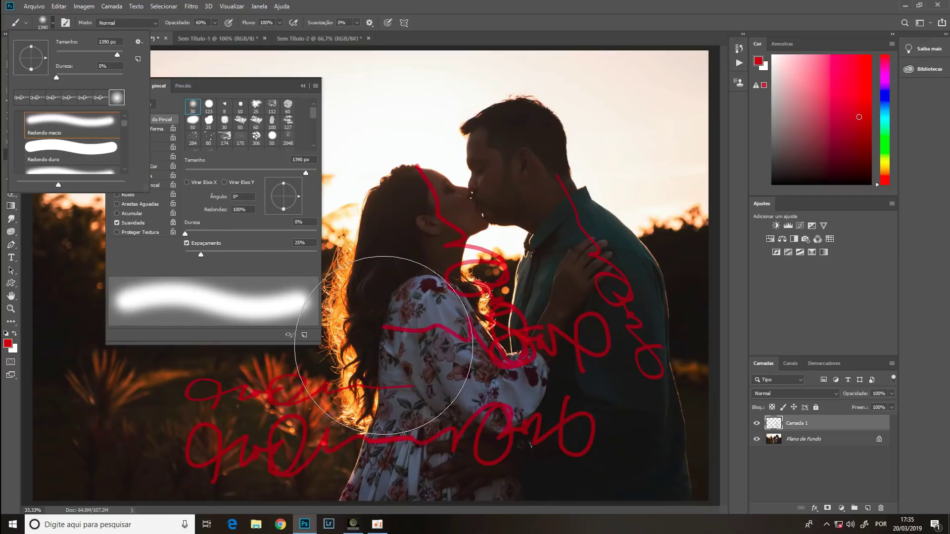
{"action": "left_click", "coordinate": [388, 310]}
{"action": "key", "text": "bracketleft"}
{"action": "key", "text": "bracketleft"}
{"action": "key", "text": "bracketleft"}
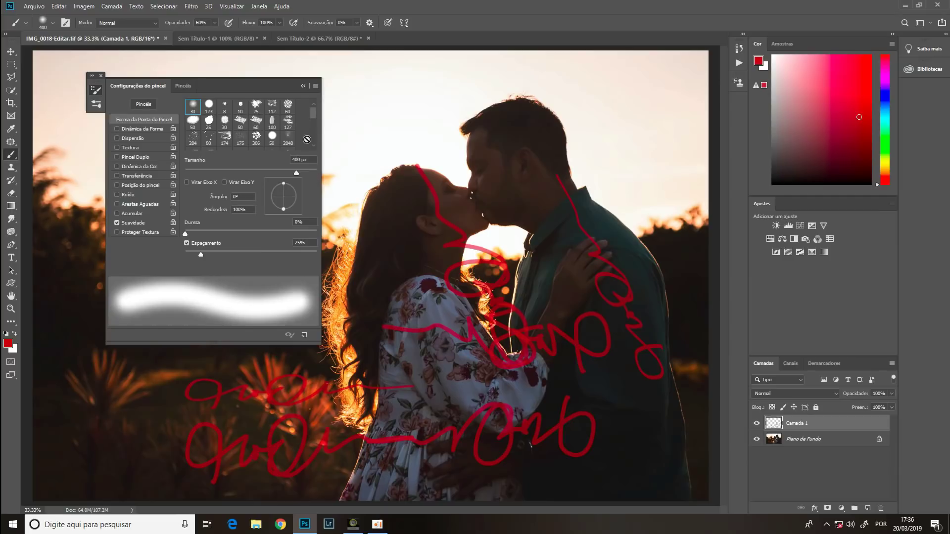
{"action": "left_click_drag", "start_coordinate": [313, 112], "coordinate": [310, 125]}
Pick the heart brush tip and paint spaced, then packed, red heart strokes across the couple
{"action": "scroll", "coordinate": [312, 141], "scroll_direction": "up", "scroll_amount": 2}
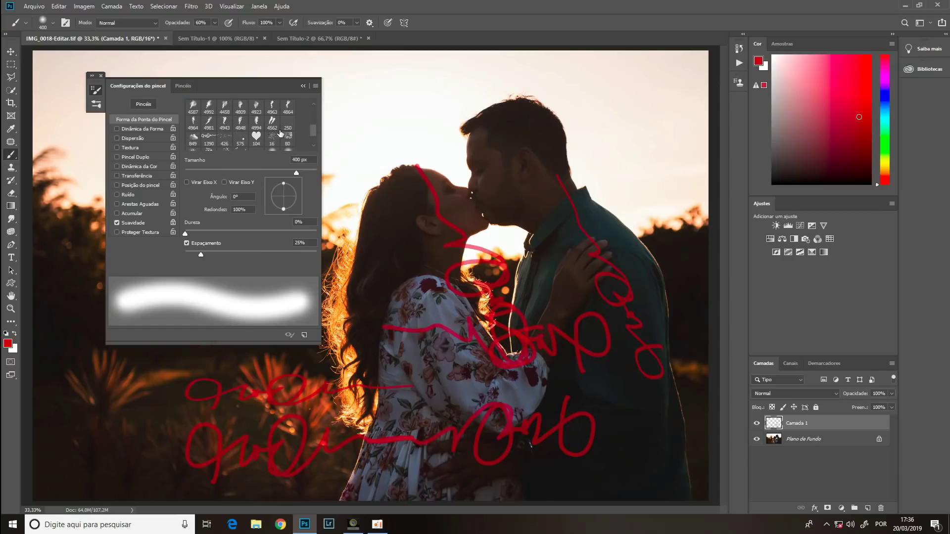
{"action": "left_click", "coordinate": [257, 136]}
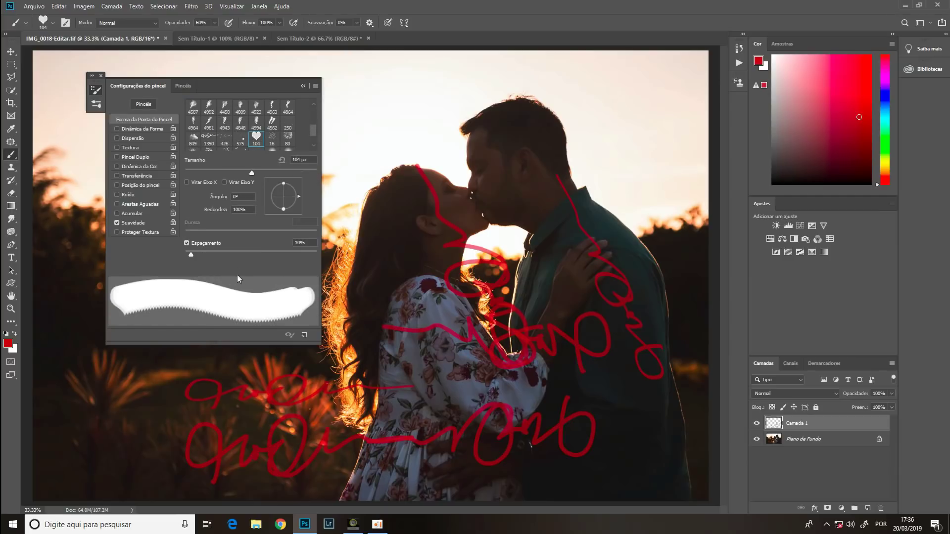
{"action": "left_click_drag", "start_coordinate": [192, 256], "coordinate": [272, 259]}
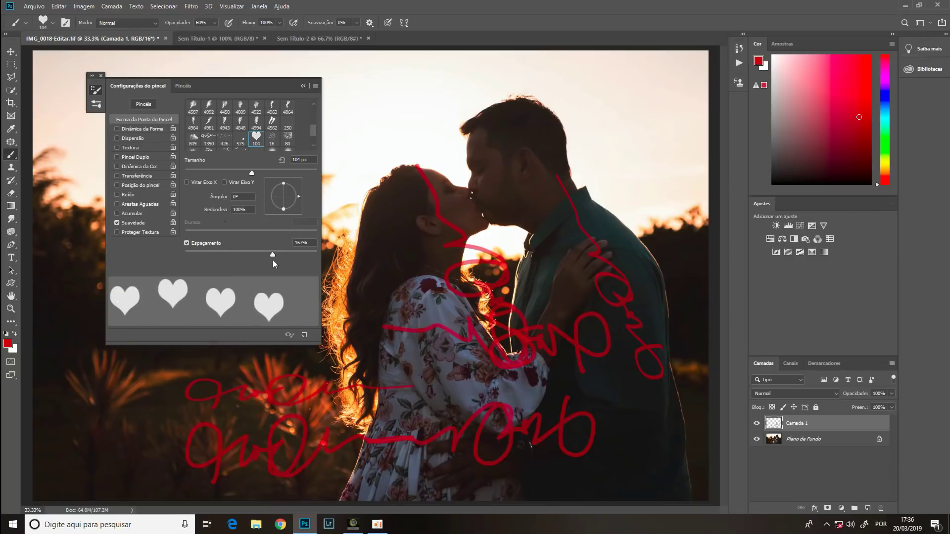
{"action": "mouse_move", "coordinate": [187, 405]}
{"action": "left_mouse_down"}
{"action": "mouse_move", "coordinate": [419, 450]}
{"action": "mouse_move", "coordinate": [593, 319]}
{"action": "left_mouse_up"}
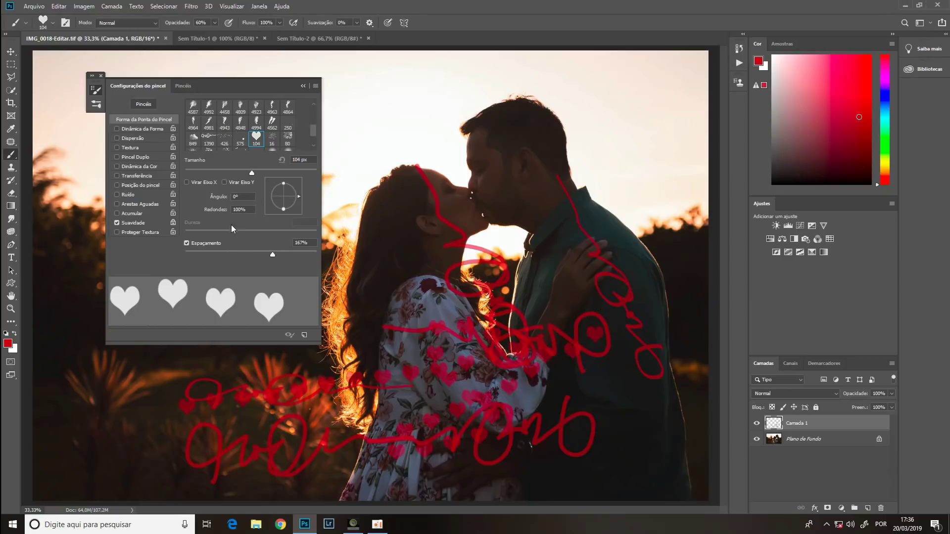
{"action": "left_click_drag", "start_coordinate": [272, 254], "coordinate": [185, 254]}
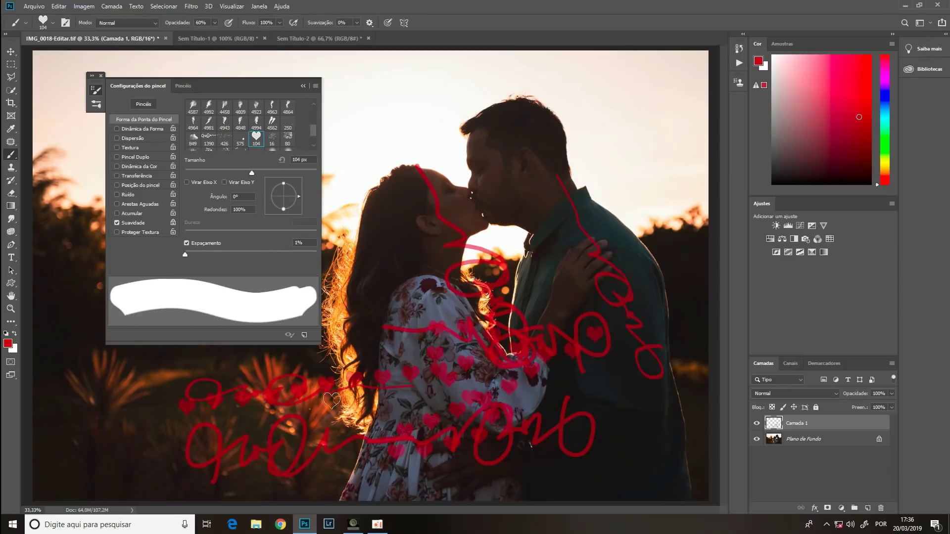
{"action": "left_click_drag", "start_coordinate": [356, 342], "coordinate": [386, 361]}
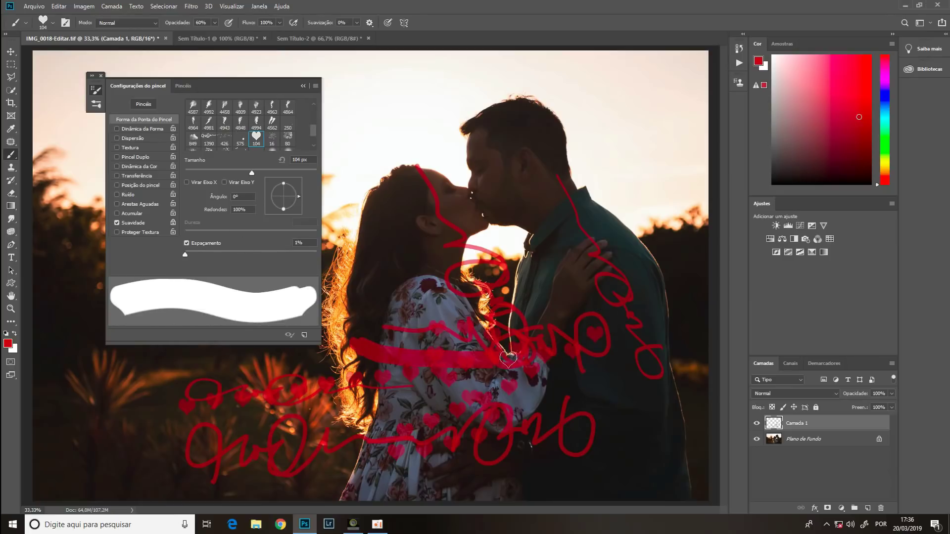
Paint hearts across the woman's chest with spacing off, then delete all of Camada 1's strokes
{"action": "left_click", "coordinate": [194, 244]}
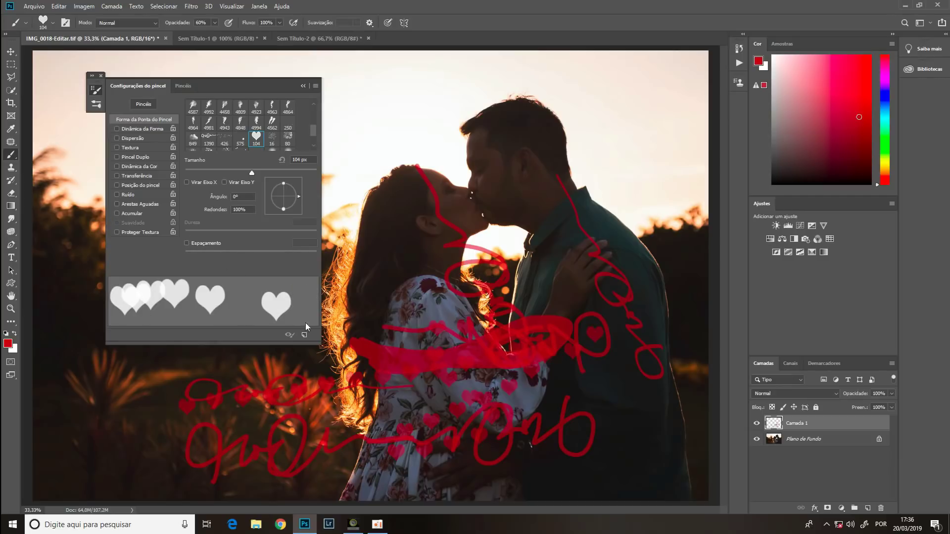
{"action": "left_click_drag", "start_coordinate": [384, 284], "coordinate": [478, 280]}
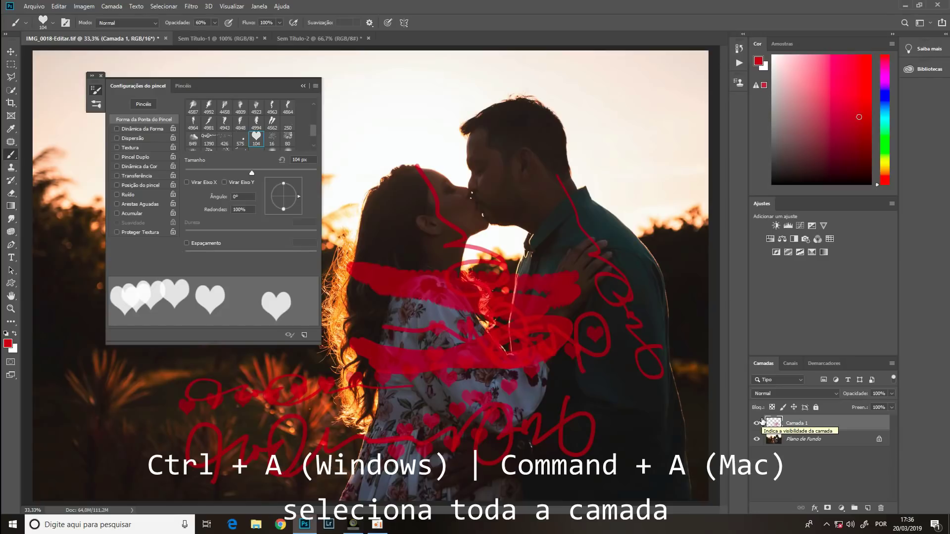
{"action": "key", "text": "ctrl+a"}
{"action": "key", "text": "Delete"}
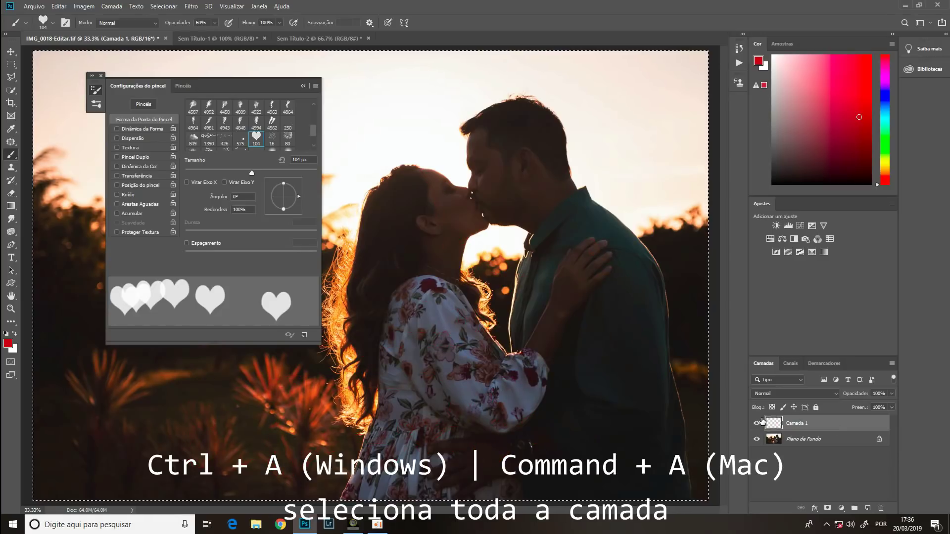
Deselect the cleared Camada 1 and turn on Shape Dynamics for the heart brush
{"action": "key", "text": "ctrl+d"}
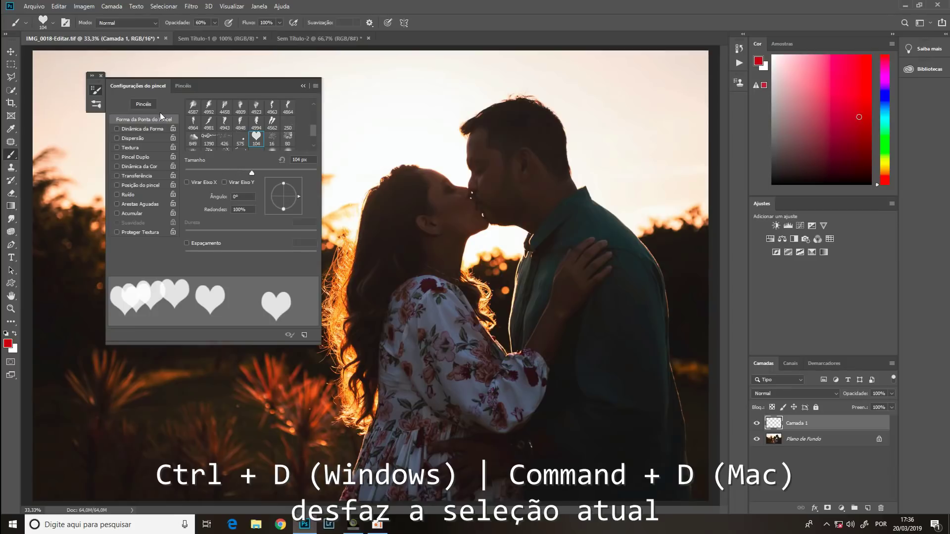
{"action": "left_click", "coordinate": [129, 128]}
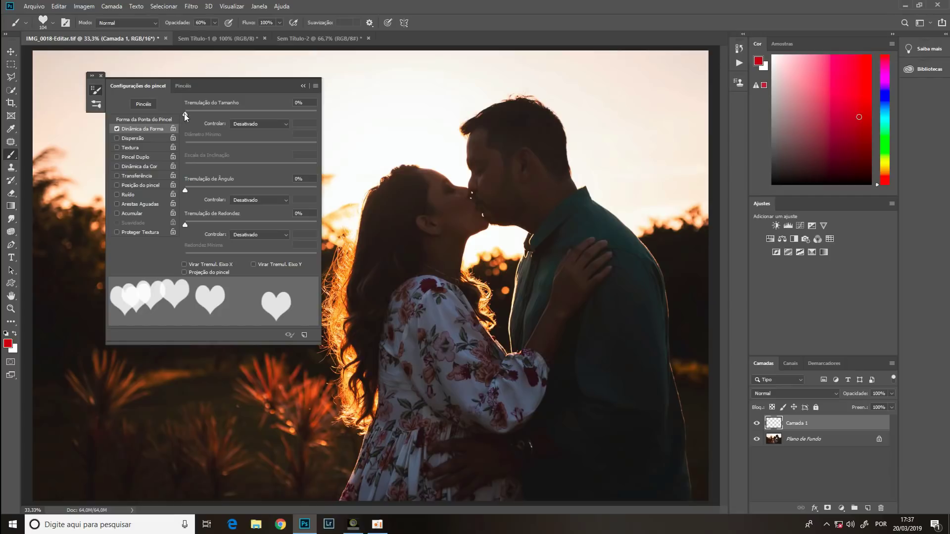
Add size jitter to the brush and try brush preset 76
{"action": "left_click_drag", "start_coordinate": [185, 114], "coordinate": [278, 115]}
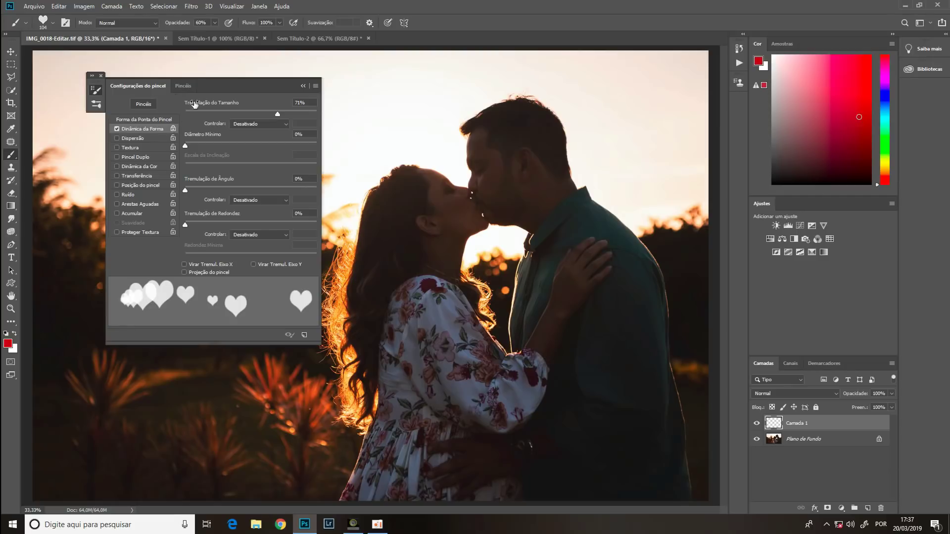
{"action": "left_click", "coordinate": [183, 87]}
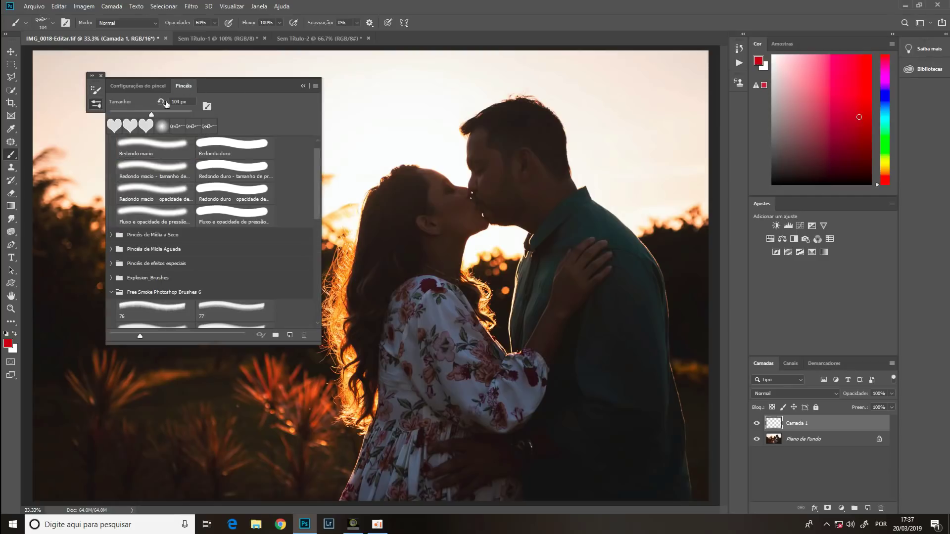
{"action": "scroll", "coordinate": [163, 290], "scroll_direction": "down", "scroll_amount": 1}
{"action": "left_click", "coordinate": [163, 289]}
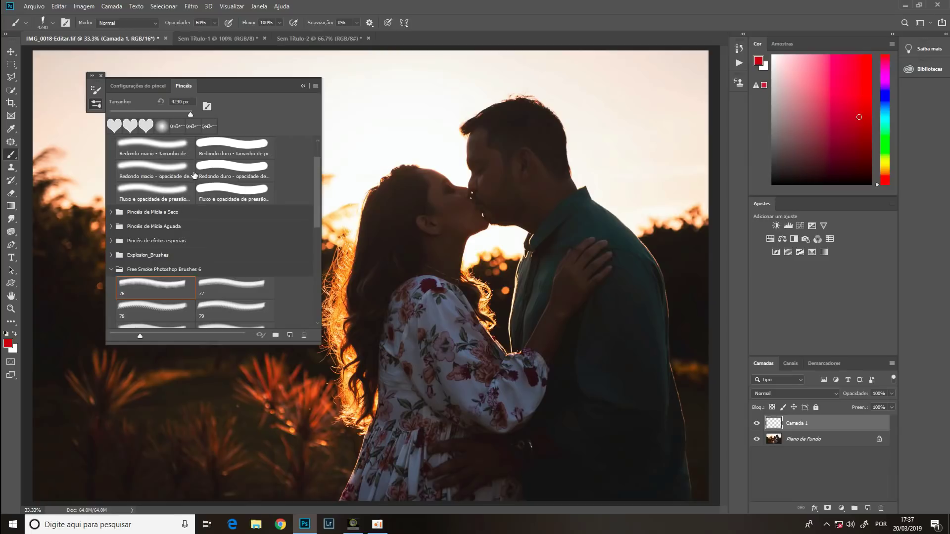
{"action": "left_click", "coordinate": [151, 85]}
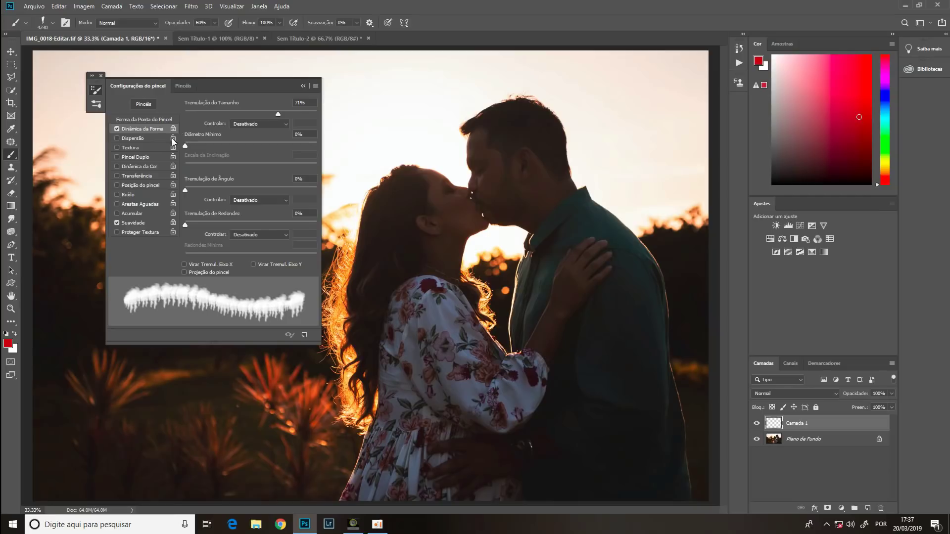
Paint varied red hearts across the lower photo with a 400 px heart brush at 67% size jitter
{"action": "left_click", "coordinate": [182, 85]}
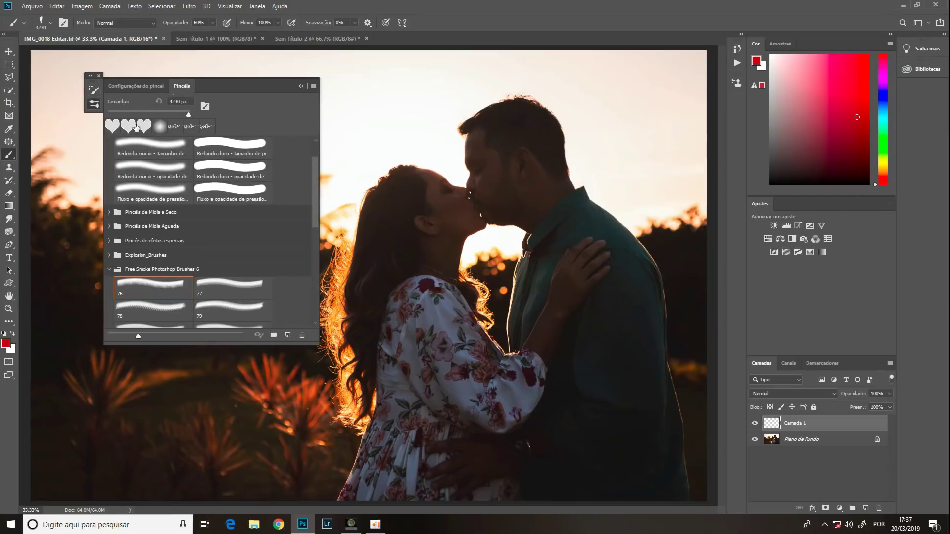
{"action": "left_click", "coordinate": [115, 123]}
{"action": "key", "text": "F5"}
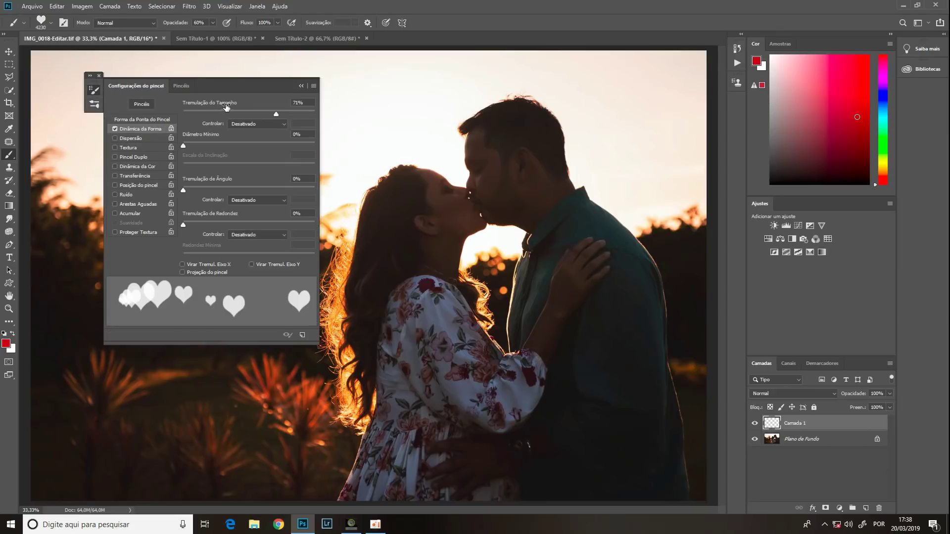
{"action": "left_click_drag", "start_coordinate": [276, 113], "coordinate": [179, 113]}
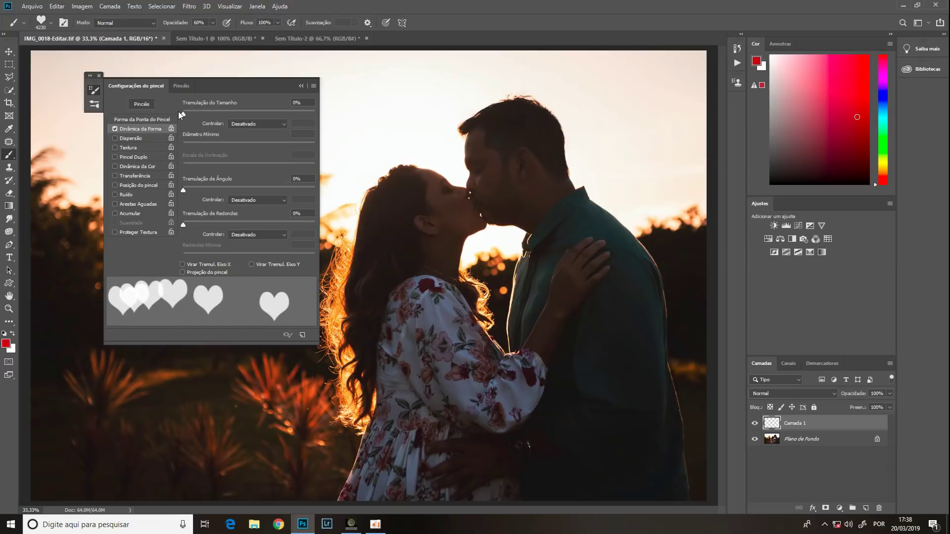
{"action": "mouse_move", "coordinate": [181, 114]}
{"action": "left_mouse_down"}
{"action": "mouse_move", "coordinate": [305, 118]}
{"action": "mouse_move", "coordinate": [271, 114]}
{"action": "left_mouse_up"}
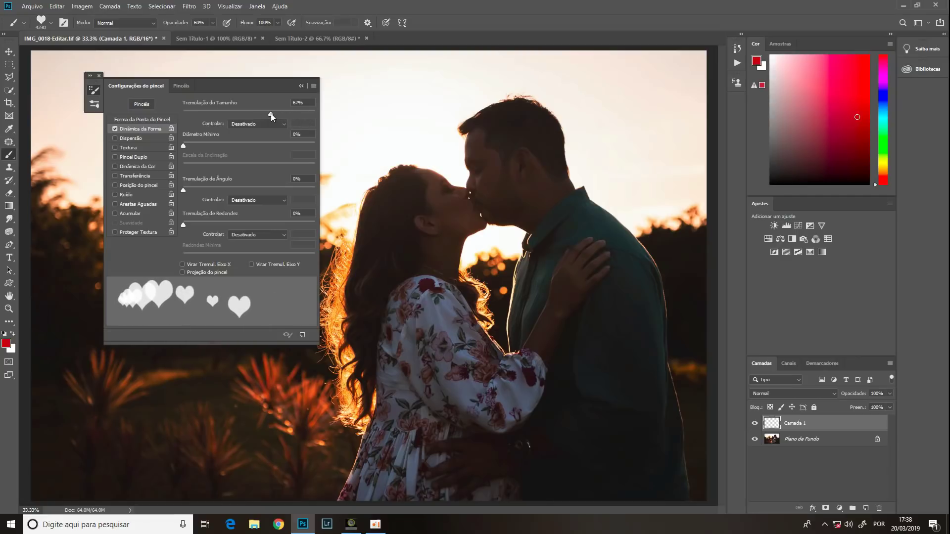
{"action": "key", "text": "bracketleft"}
{"action": "key", "text": "bracketleft"}
{"action": "key", "text": "bracketleft"}
{"action": "mouse_move", "coordinate": [216, 423]}
{"action": "left_mouse_down"}
{"action": "mouse_move", "coordinate": [276, 393]}
{"action": "mouse_move", "coordinate": [489, 396]}
{"action": "left_mouse_up"}
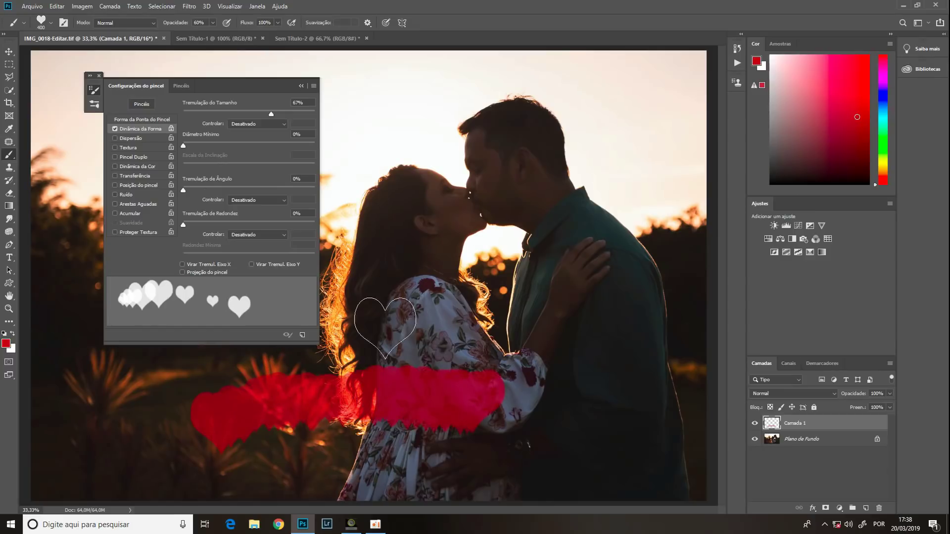
Turn brush spacing back on and spread the hearts further apart
{"action": "left_click", "coordinate": [147, 119]}
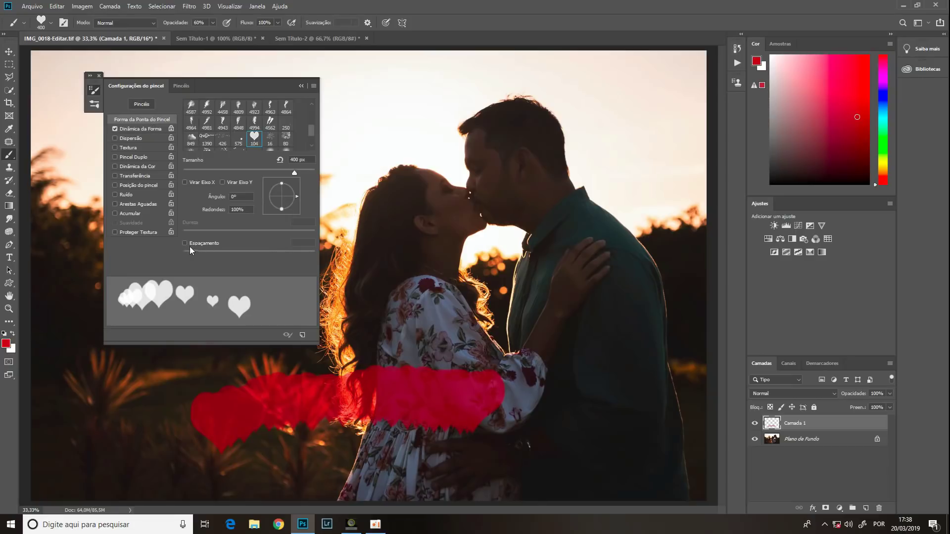
{"action": "left_click", "coordinate": [186, 243]}
{"action": "left_click_drag", "start_coordinate": [185, 251], "coordinate": [275, 264]}
{"action": "mouse_move", "coordinate": [388, 316]}
{"action": "left_mouse_down"}
{"action": "mouse_move", "coordinate": [408, 311]}
{"action": "mouse_move", "coordinate": [561, 338]}
{"action": "mouse_move", "coordinate": [488, 396]}
{"action": "mouse_move", "coordinate": [245, 376]}
{"action": "mouse_move", "coordinate": [501, 227]}
{"action": "mouse_move", "coordinate": [435, 201]}
{"action": "mouse_move", "coordinate": [488, 392]}
{"action": "mouse_move", "coordinate": [589, 238]}
{"action": "left_mouse_up"}
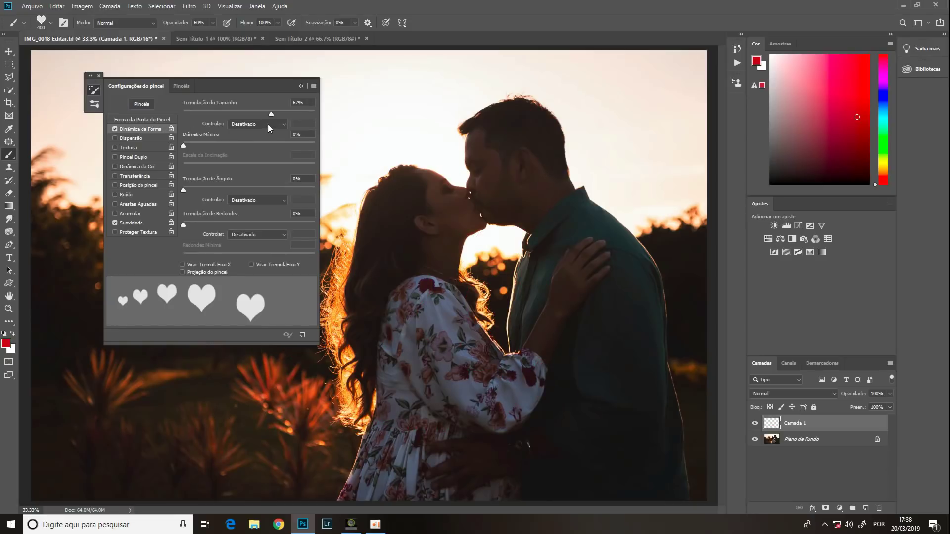
Fade size over 25 steps on a soft round preset and paint a tapering stroke by the woman
{"action": "left_click", "coordinate": [269, 125]}
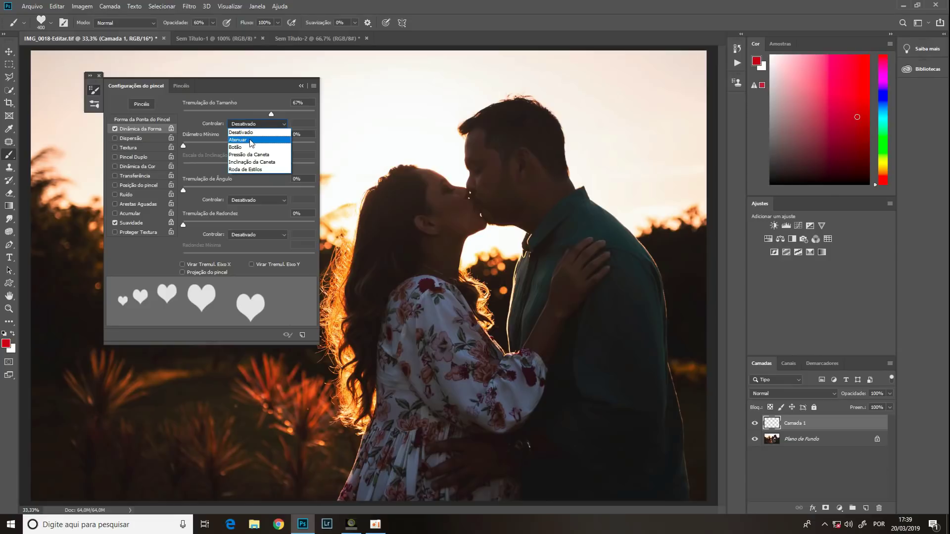
{"action": "left_click", "coordinate": [253, 141]}
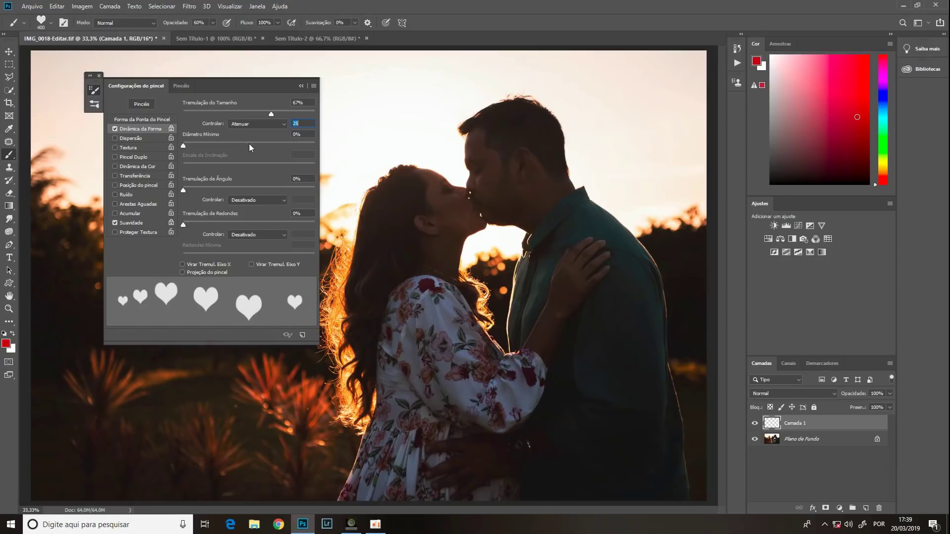
{"action": "left_click", "coordinate": [181, 87]}
{"action": "left_click", "coordinate": [161, 144]}
{"action": "left_click", "coordinate": [149, 86]}
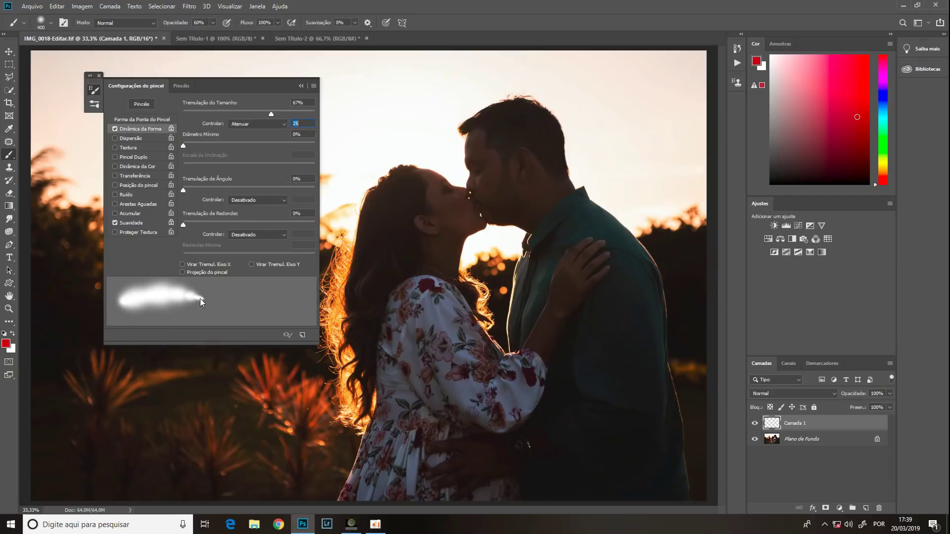
{"action": "left_click_drag", "start_coordinate": [313, 394], "coordinate": [468, 426]}
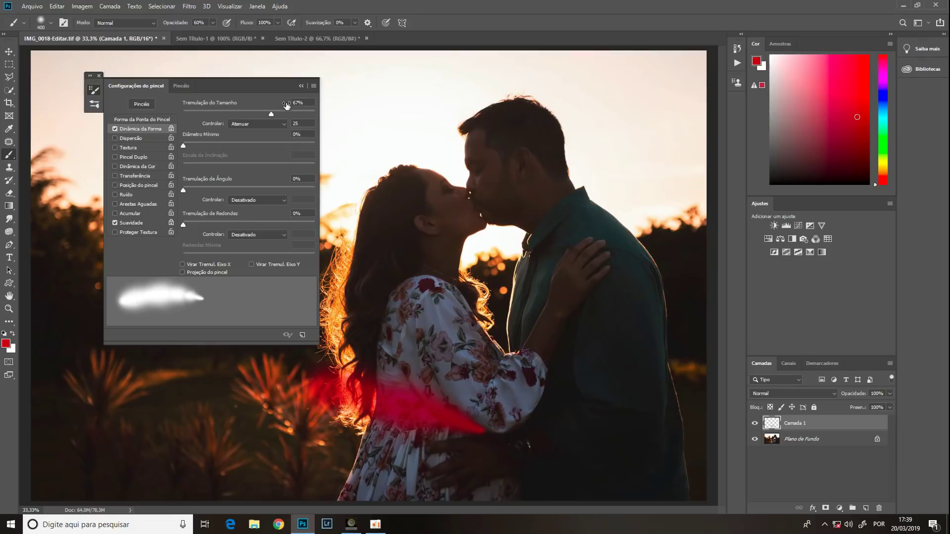
Make the brush hard-edged with spacing off and paint red strokes over the couple
{"action": "left_click", "coordinate": [51, 22]}
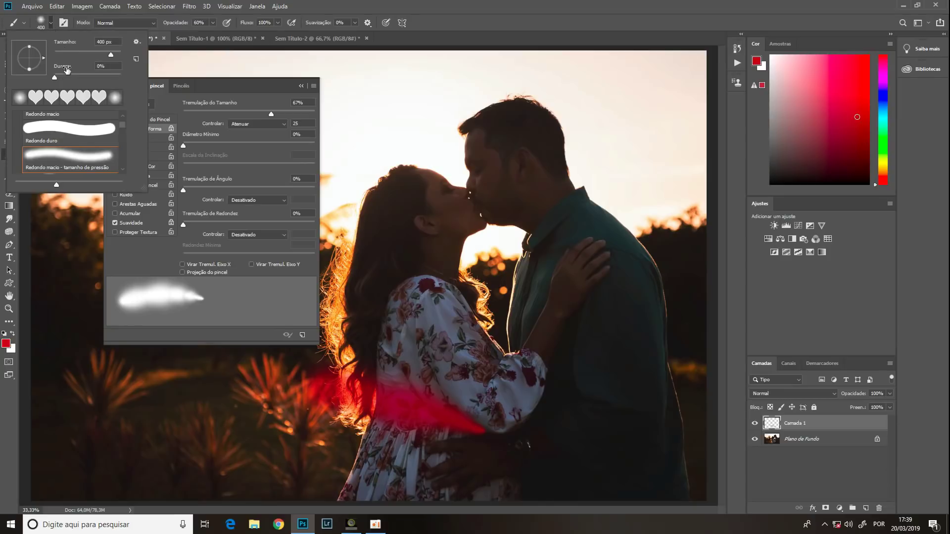
{"action": "left_click_drag", "start_coordinate": [101, 78], "coordinate": [165, 104]}
{"action": "left_click_drag", "start_coordinate": [463, 240], "coordinate": [557, 384]}
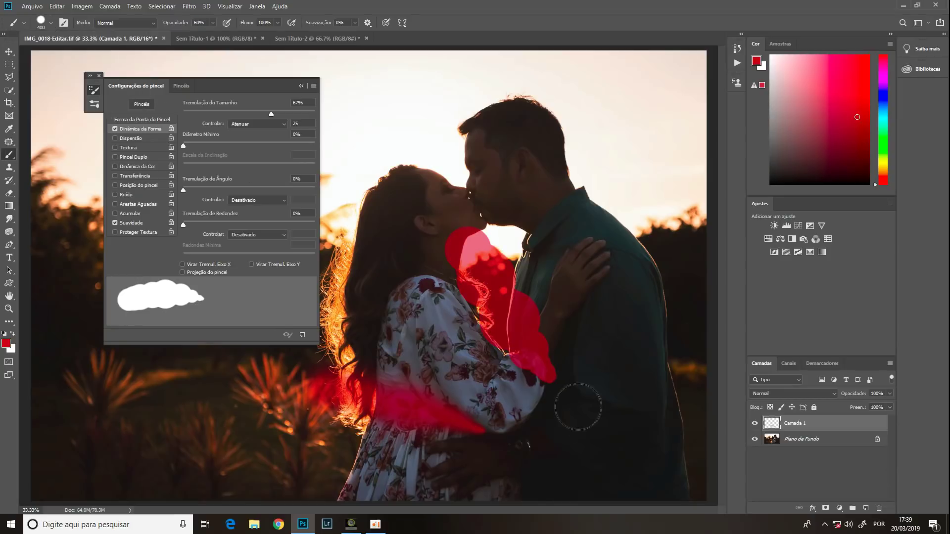
{"action": "left_click_drag", "start_coordinate": [638, 168], "coordinate": [635, 339]}
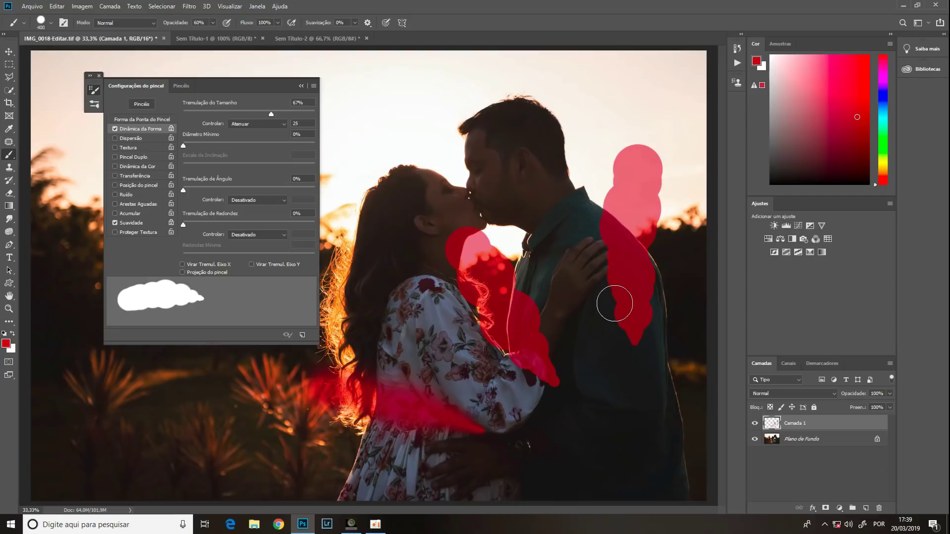
{"action": "left_click", "coordinate": [151, 119]}
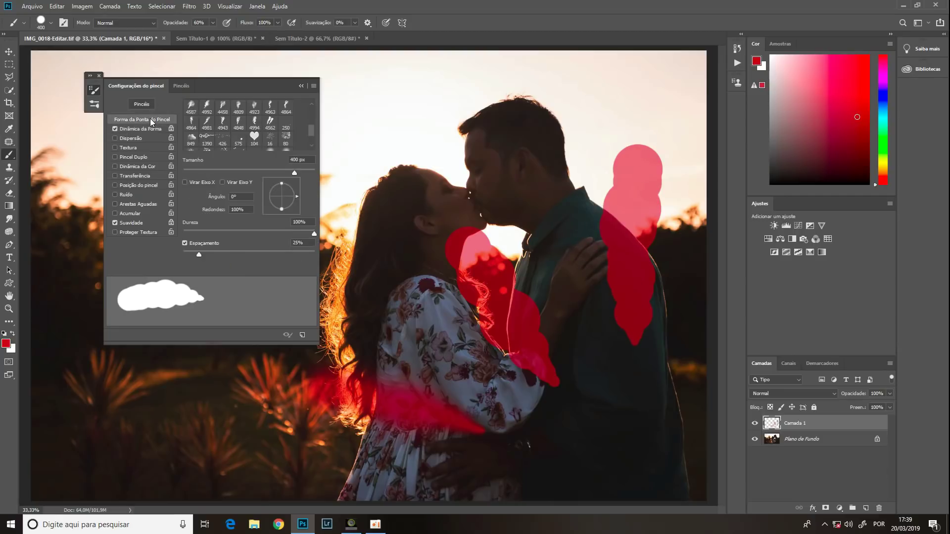
{"action": "left_click", "coordinate": [189, 242]}
{"action": "left_click", "coordinate": [556, 238]}
{"action": "left_click_drag", "start_coordinate": [556, 264], "coordinate": [570, 319]}
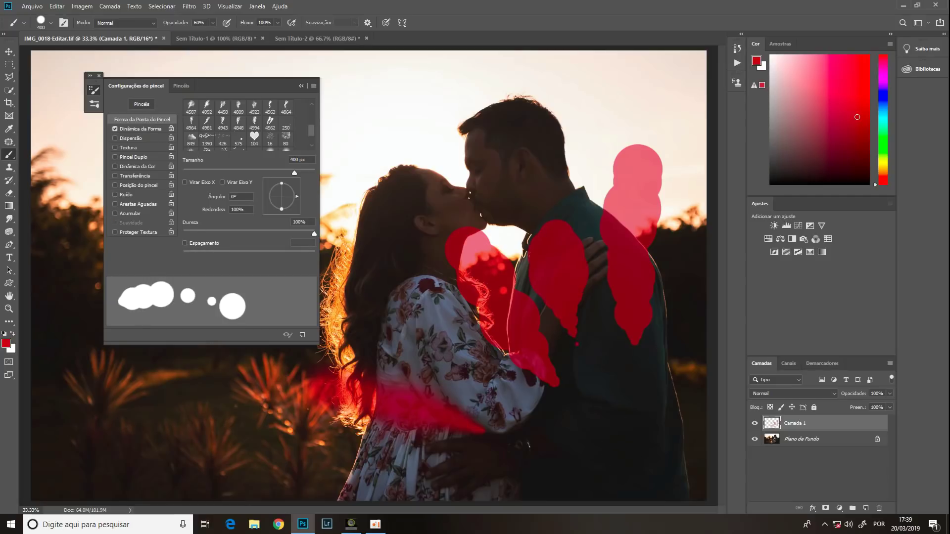
Remove size jitter, paint a stroke on the woman's dress, and toggle size fading off and on
{"action": "left_click", "coordinate": [154, 127]}
{"action": "left_click_drag", "start_coordinate": [271, 111], "coordinate": [183, 112]}
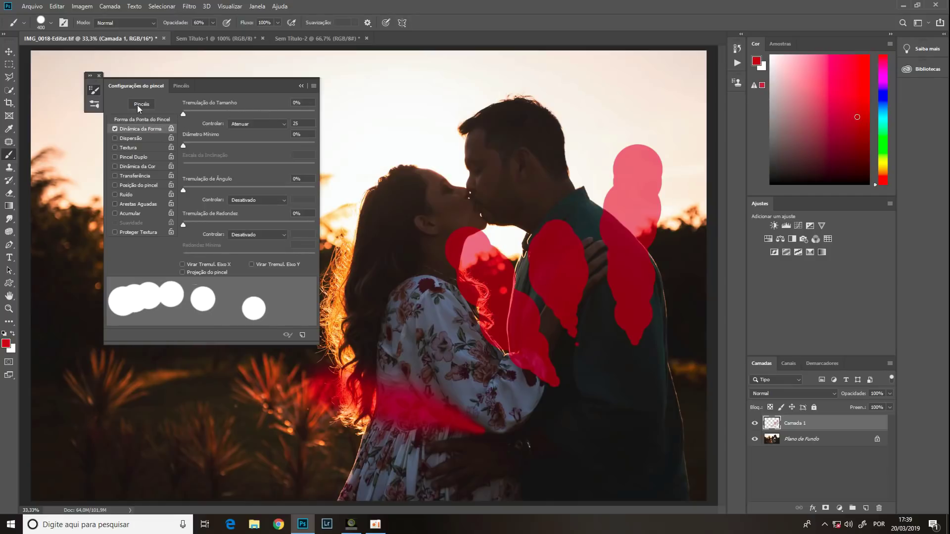
{"action": "left_click_drag", "start_coordinate": [428, 321], "coordinate": [524, 401]}
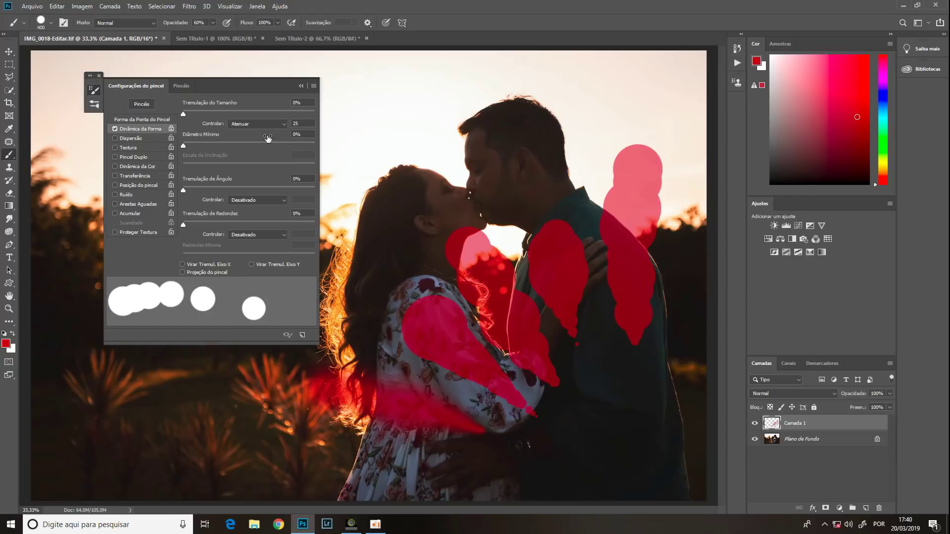
{"action": "left_click", "coordinate": [282, 123]}
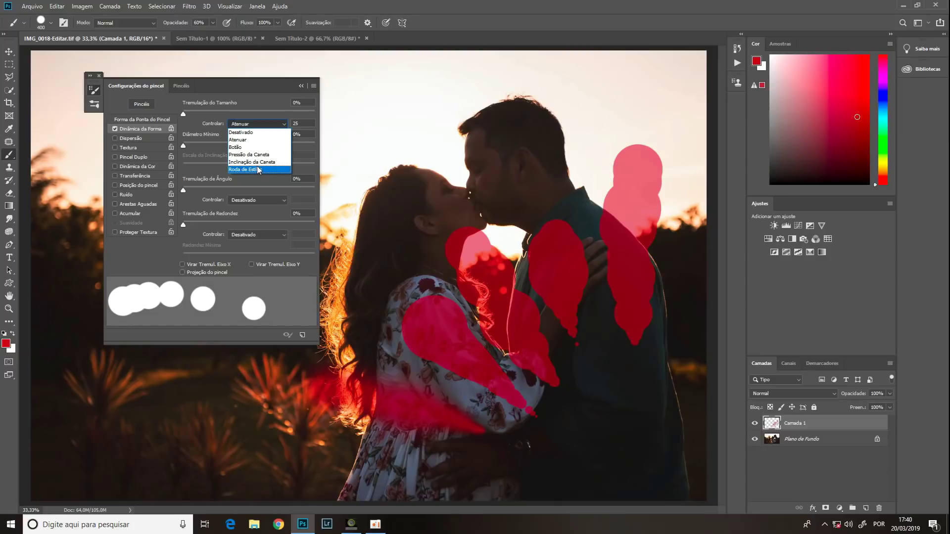
{"action": "left_click", "coordinate": [263, 133]}
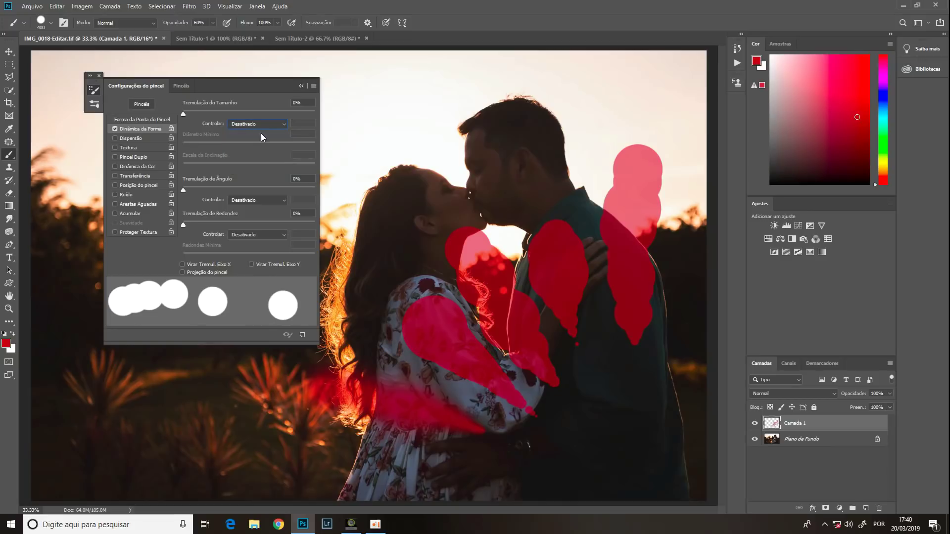
{"action": "left_click", "coordinate": [267, 124]}
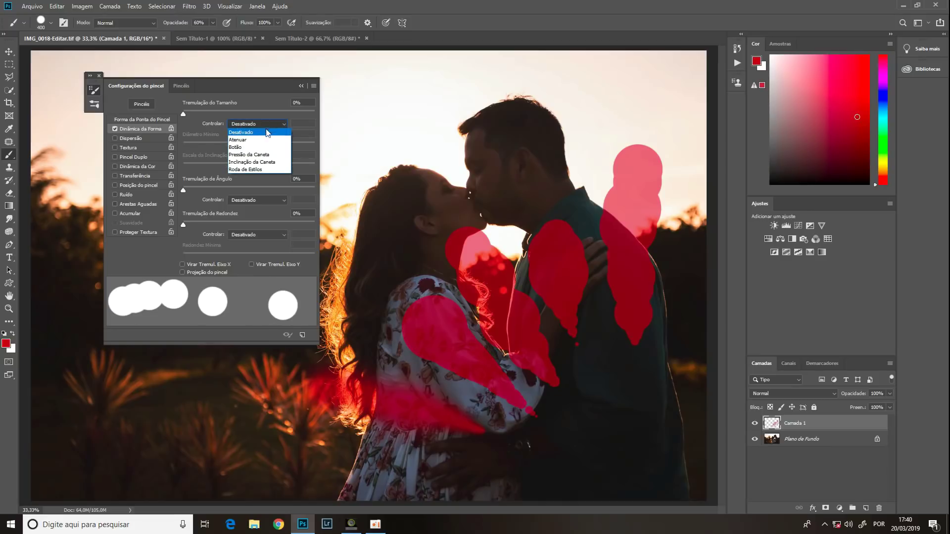
{"action": "left_click", "coordinate": [265, 139]}
Test minimum diameter from 78% down to 0% with tapering red strokes over the couple
{"action": "left_click_drag", "start_coordinate": [184, 146], "coordinate": [318, 152]}
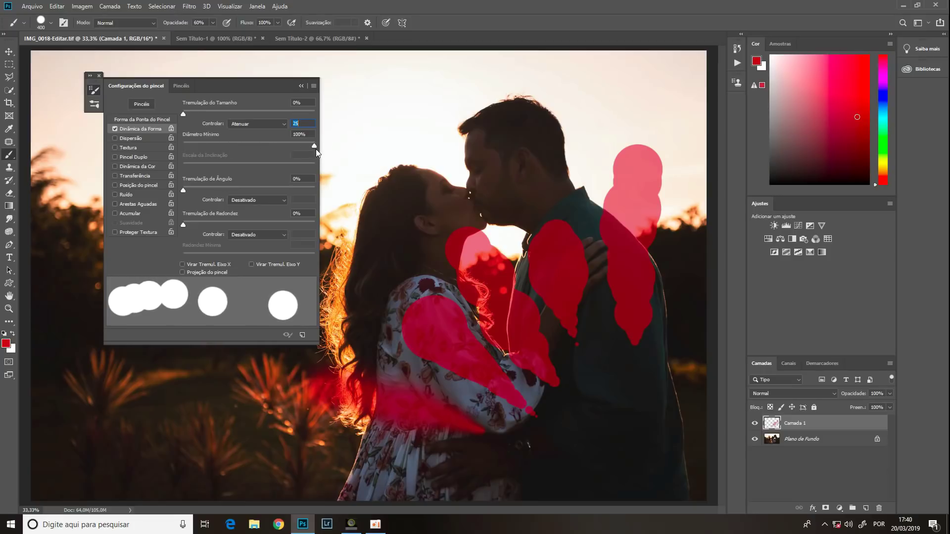
{"action": "mouse_move", "coordinate": [441, 233]}
{"action": "left_mouse_down"}
{"action": "mouse_move", "coordinate": [495, 254]}
{"action": "mouse_move", "coordinate": [259, 382]}
{"action": "mouse_move", "coordinate": [442, 354]}
{"action": "left_mouse_up"}
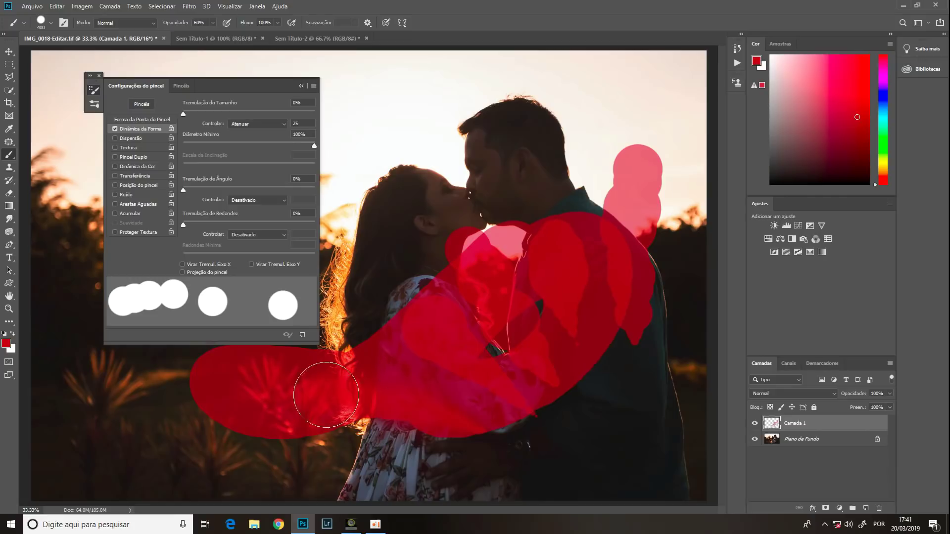
{"action": "left_click_drag", "start_coordinate": [314, 146], "coordinate": [198, 147]}
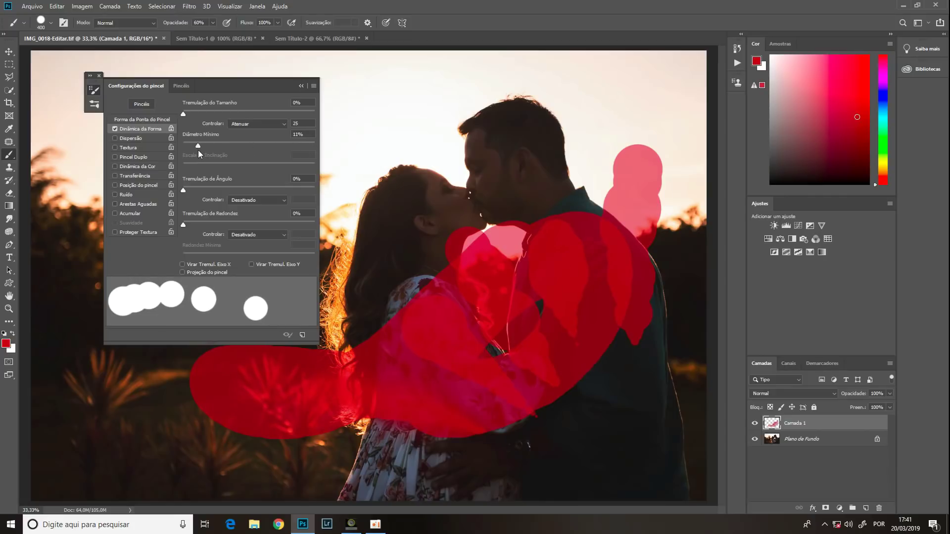
{"action": "mouse_move", "coordinate": [394, 159]}
{"action": "left_mouse_down"}
{"action": "mouse_move", "coordinate": [585, 421]}
{"action": "mouse_move", "coordinate": [641, 389]}
{"action": "mouse_move", "coordinate": [600, 163]}
{"action": "mouse_move", "coordinate": [520, 265]}
{"action": "mouse_move", "coordinate": [331, 414]}
{"action": "mouse_move", "coordinate": [642, 461]}
{"action": "left_mouse_up"}
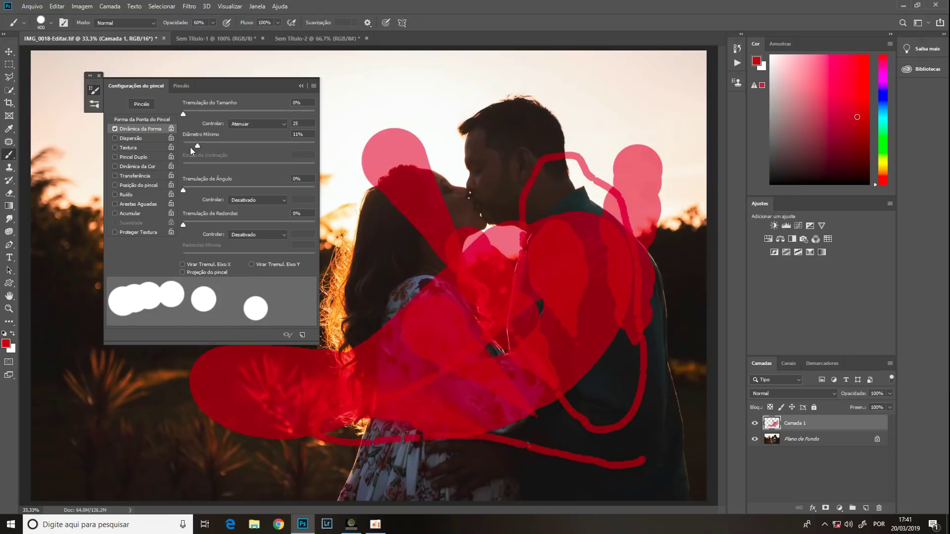
{"action": "left_click_drag", "start_coordinate": [196, 147], "coordinate": [161, 146]}
{"action": "left_click_drag", "start_coordinate": [366, 272], "coordinate": [352, 211]}
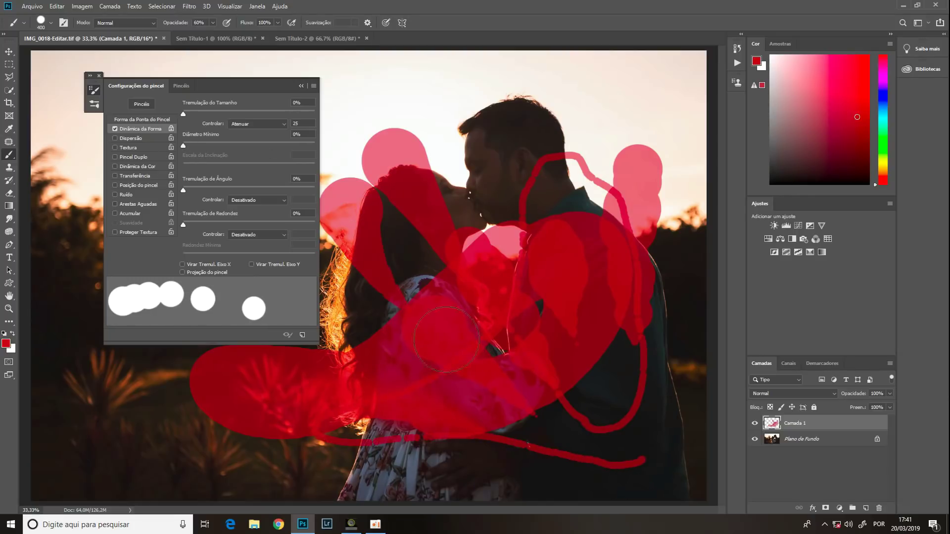
{"action": "left_click_drag", "start_coordinate": [589, 458], "coordinate": [450, 462]}
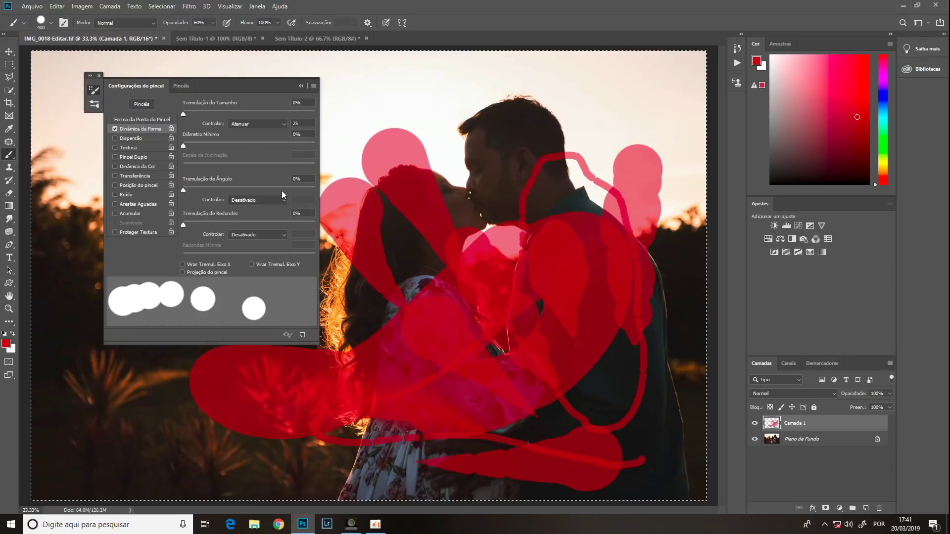
Clear all the red strokes from Camada 1
{"action": "key", "text": "ctrl+a"}
{"action": "key", "text": "Delete"}
{"action": "key", "text": "ctrl+d"}
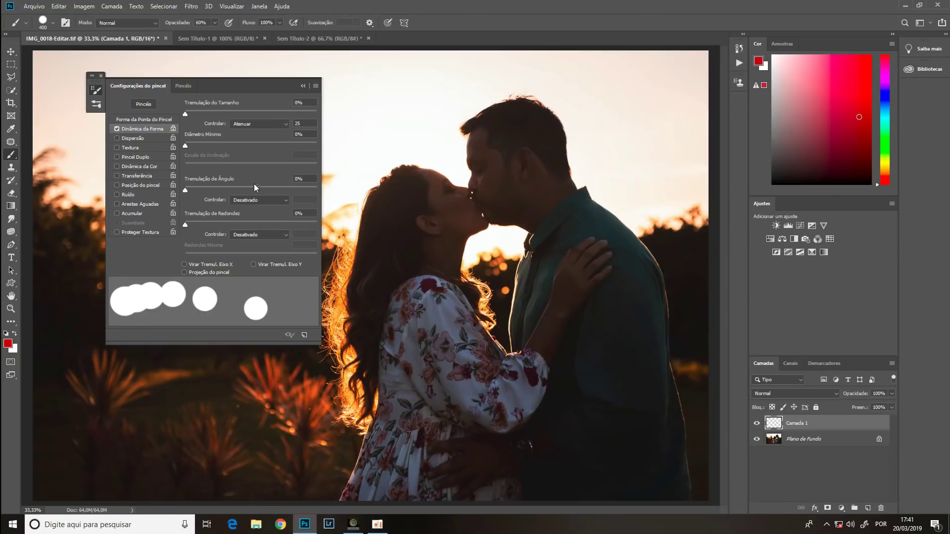
Give the heart brush tip 44% size jitter and 12% angle jitter, test-painting a row
{"action": "left_click", "coordinate": [184, 85]}
{"action": "left_click", "coordinate": [208, 125]}
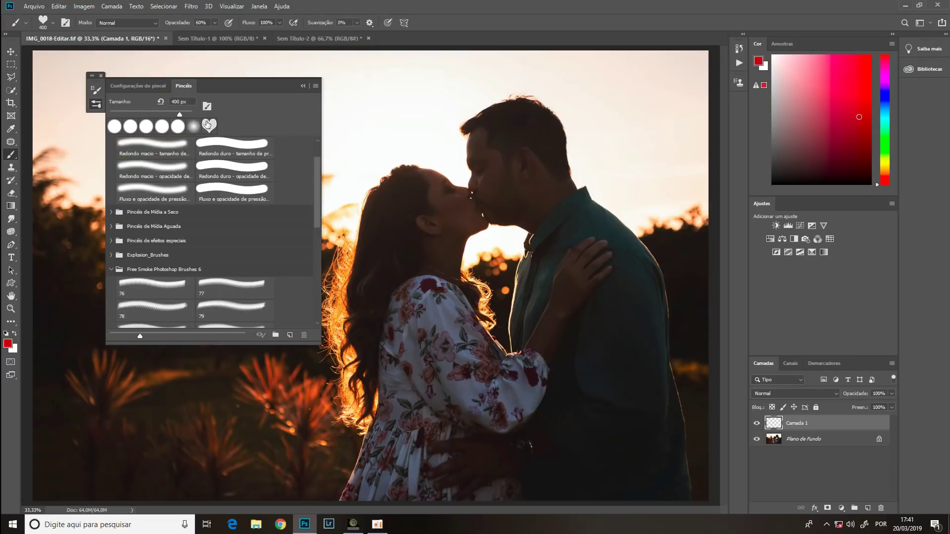
{"action": "left_click", "coordinate": [143, 86]}
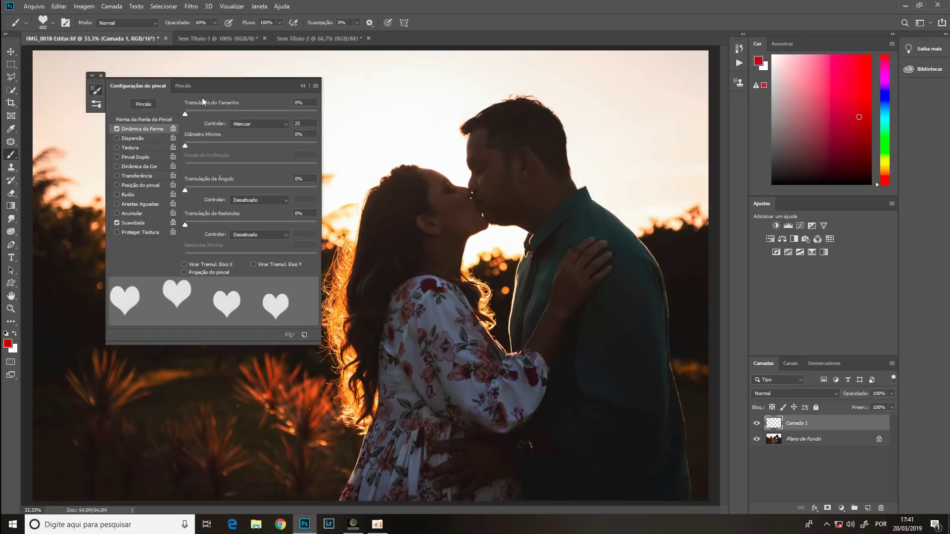
{"action": "left_click_drag", "start_coordinate": [188, 113], "coordinate": [241, 114]}
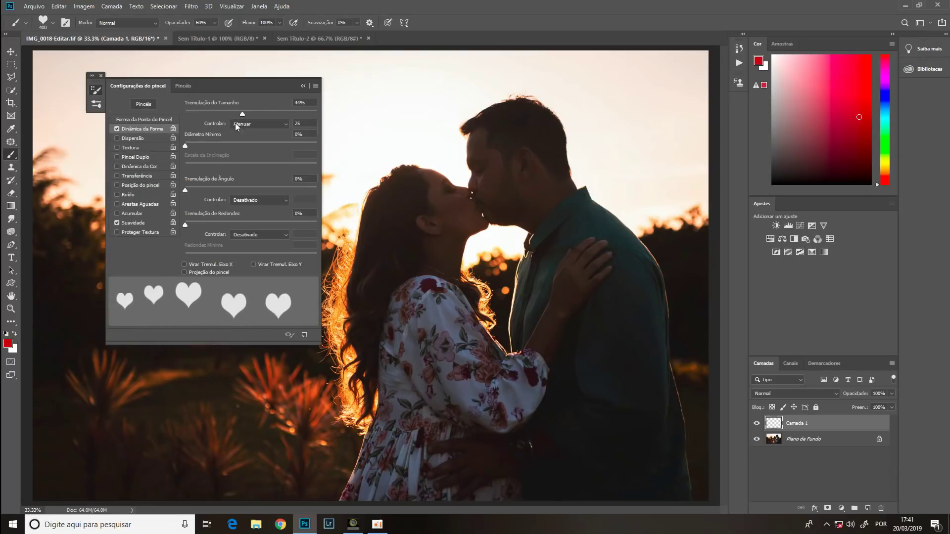
{"action": "left_click_drag", "start_coordinate": [185, 190], "coordinate": [327, 198]}
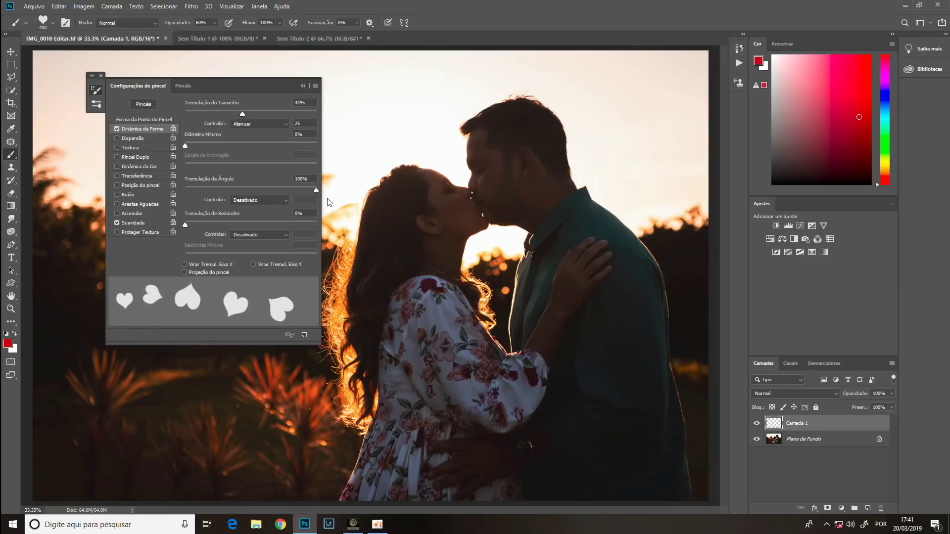
{"action": "mouse_move", "coordinate": [328, 198]}
{"action": "left_mouse_down"}
{"action": "mouse_move", "coordinate": [188, 192]}
{"action": "mouse_move", "coordinate": [201, 193]}
{"action": "left_mouse_up"}
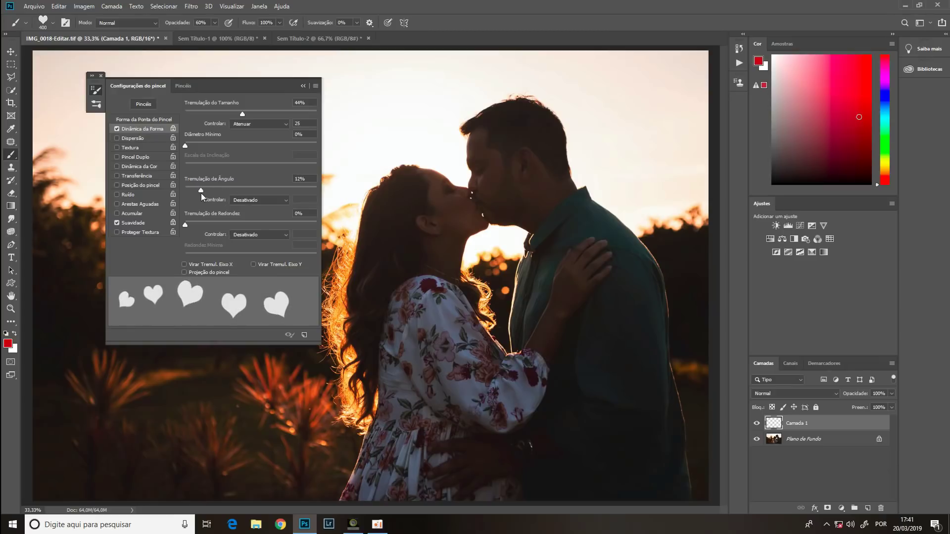
{"action": "mouse_move", "coordinate": [219, 405]}
{"action": "left_mouse_down"}
{"action": "mouse_move", "coordinate": [567, 337]}
{"action": "mouse_move", "coordinate": [445, 431]}
{"action": "mouse_move", "coordinate": [277, 403]}
{"action": "mouse_move", "coordinate": [548, 306]}
{"action": "left_mouse_up"}
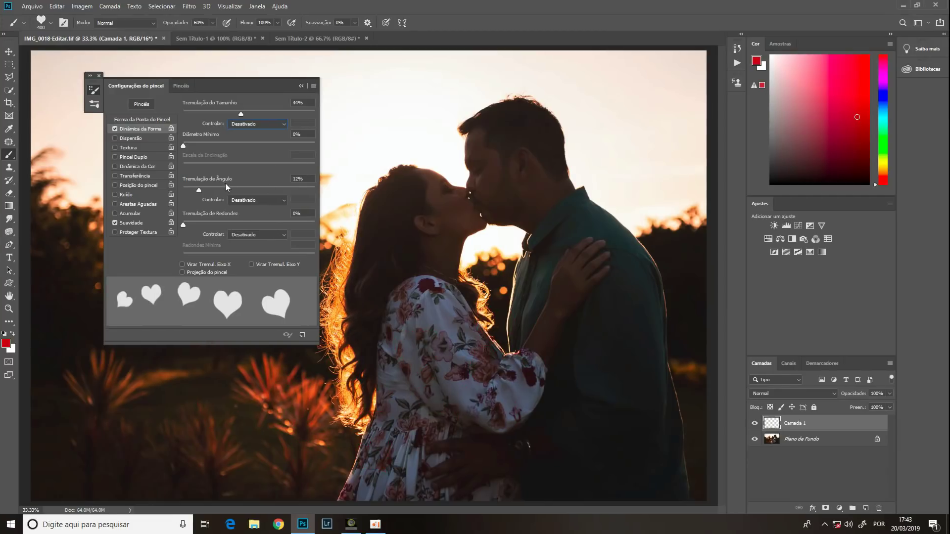
{"action": "left_click", "coordinate": [253, 201]}
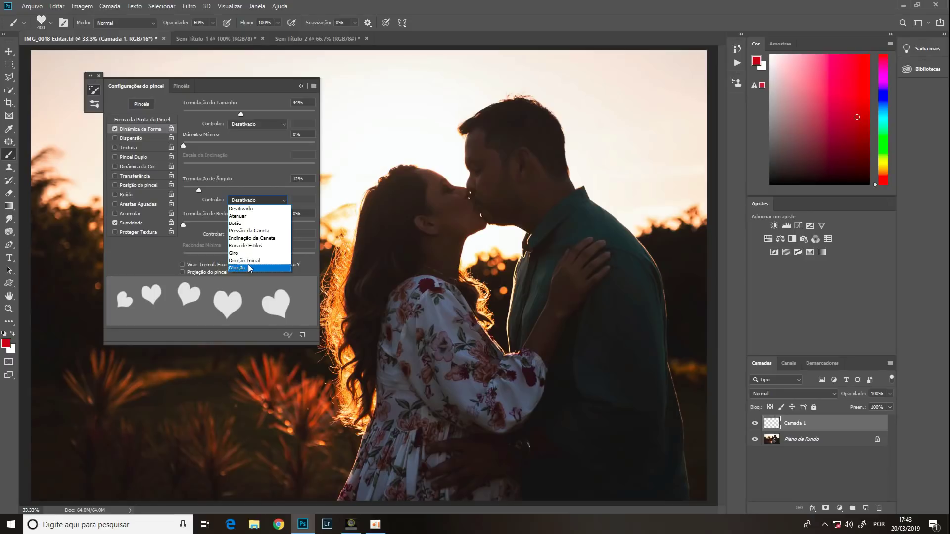
{"action": "left_click", "coordinate": [194, 229]}
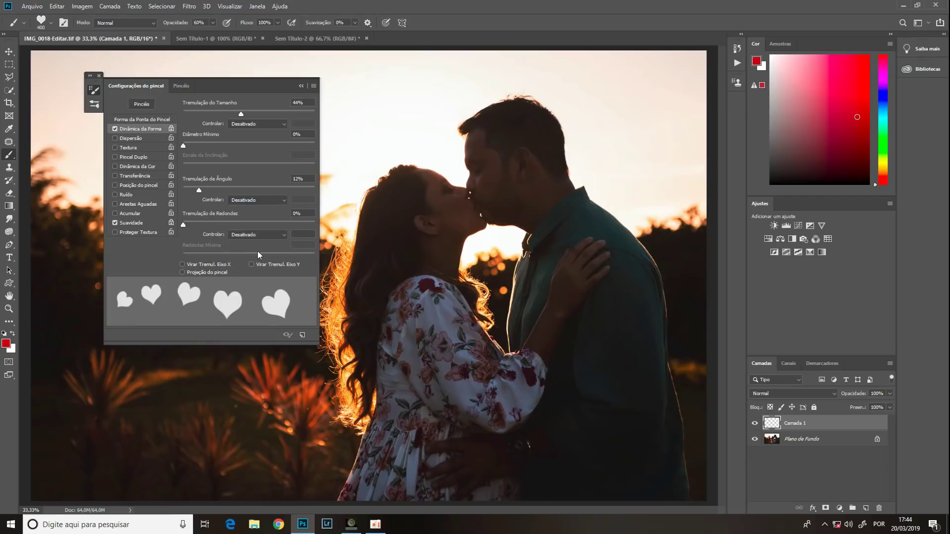
{"action": "left_click", "coordinate": [216, 262]}
{"action": "left_click", "coordinate": [258, 264]}
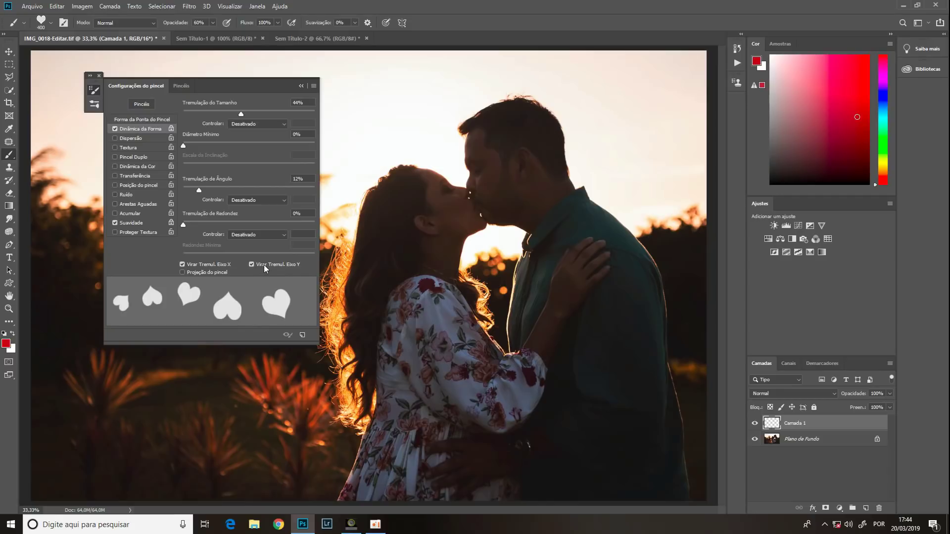
{"action": "left_click", "coordinate": [259, 264]}
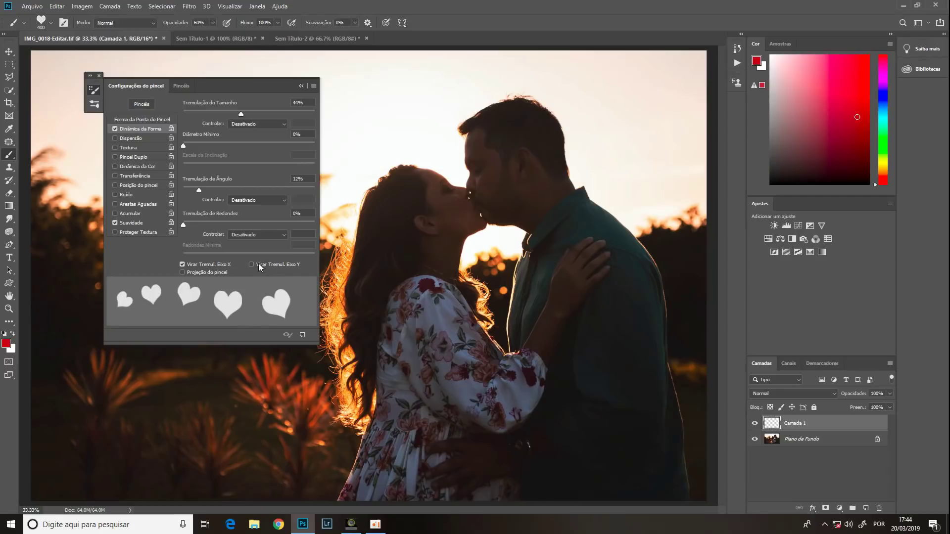
{"action": "left_click", "coordinate": [204, 264]}
Enable Scattering at 426% and paint scattered hearts across the couple
{"action": "left_click", "coordinate": [124, 140]}
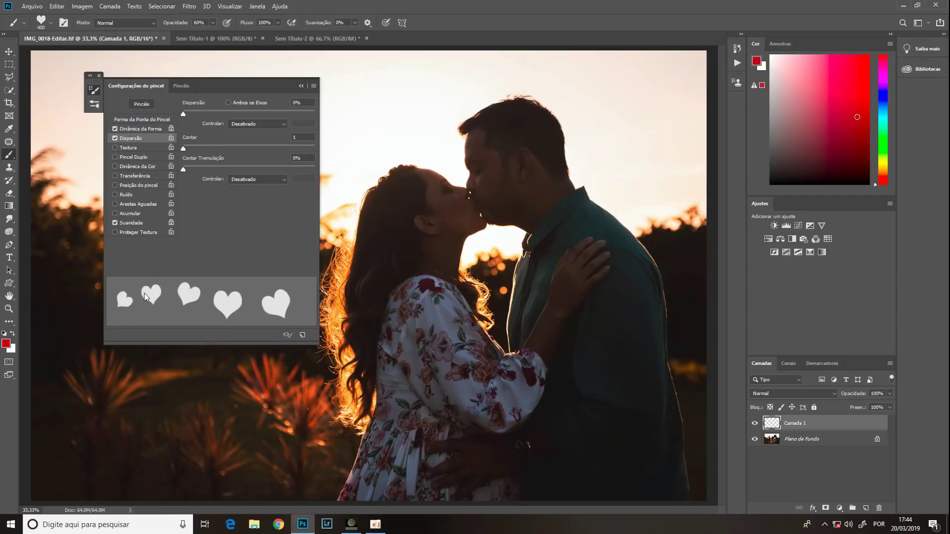
{"action": "mouse_move", "coordinate": [184, 115]}
{"action": "left_mouse_down"}
{"action": "mouse_move", "coordinate": [241, 116]}
{"action": "mouse_move", "coordinate": [232, 116]}
{"action": "left_mouse_up"}
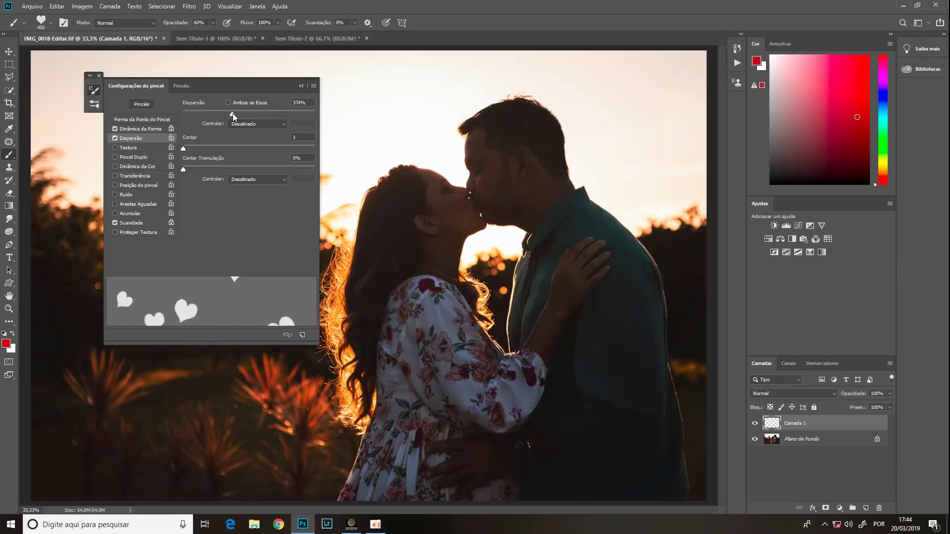
{"action": "left_click_drag", "start_coordinate": [232, 115], "coordinate": [239, 116]}
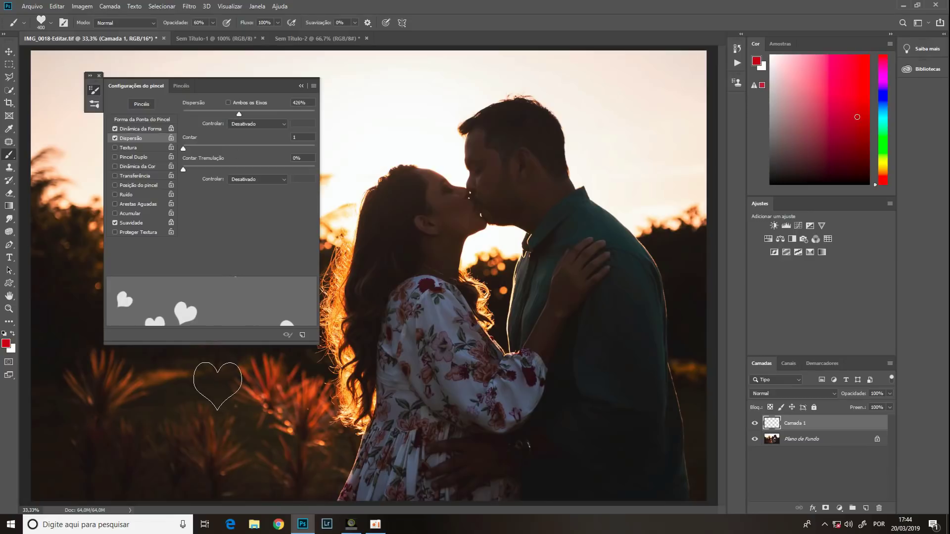
{"action": "left_click_drag", "start_coordinate": [217, 384], "coordinate": [269, 324]}
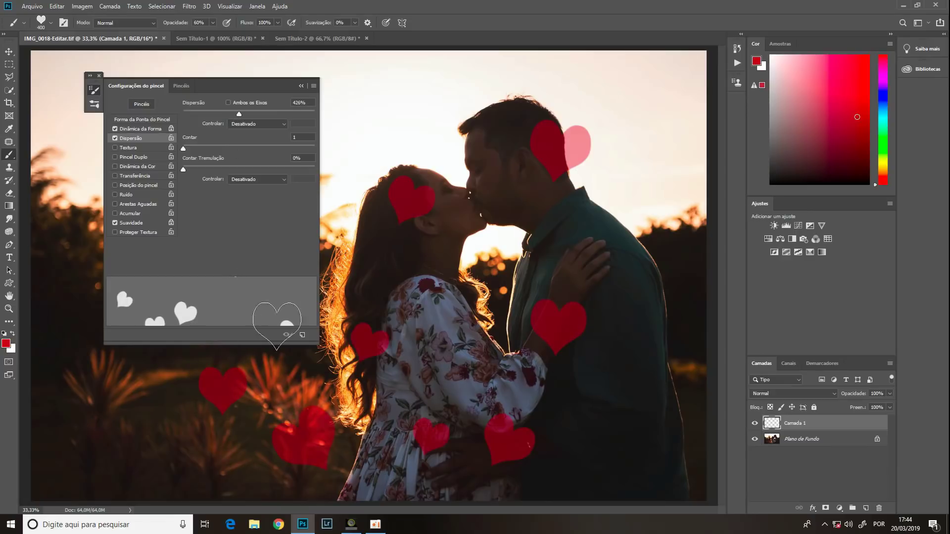
{"action": "left_click_drag", "start_coordinate": [270, 325], "coordinate": [515, 415]}
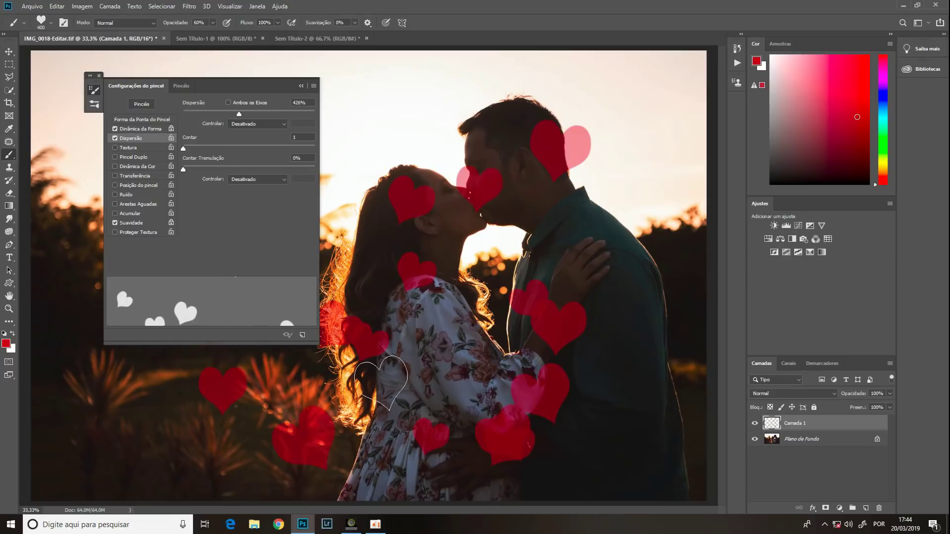
Leave Both Axes off and lower Scatter to 181% with control Off
{"action": "left_click", "coordinate": [246, 105]}
{"action": "left_click", "coordinate": [248, 103]}
{"action": "mouse_move", "coordinate": [240, 117]}
{"action": "left_mouse_down"}
{"action": "mouse_move", "coordinate": [323, 117]}
{"action": "mouse_move", "coordinate": [225, 119]}
{"action": "left_mouse_up"}
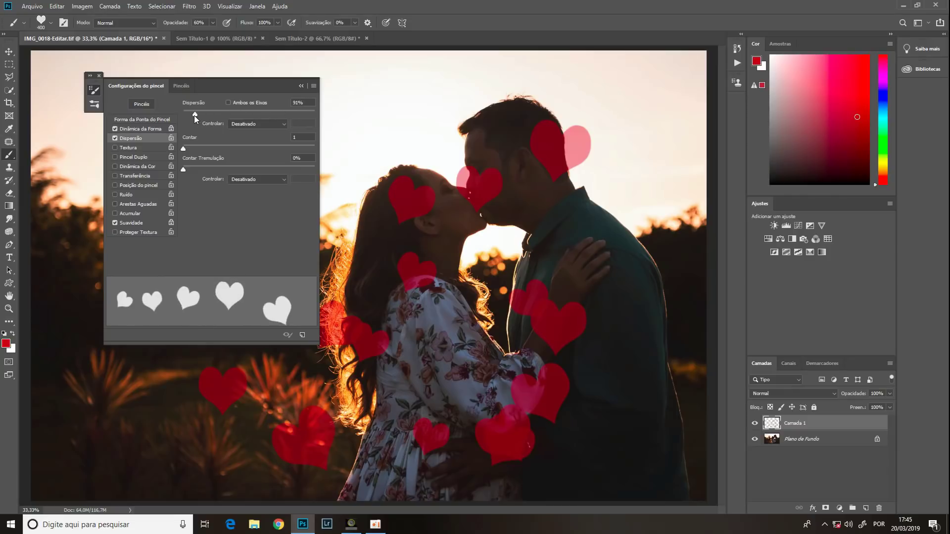
{"action": "left_click", "coordinate": [252, 124]}
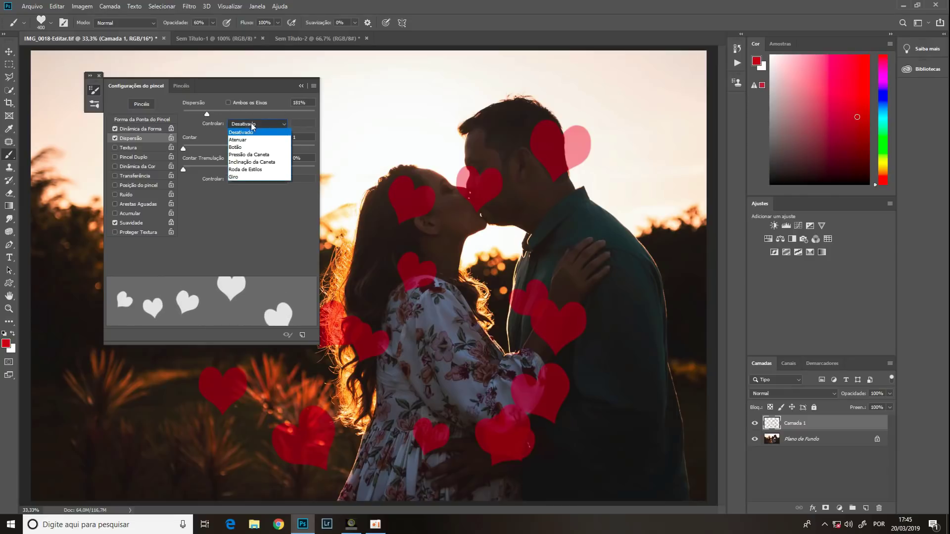
{"action": "left_click", "coordinate": [256, 125]}
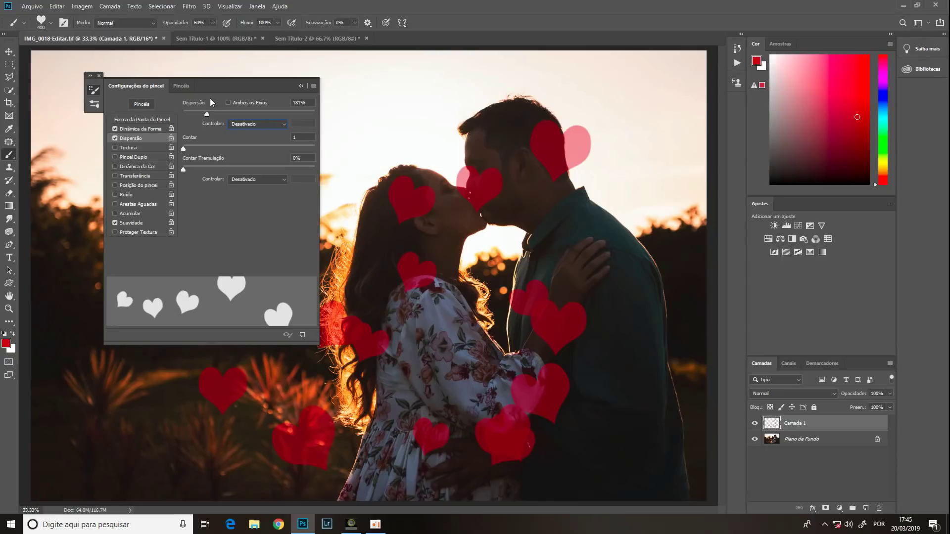
{"action": "left_click", "coordinate": [251, 128]}
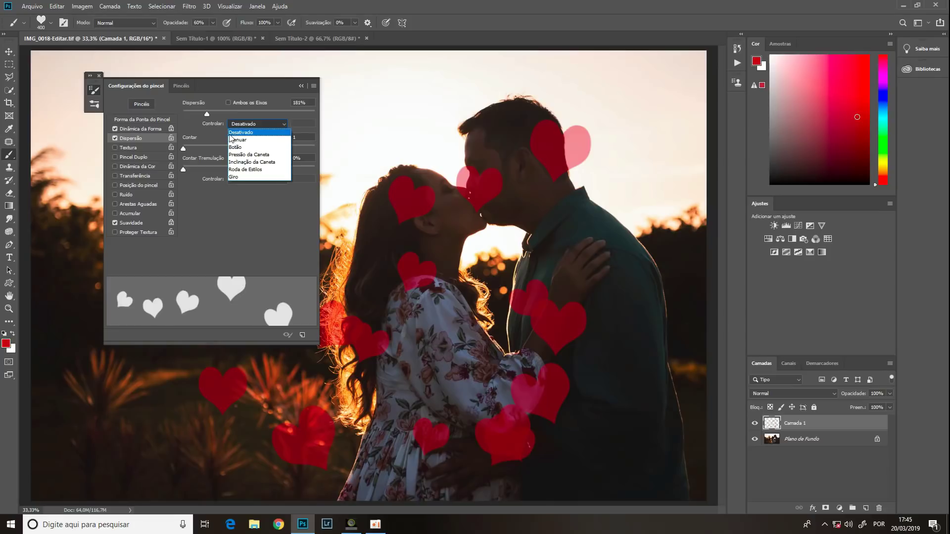
Test 13 hearts per dab, undo the dense stroke, and return to count 1
{"action": "left_click", "coordinate": [215, 135]}
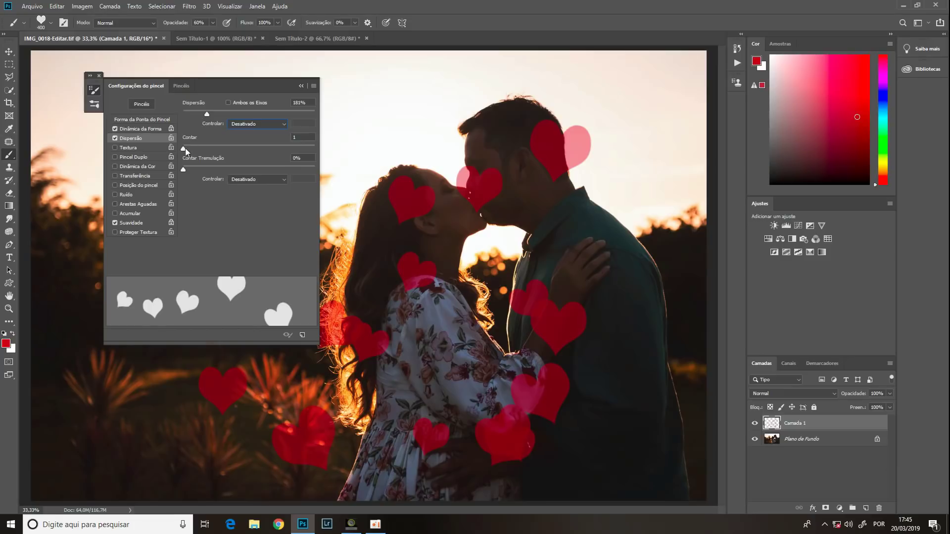
{"action": "left_click_drag", "start_coordinate": [184, 147], "coordinate": [302, 147]}
{"action": "mouse_move", "coordinate": [247, 381]}
{"action": "left_mouse_down"}
{"action": "mouse_move", "coordinate": [465, 293]}
{"action": "mouse_move", "coordinate": [402, 335]}
{"action": "mouse_move", "coordinate": [508, 318]}
{"action": "mouse_move", "coordinate": [424, 212]}
{"action": "mouse_move", "coordinate": [392, 248]}
{"action": "left_mouse_up"}
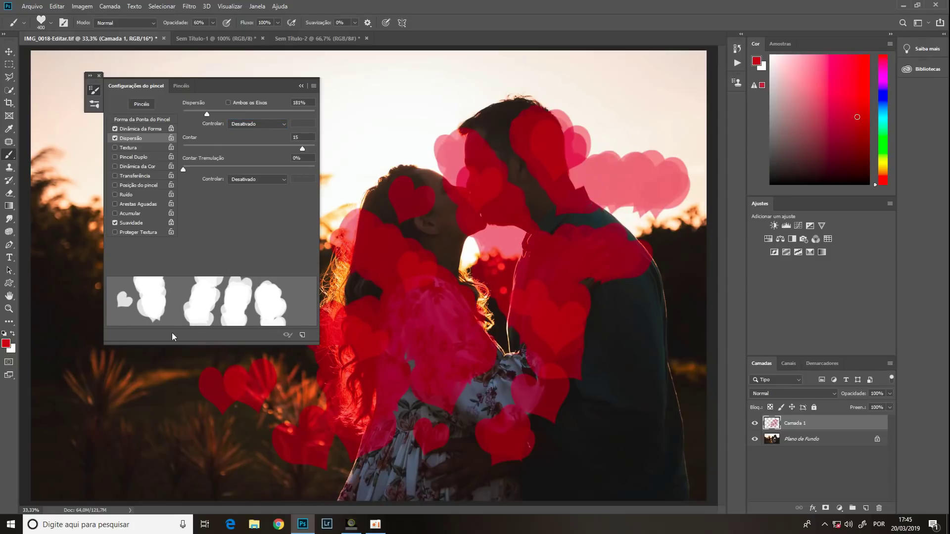
{"action": "key", "text": "ctrl+z"}
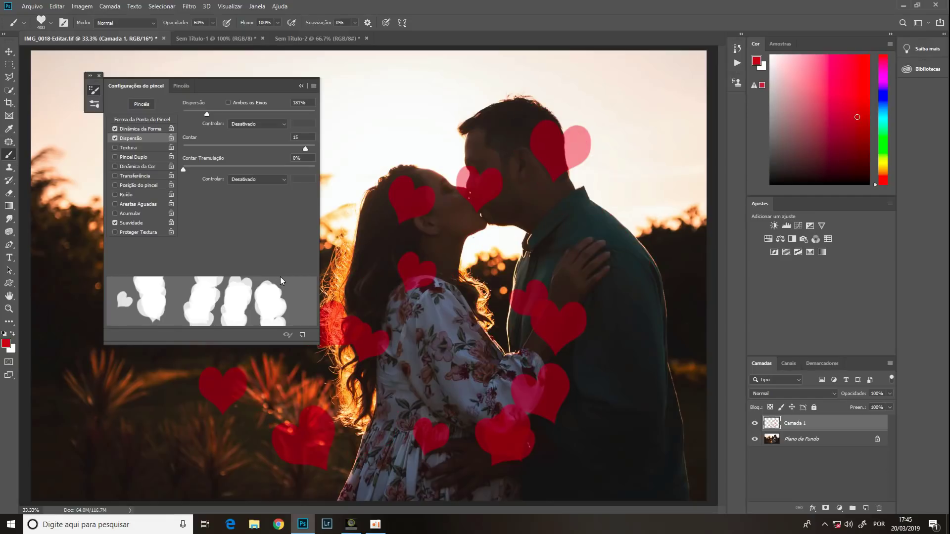
{"action": "left_click_drag", "start_coordinate": [305, 150], "coordinate": [183, 149]}
{"action": "mouse_move", "coordinate": [367, 230]}
{"action": "left_mouse_down"}
{"action": "mouse_move", "coordinate": [547, 265]}
{"action": "mouse_move", "coordinate": [475, 317]}
{"action": "mouse_move", "coordinate": [191, 414]}
{"action": "mouse_move", "coordinate": [429, 297]}
{"action": "left_mouse_up"}
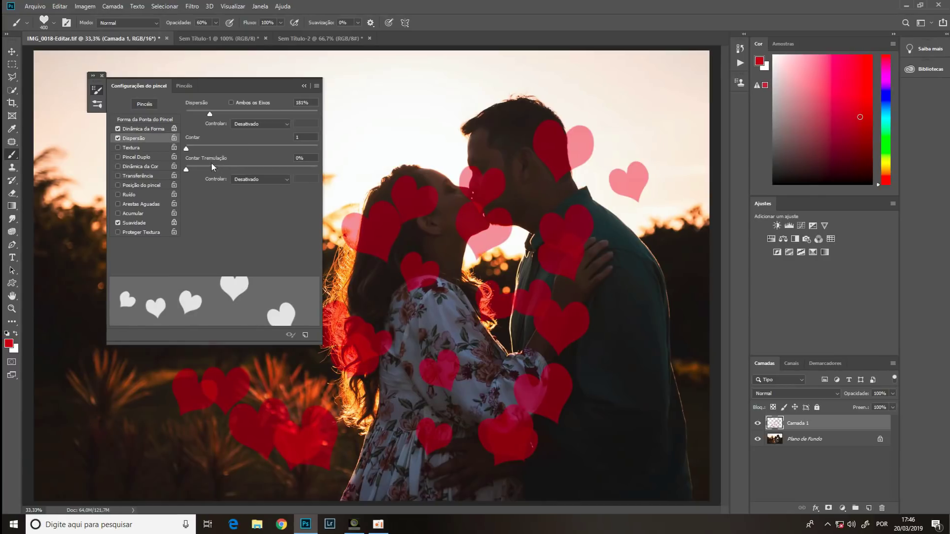
Reset count to 1 with 22% count jitter, disable Scattering and enable Texture
{"action": "left_click_drag", "start_coordinate": [188, 148], "coordinate": [288, 148]}
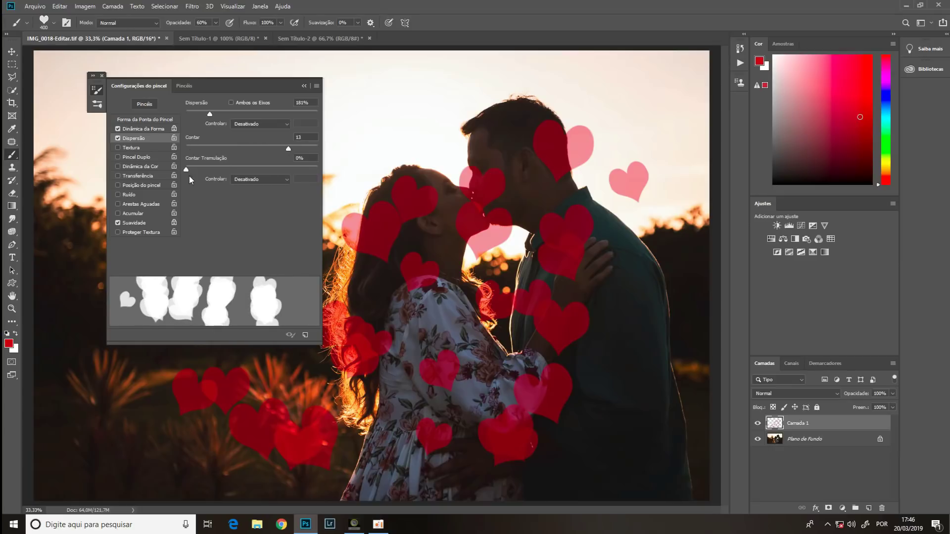
{"action": "left_click_drag", "start_coordinate": [188, 170], "coordinate": [296, 168]}
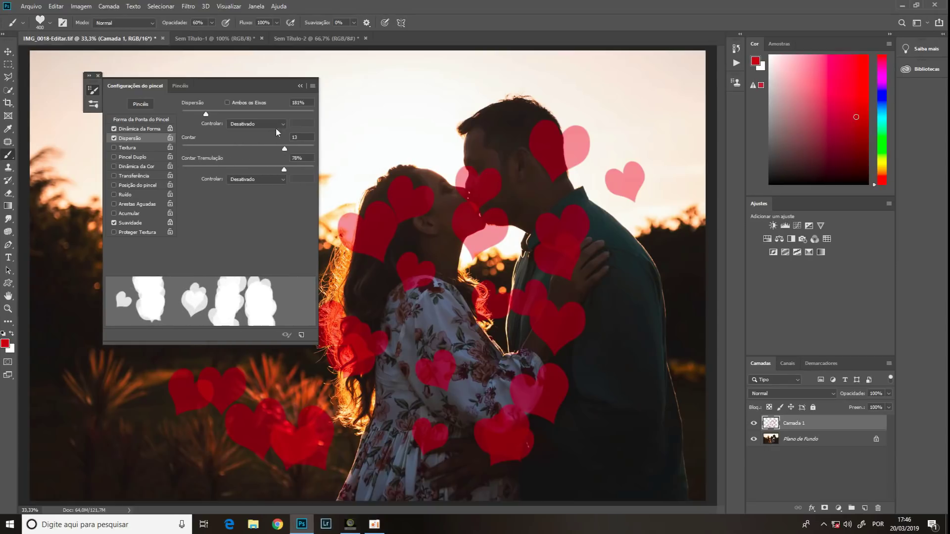
{"action": "left_click_drag", "start_coordinate": [285, 148], "coordinate": [178, 148]}
{"action": "left_click_drag", "start_coordinate": [284, 170], "coordinate": [211, 169]}
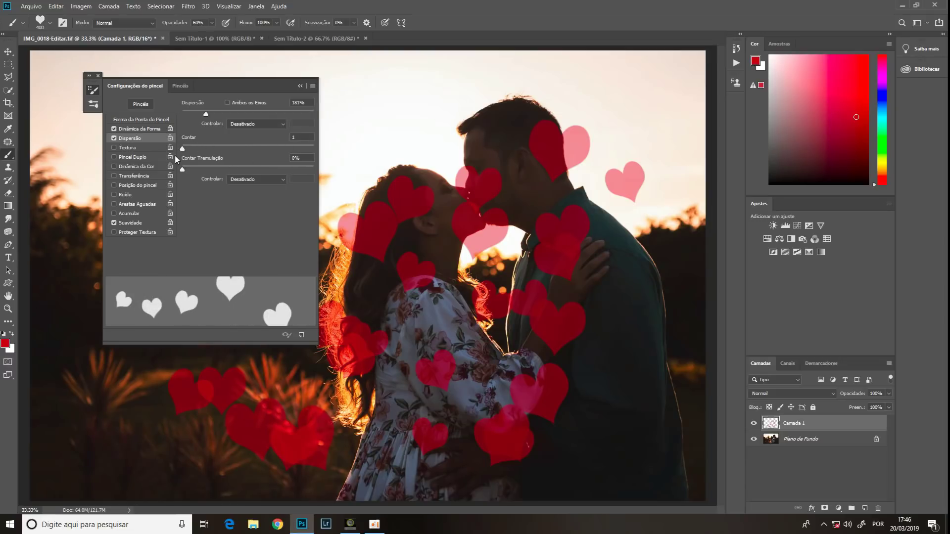
{"action": "left_click", "coordinate": [114, 147]}
{"action": "left_click", "coordinate": [113, 138]}
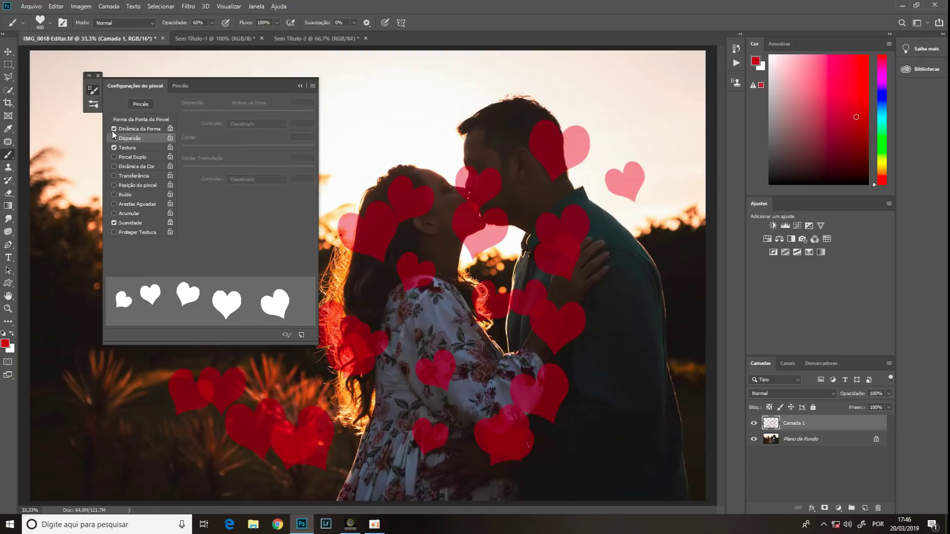
Erase all the red hearts from the layer
{"action": "left_click", "coordinate": [128, 147]}
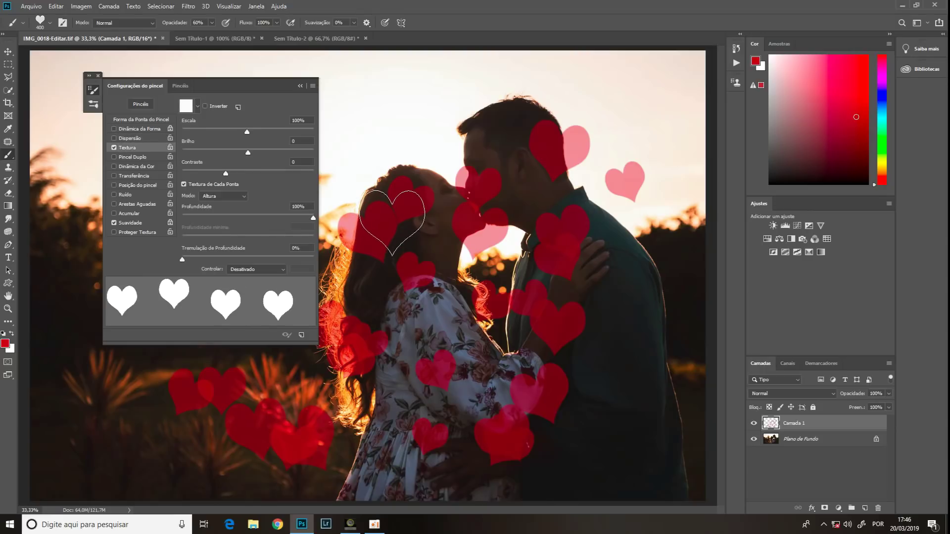
{"action": "key", "text": "ctrl+a"}
{"action": "key", "text": "Delete"}
{"action": "key", "text": "ctrl+d"}
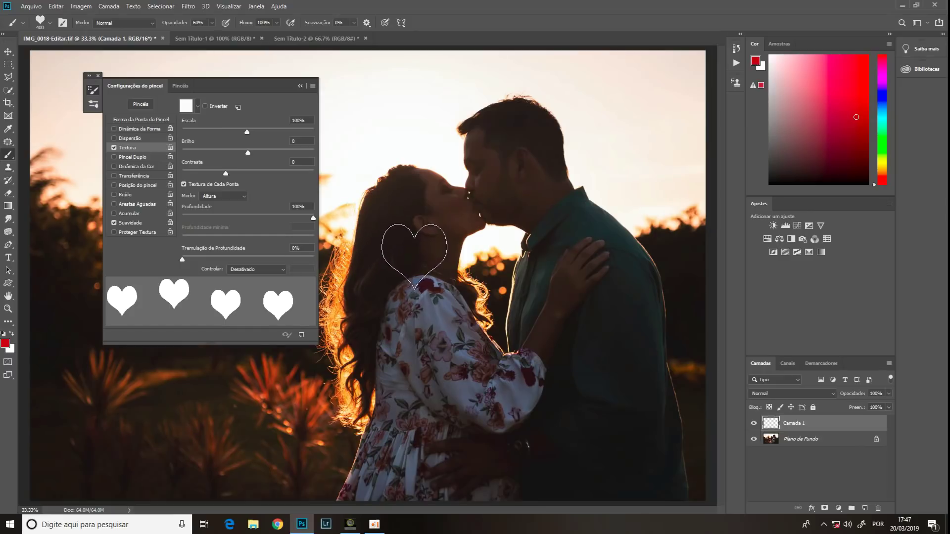
Set the brush texture to the concentric-squares pattern with Multiply mode
{"action": "left_click", "coordinate": [197, 106]}
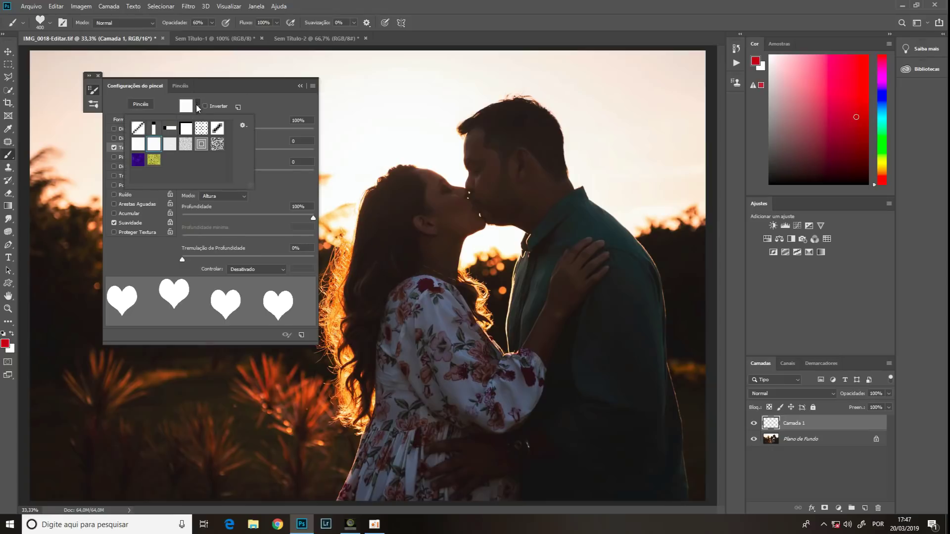
{"action": "left_click", "coordinate": [201, 144]}
{"action": "key", "text": "Return"}
{"action": "left_click", "coordinate": [229, 197]}
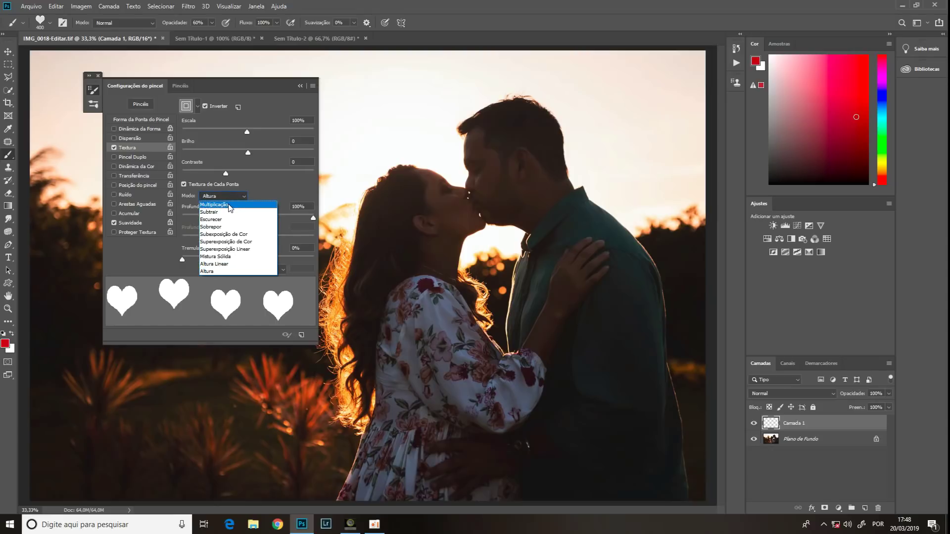
{"action": "left_click", "coordinate": [229, 205]}
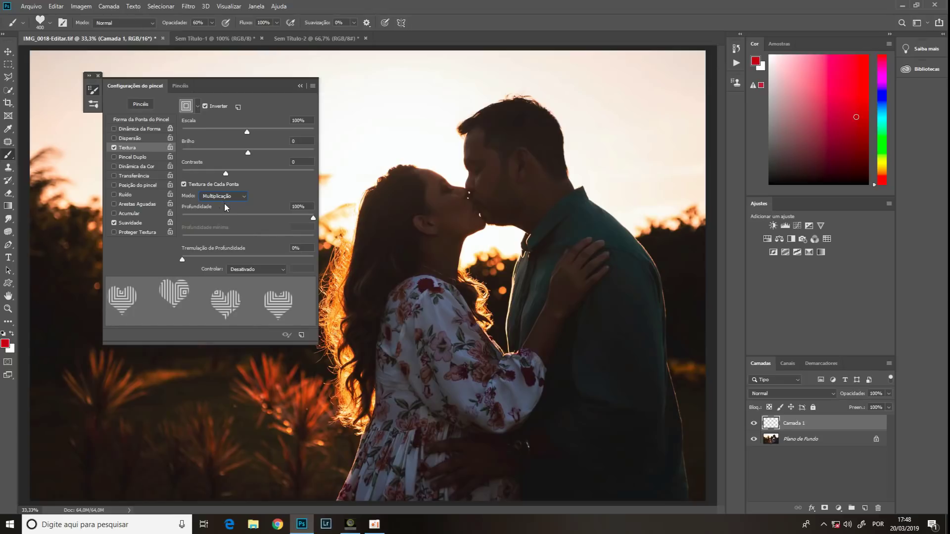
Stamp textured hearts on the woman's shoulder and sleeve
{"action": "left_click", "coordinate": [400, 311]}
{"action": "left_click", "coordinate": [450, 369]}
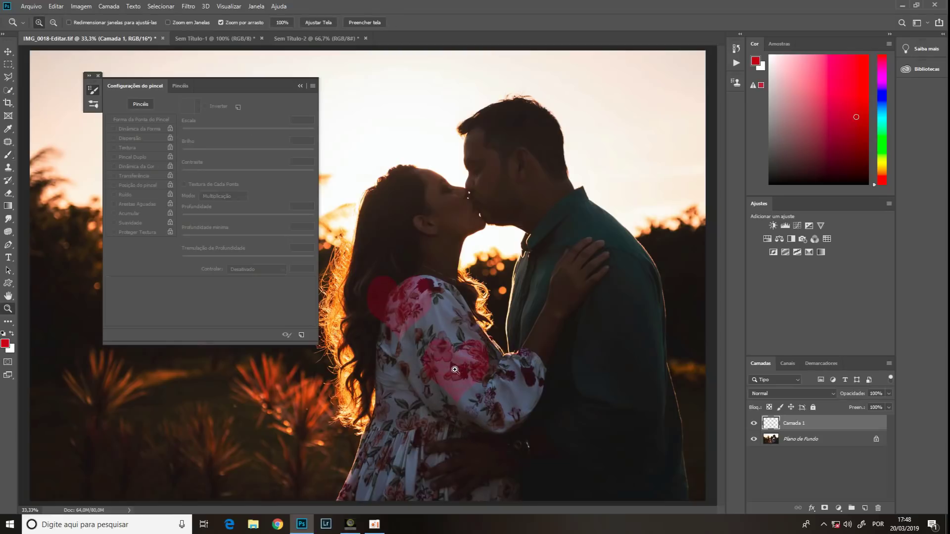
{"action": "scroll", "coordinate": [433, 344], "scroll_direction": "up", "scroll_amount": 5}
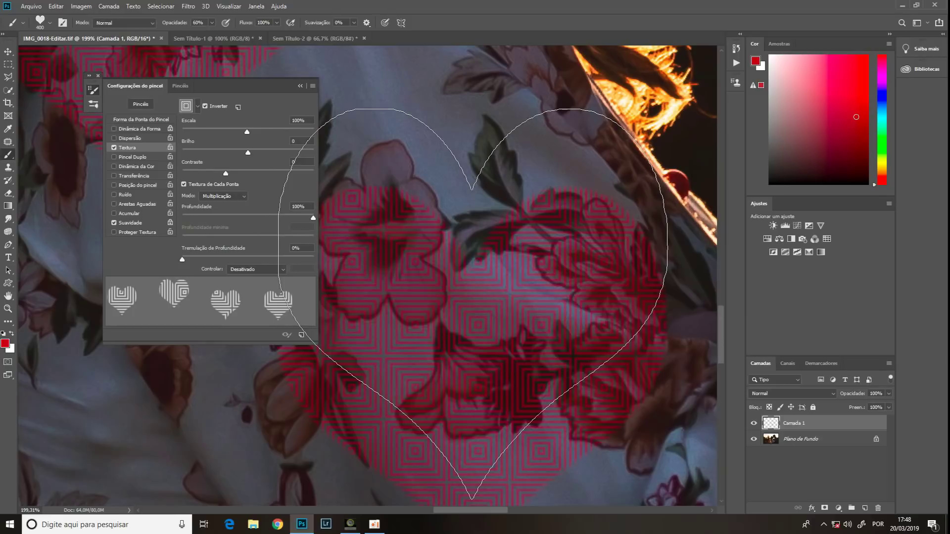
{"action": "scroll", "coordinate": [473, 305], "scroll_direction": "down", "scroll_amount": 3}
{"action": "scroll", "coordinate": [509, 287], "scroll_direction": "down", "scroll_amount": 2}
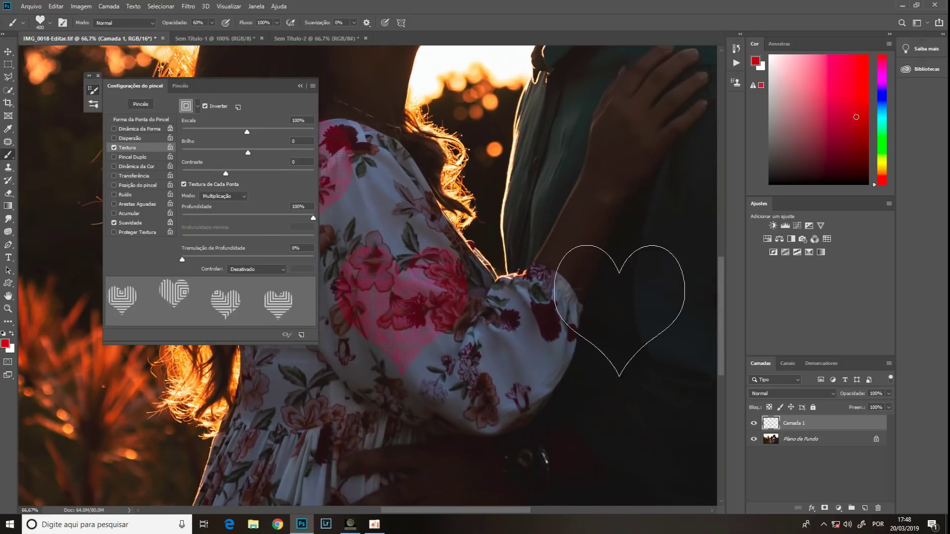
Set texture scale to 977% and stamp test hearts
{"action": "left_click_drag", "start_coordinate": [248, 134], "coordinate": [205, 131]}
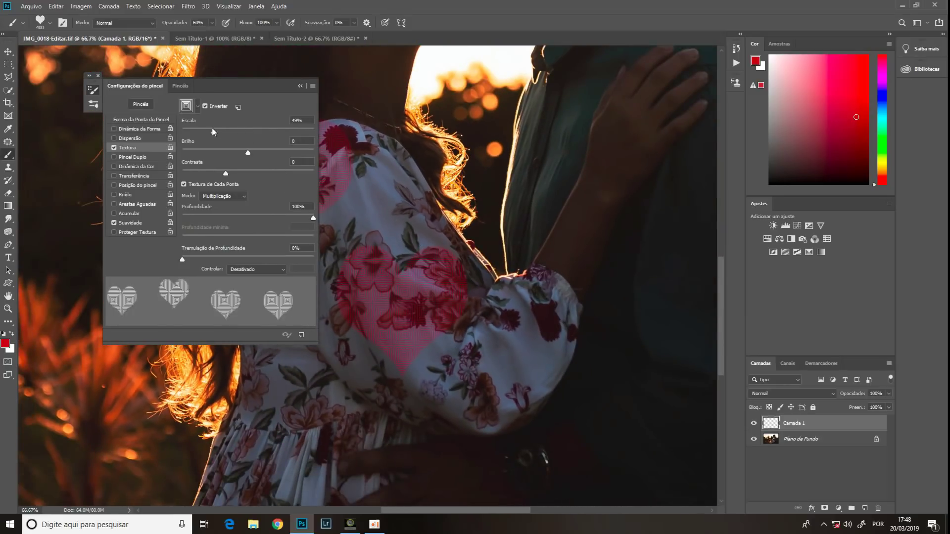
{"action": "left_click", "coordinate": [609, 372]}
{"action": "left_click_drag", "start_coordinate": [268, 132], "coordinate": [307, 132]}
{"action": "left_click", "coordinate": [591, 241]}
{"action": "key", "text": "ctrl+minus"}
{"action": "key", "text": "ctrl+minus"}
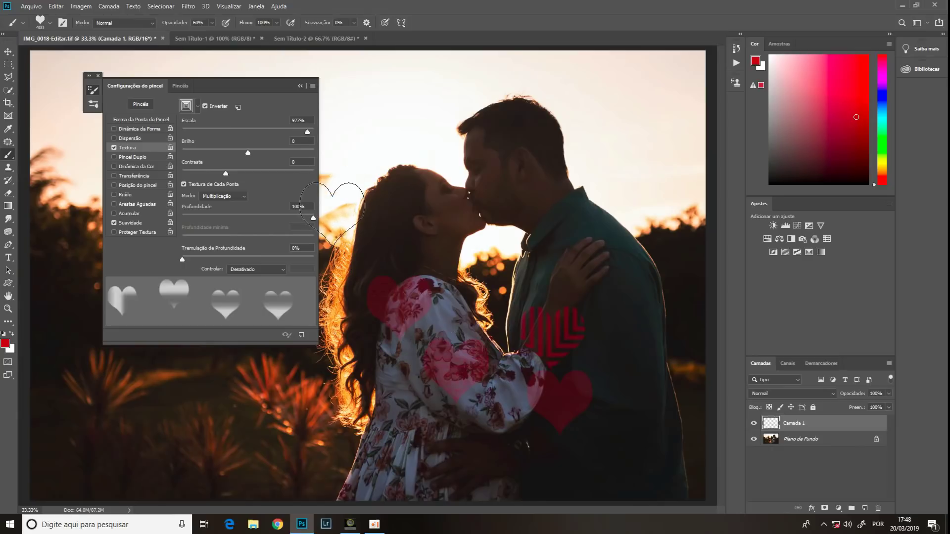
Set texture brightness to 45 and depth to 56%, stamping striped test hearts
{"action": "mouse_move", "coordinate": [249, 154]}
{"action": "left_mouse_down"}
{"action": "mouse_move", "coordinate": [267, 152]}
{"action": "mouse_move", "coordinate": [264, 173]}
{"action": "left_mouse_up"}
{"action": "left_click", "coordinate": [502, 275]}
{"action": "left_click_drag", "start_coordinate": [229, 209], "coordinate": [224, 210]}
{"action": "left_click", "coordinate": [592, 279]}
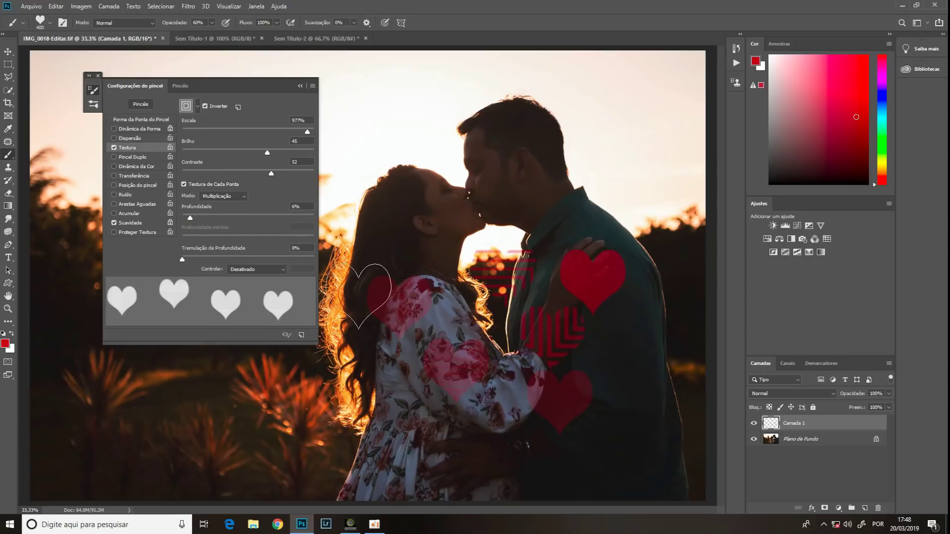
{"action": "left_click_drag", "start_coordinate": [191, 220], "coordinate": [256, 218]}
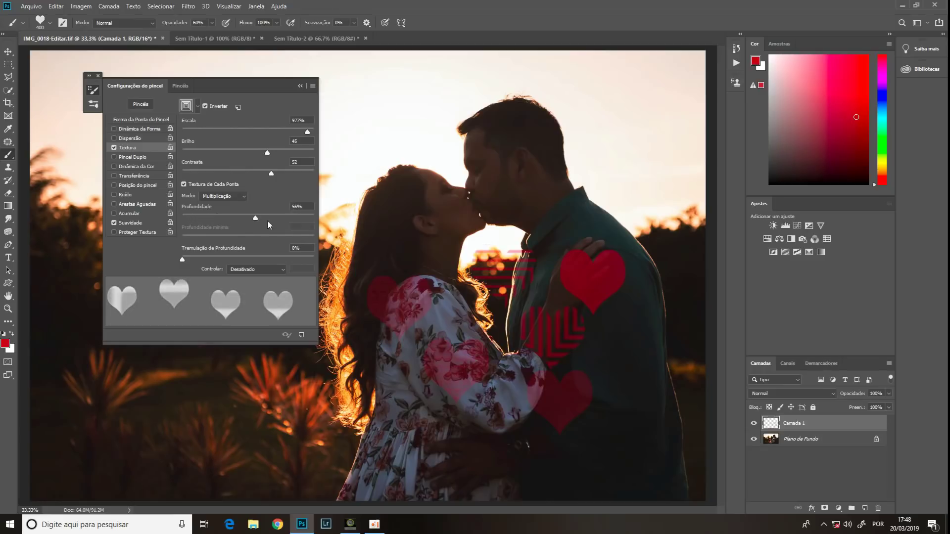
{"action": "left_click", "coordinate": [574, 220]}
Raise depth jitter to 92%, stamp hearts across the photo, then turn Texture off
{"action": "left_click_drag", "start_coordinate": [183, 259], "coordinate": [303, 259]}
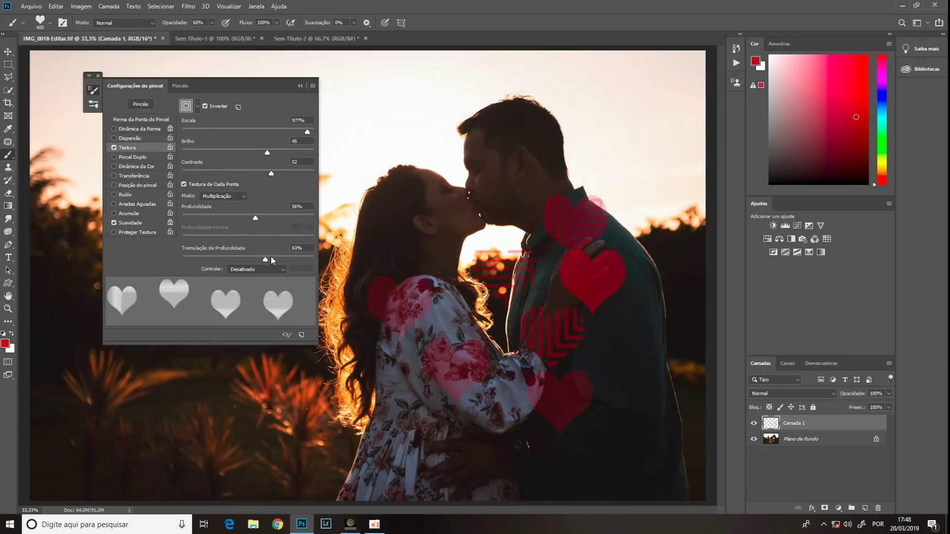
{"action": "left_click", "coordinate": [475, 407]}
{"action": "left_click", "coordinate": [324, 405]}
{"action": "left_click", "coordinate": [208, 384]}
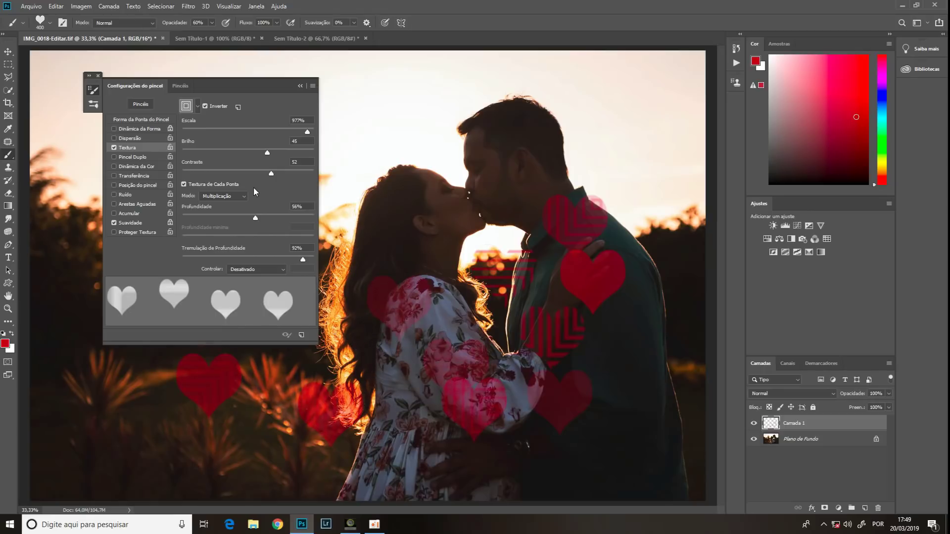
{"action": "left_click", "coordinate": [114, 148]}
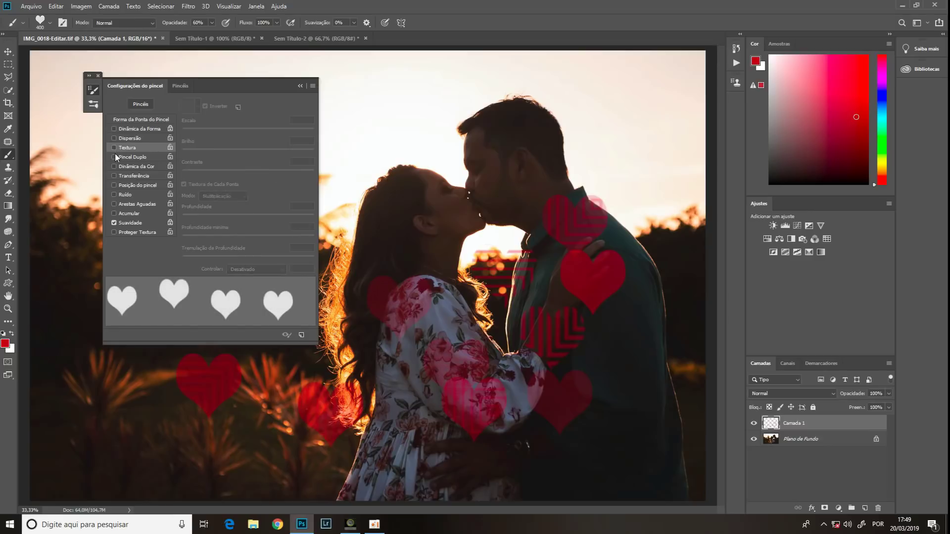
Enable Dual Brush and erase all hearts from the layer
{"action": "left_click", "coordinate": [131, 157]}
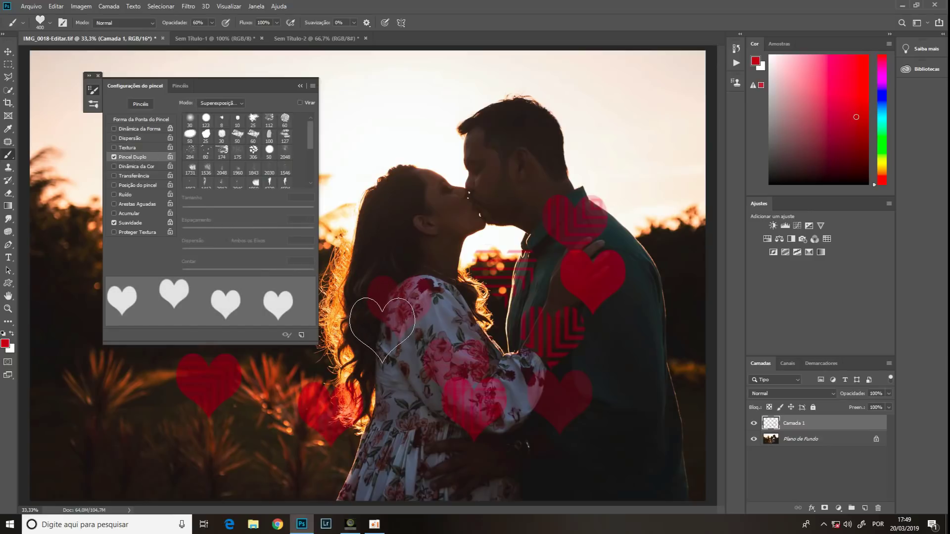
{"action": "key", "text": "ctrl+a"}
{"action": "key", "text": "Delete"}
{"action": "key", "text": "ctrl+d"}
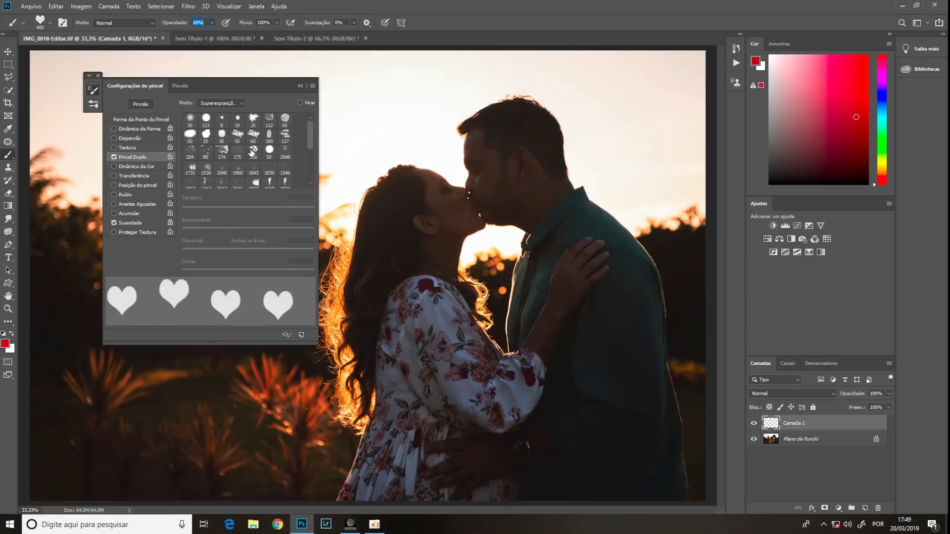
Use tip 849 as the dual brush, stamp two ragged pink hearts, then disable Dual Brush
{"action": "left_click_drag", "start_coordinate": [309, 141], "coordinate": [305, 171]}
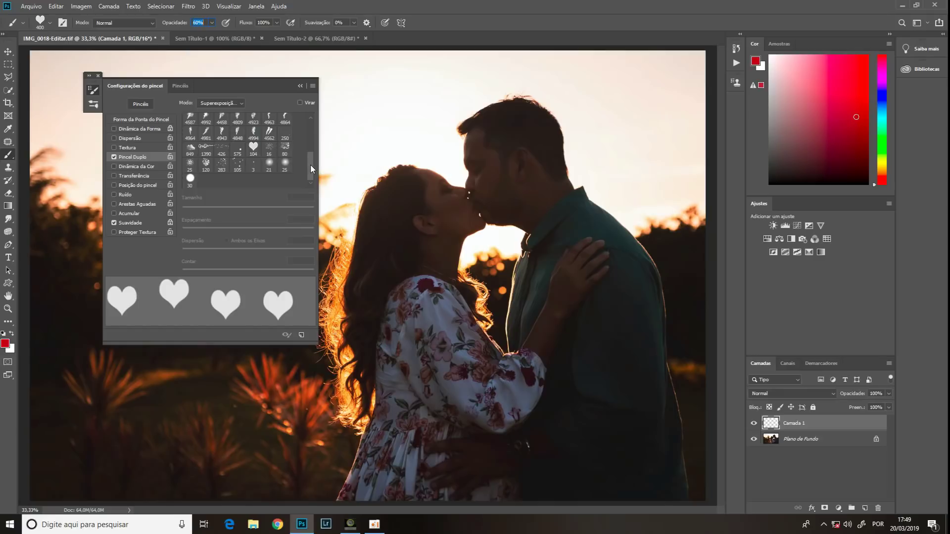
{"action": "left_click_drag", "start_coordinate": [310, 168], "coordinate": [310, 160]}
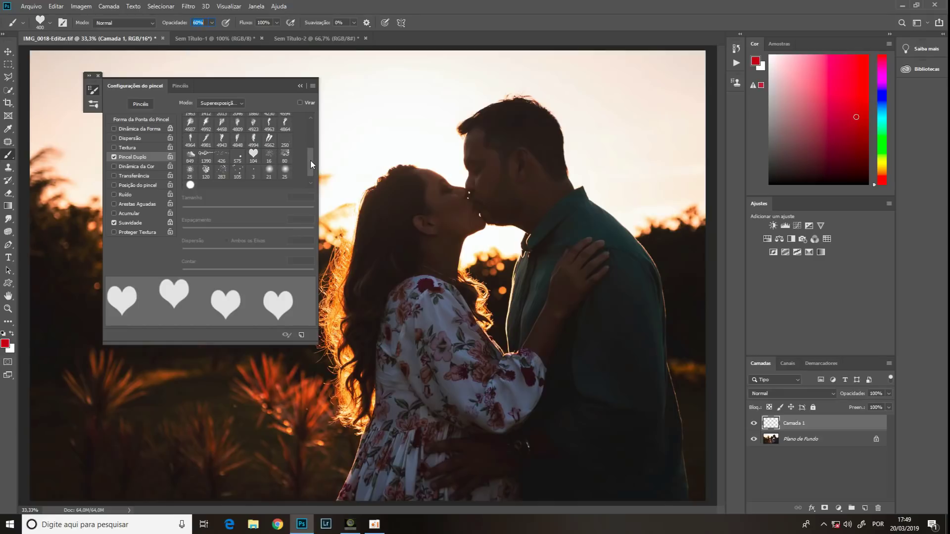
{"action": "left_click", "coordinate": [191, 165]}
{"action": "left_click", "coordinate": [405, 366]}
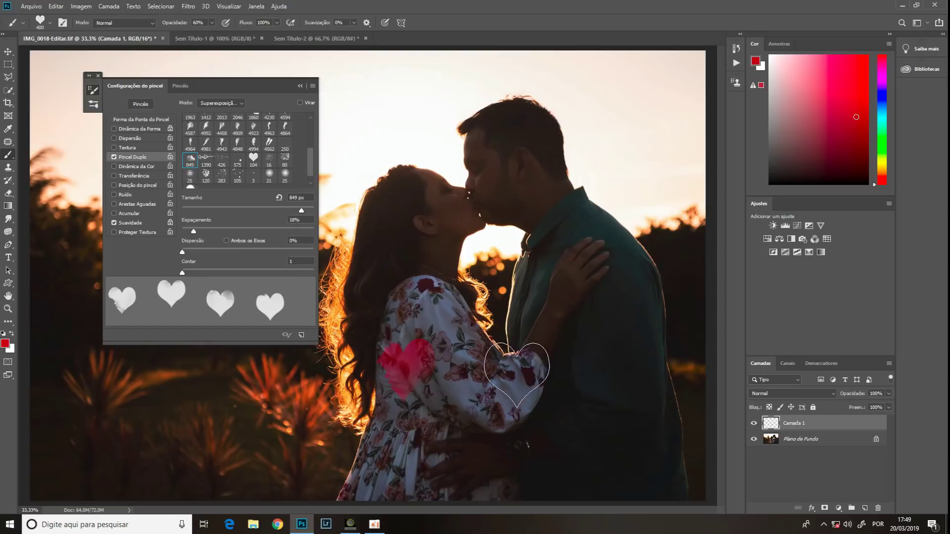
{"action": "left_click", "coordinate": [565, 369]}
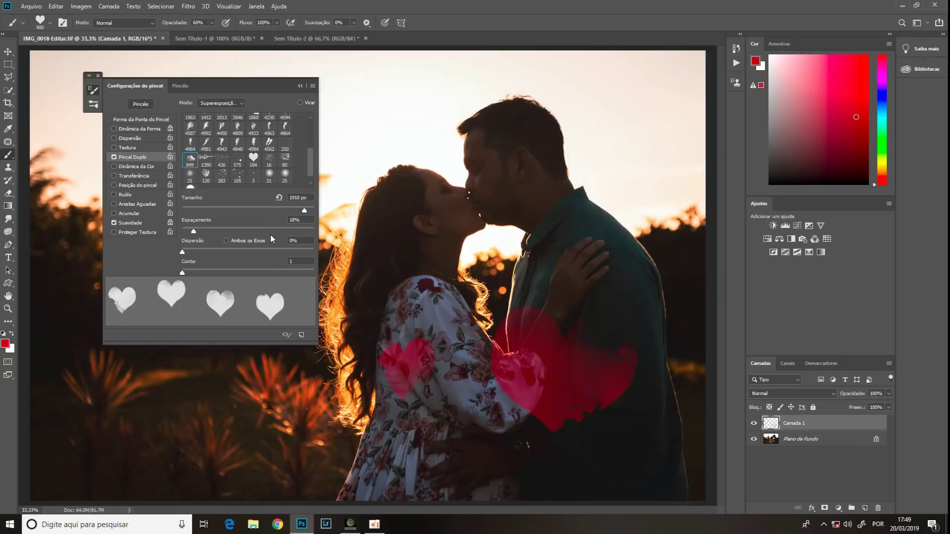
{"action": "left_click", "coordinate": [114, 157]}
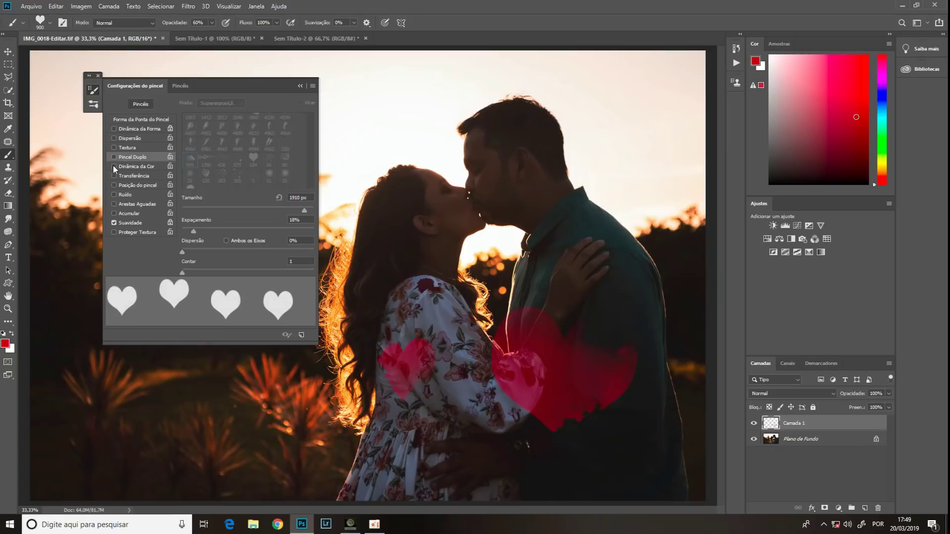
Enable Color Dynamics, clear the layer, and set the background colour to green
{"action": "left_click", "coordinate": [114, 166]}
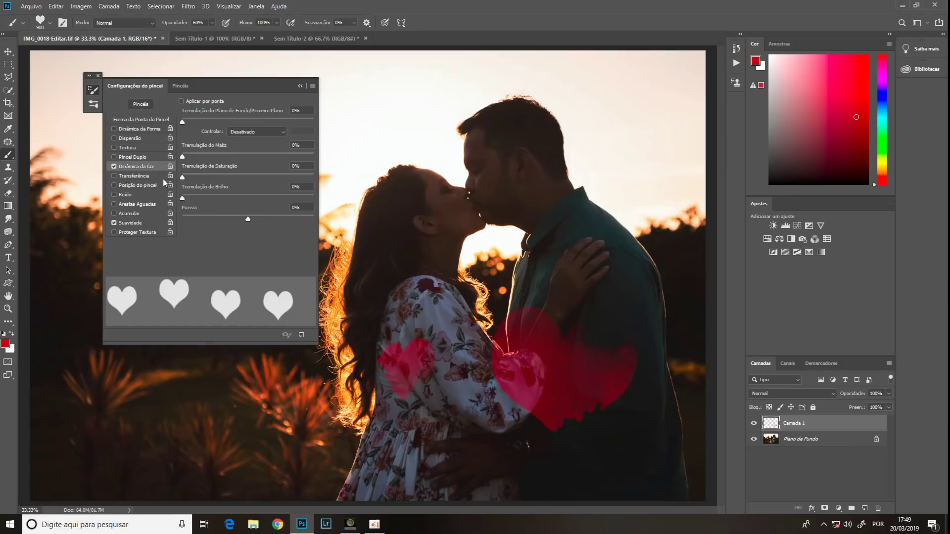
{"action": "key", "text": "ctrl+a"}
{"action": "key", "text": "Delete"}
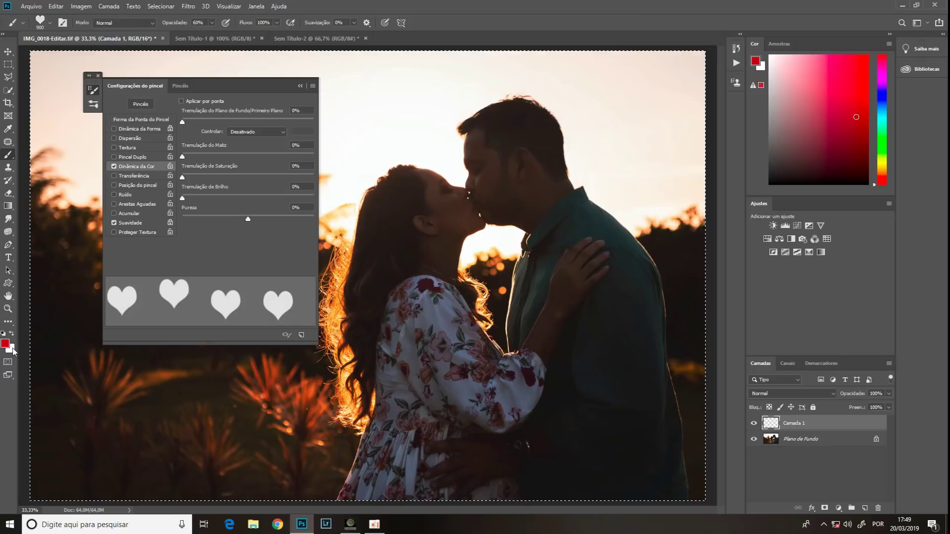
{"action": "left_click", "coordinate": [11, 349]}
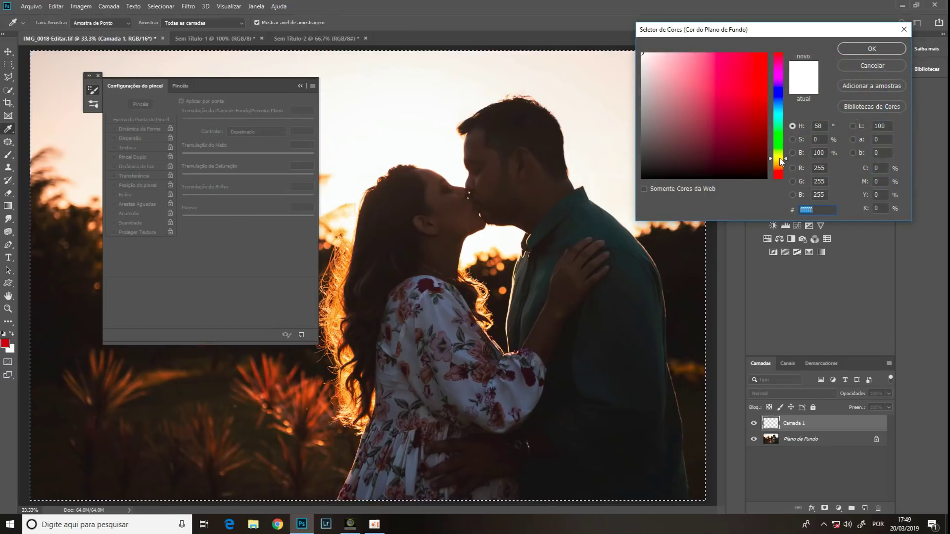
{"action": "left_click_drag", "start_coordinate": [779, 159], "coordinate": [780, 141]}
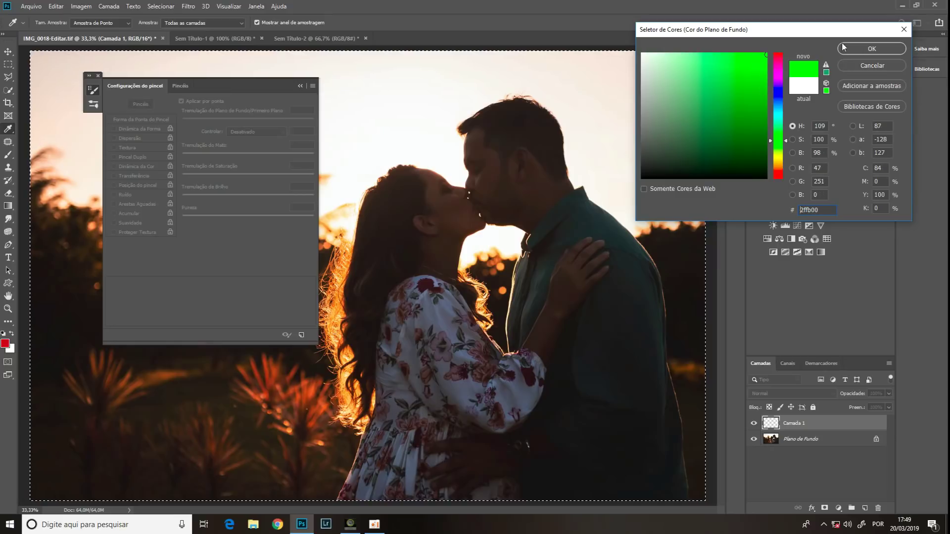
{"action": "left_click", "coordinate": [873, 49]}
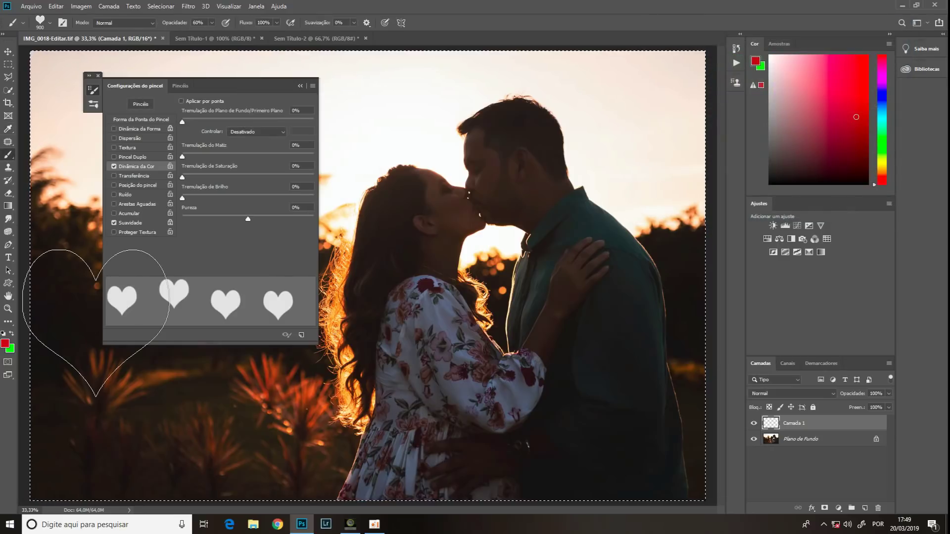
{"action": "key", "text": "ctrl+d"}
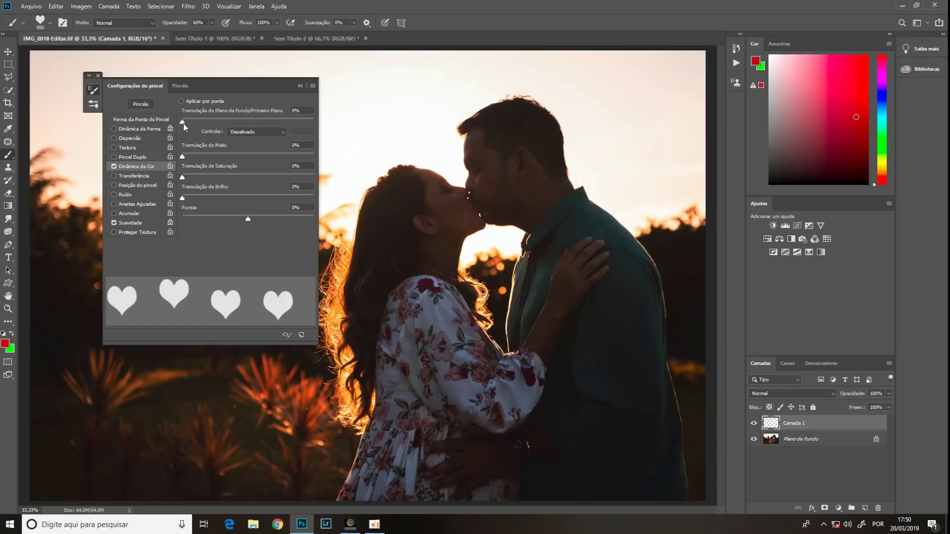
At brush size 250, stamp multicoloured hearts and a heart stroke across the couple
{"action": "key", "text": "bracketleft"}
{"action": "key", "text": "bracketleft"}
{"action": "key", "text": "bracketleft"}
{"action": "key", "text": "bracketleft"}
{"action": "key", "text": "bracketleft"}
{"action": "left_click", "coordinate": [380, 359]}
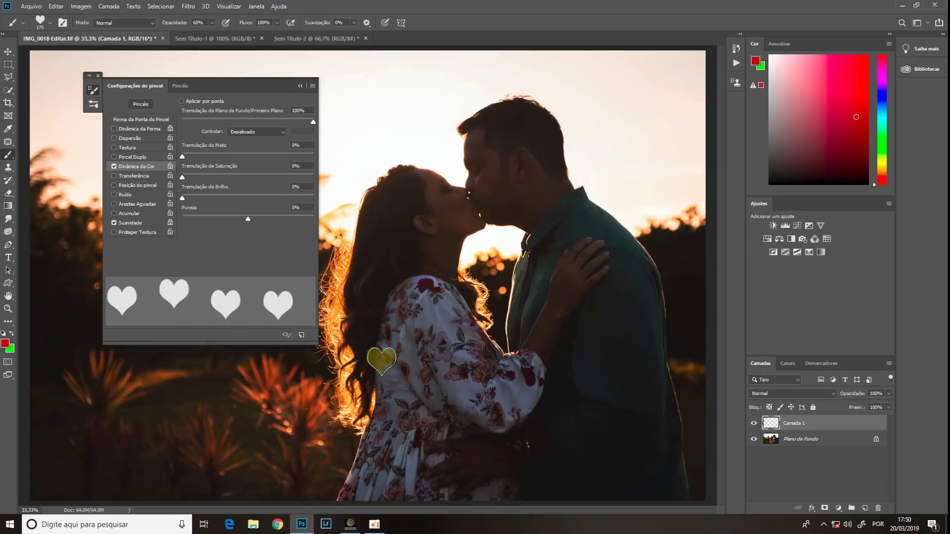
{"action": "left_click", "coordinate": [475, 349]}
{"action": "left_click", "coordinate": [593, 315]}
{"action": "left_click", "coordinate": [521, 398]}
{"action": "left_click", "coordinate": [380, 413]}
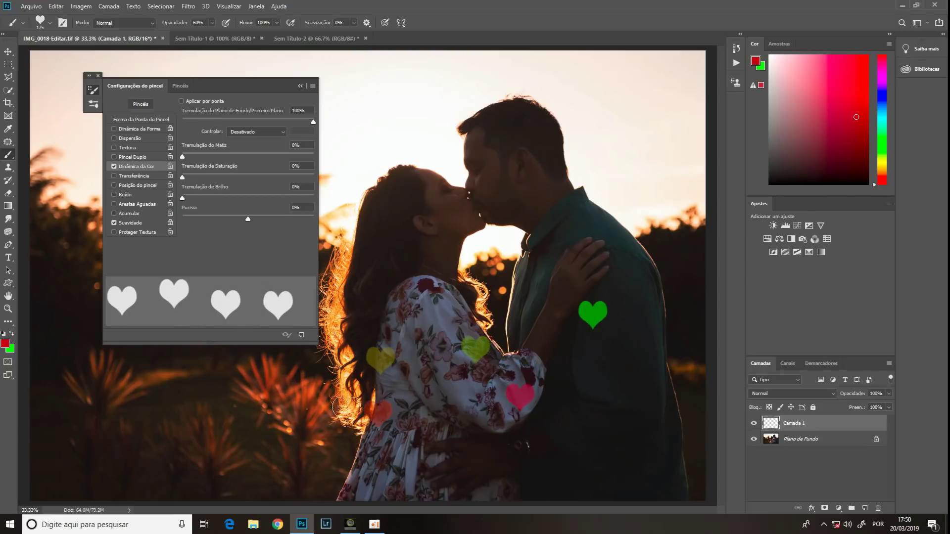
{"action": "left_click", "coordinate": [239, 413]}
{"action": "left_click", "coordinate": [387, 315]}
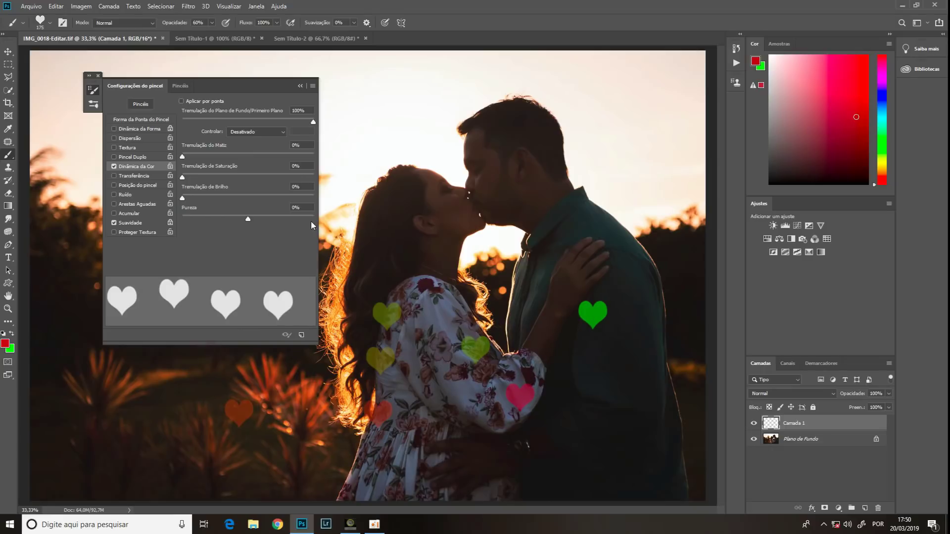
{"action": "mouse_move", "coordinate": [333, 389]}
{"action": "left_mouse_down"}
{"action": "mouse_move", "coordinate": [445, 400]}
{"action": "mouse_move", "coordinate": [601, 318]}
{"action": "mouse_move", "coordinate": [220, 435]}
{"action": "mouse_move", "coordinate": [150, 380]}
{"action": "mouse_move", "coordinate": [294, 445]}
{"action": "mouse_move", "coordinate": [528, 459]}
{"action": "mouse_move", "coordinate": [636, 371]}
{"action": "mouse_move", "coordinate": [613, 265]}
{"action": "mouse_move", "coordinate": [455, 299]}
{"action": "mouse_move", "coordinate": [432, 282]}
{"action": "mouse_move", "coordinate": [599, 300]}
{"action": "mouse_move", "coordinate": [601, 285]}
{"action": "mouse_move", "coordinate": [548, 320]}
{"action": "left_mouse_up"}
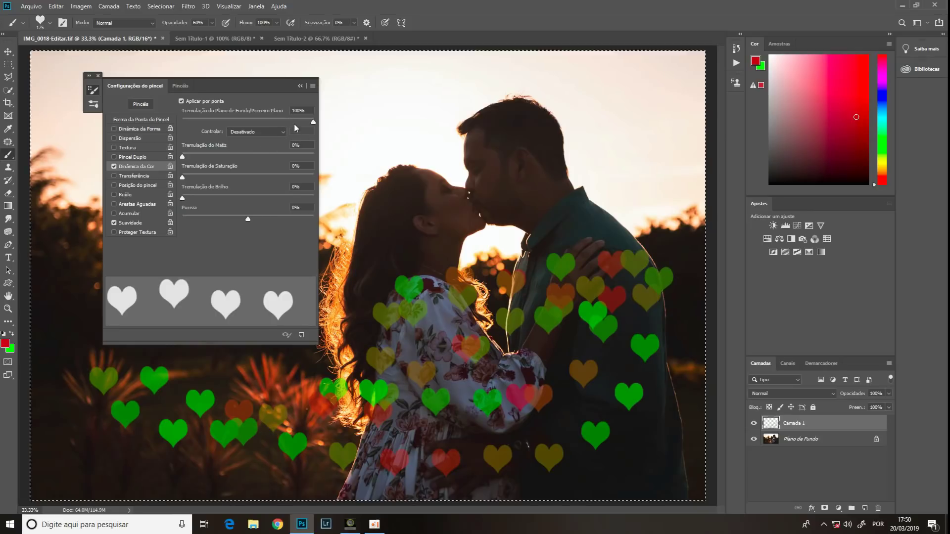
Clear the layer, set foreground/background jitter 0% and hue jitter 100%, and paint test hearts
{"action": "key", "text": "ctrl+a"}
{"action": "key", "text": "Delete"}
{"action": "key", "text": "ctrl+d"}
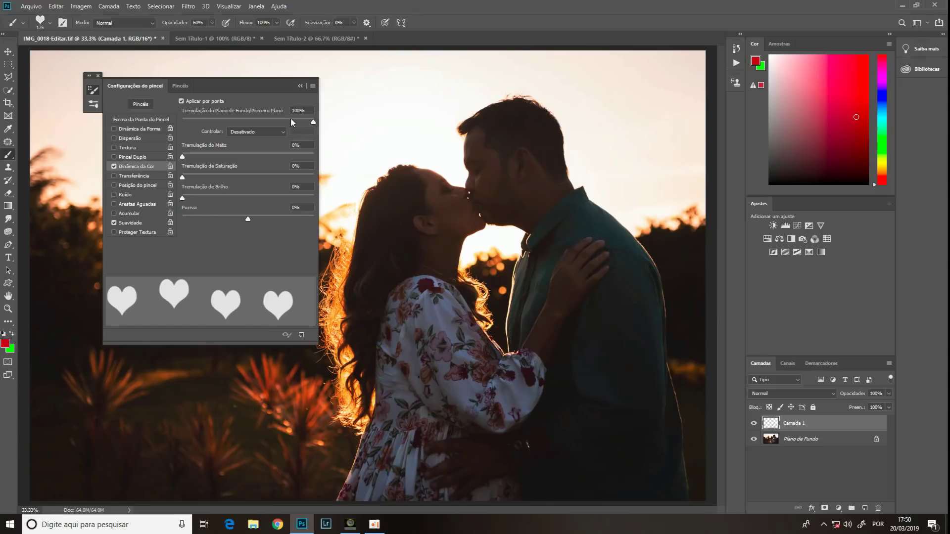
{"action": "left_click_drag", "start_coordinate": [313, 121], "coordinate": [150, 103]}
{"action": "left_click_drag", "start_coordinate": [258, 152], "coordinate": [313, 157]}
{"action": "mouse_move", "coordinate": [206, 378]}
{"action": "left_mouse_down"}
{"action": "mouse_move", "coordinate": [336, 401]}
{"action": "mouse_move", "coordinate": [127, 408]}
{"action": "mouse_move", "coordinate": [172, 380]}
{"action": "left_mouse_up"}
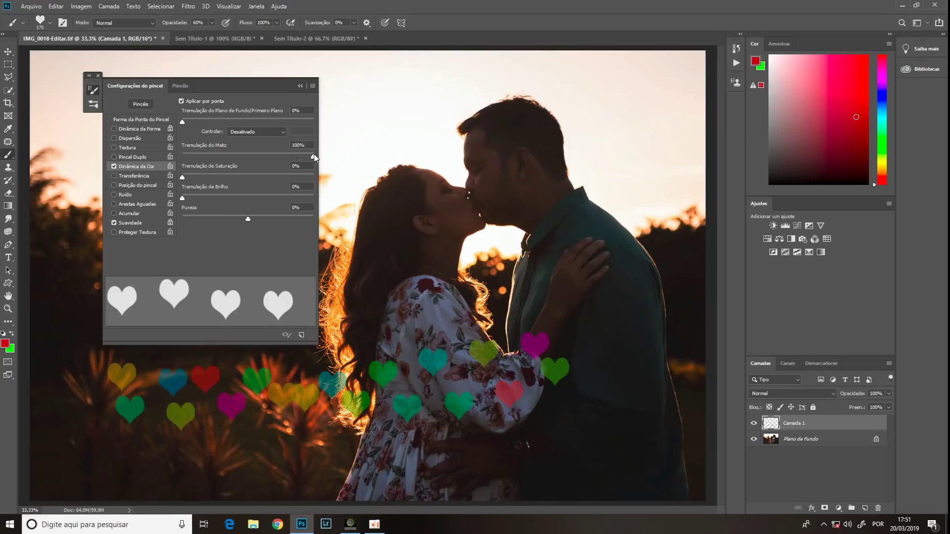
Set hue and saturation jitter to 0%, painting and undoing red test hearts
{"action": "left_click_drag", "start_coordinate": [307, 156], "coordinate": [182, 155]}
{"action": "mouse_move", "coordinate": [362, 317]}
{"action": "left_mouse_down"}
{"action": "mouse_move", "coordinate": [352, 389]}
{"action": "mouse_move", "coordinate": [475, 435]}
{"action": "left_mouse_up"}
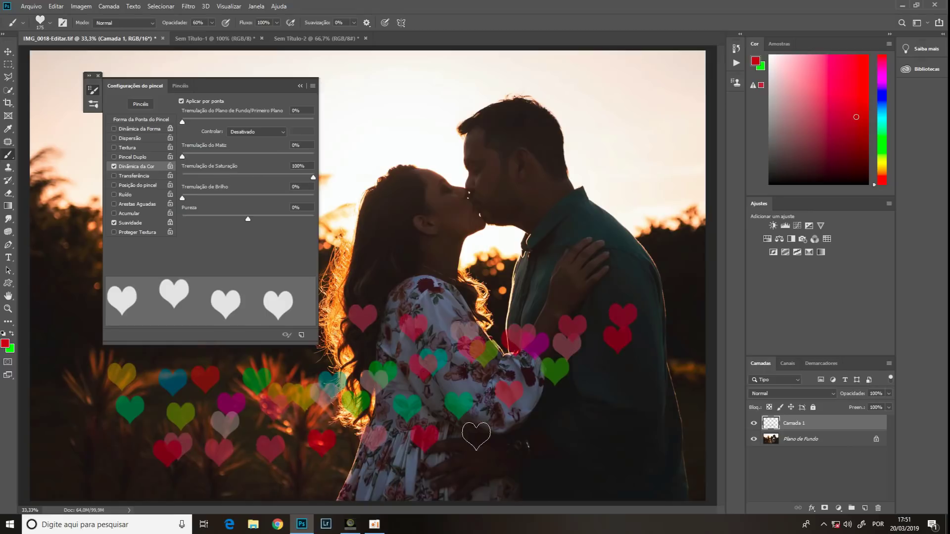
{"action": "key", "text": "ctrl+z"}
{"action": "key", "text": "ctrl+z"}
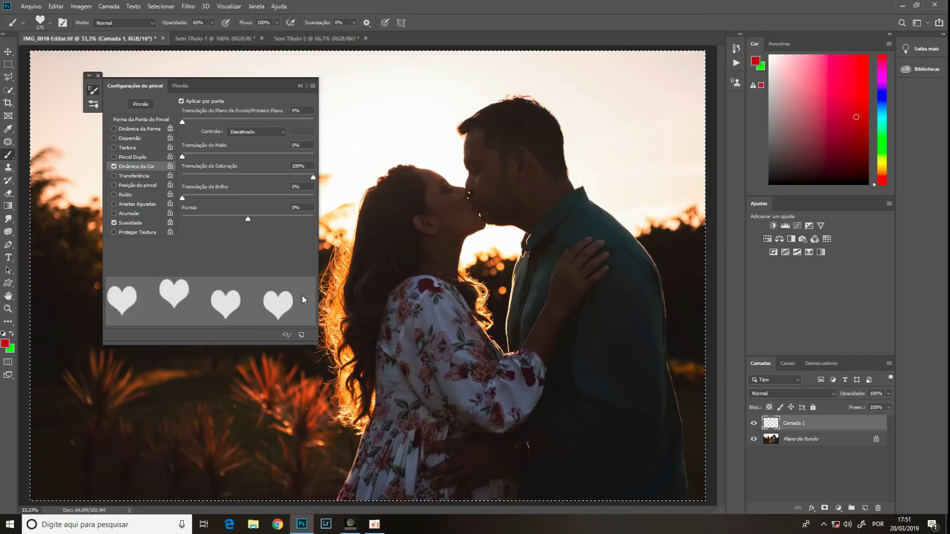
{"action": "left_click_drag", "start_coordinate": [313, 177], "coordinate": [307, 177]}
{"action": "left_click_drag", "start_coordinate": [192, 173], "coordinate": [182, 177]}
{"action": "mouse_move", "coordinate": [185, 410]}
{"action": "left_mouse_down"}
{"action": "mouse_move", "coordinate": [620, 386]}
{"action": "mouse_move", "coordinate": [195, 445]}
{"action": "left_mouse_up"}
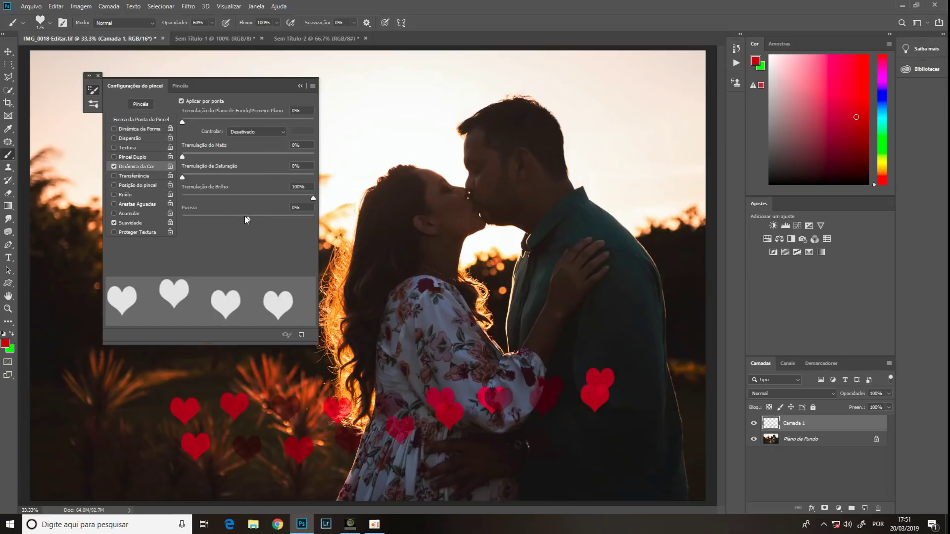
Test lowered purity for pale pink hearts, then purity +100% for saturated red hearts
{"action": "left_click_drag", "start_coordinate": [247, 217], "coordinate": [206, 214]}
{"action": "mouse_move", "coordinate": [144, 378]}
{"action": "left_mouse_down"}
{"action": "mouse_move", "coordinate": [609, 327]}
{"action": "mouse_move", "coordinate": [179, 438]}
{"action": "left_mouse_up"}
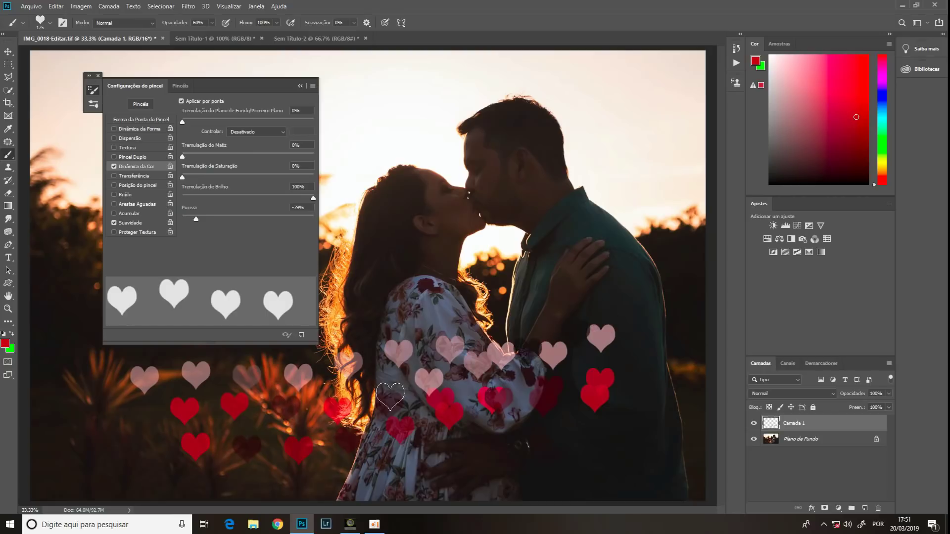
{"action": "left_click_drag", "start_coordinate": [237, 221], "coordinate": [349, 216]}
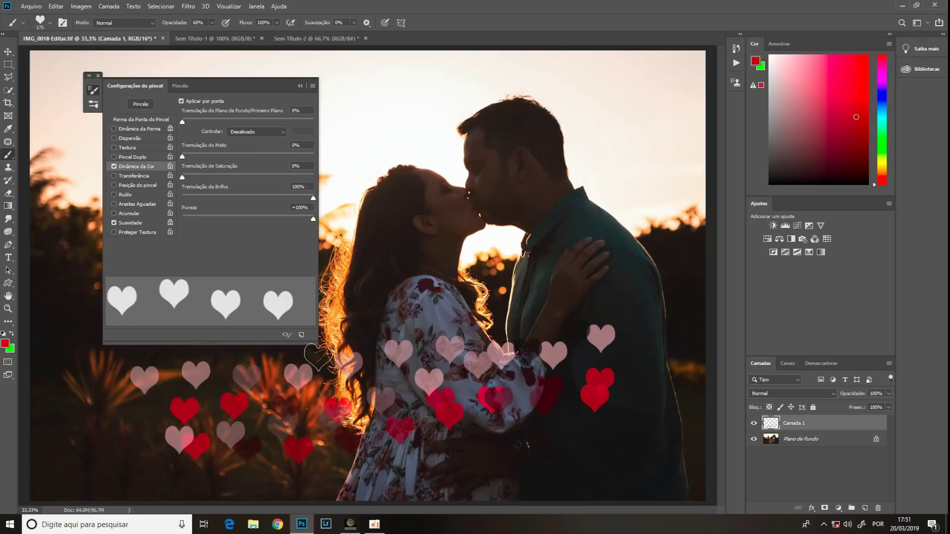
{"action": "mouse_move", "coordinate": [370, 455]}
{"action": "left_mouse_down"}
{"action": "mouse_move", "coordinate": [552, 437]}
{"action": "mouse_move", "coordinate": [593, 361]}
{"action": "mouse_move", "coordinate": [513, 327]}
{"action": "left_mouse_up"}
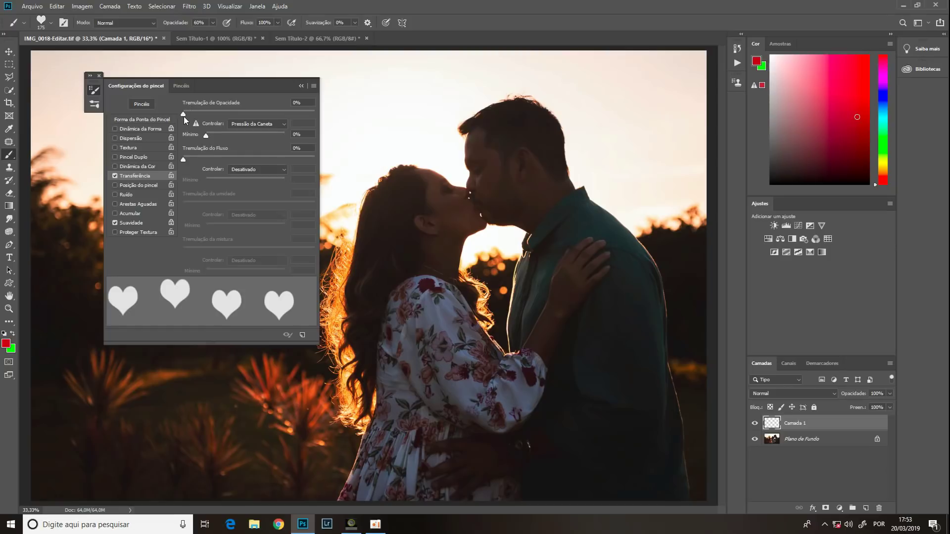
Set Opacity Jitter and Flow Jitter to 100%, painting heart rows across the lower photo
{"action": "left_click_drag", "start_coordinate": [183, 114], "coordinate": [322, 106]}
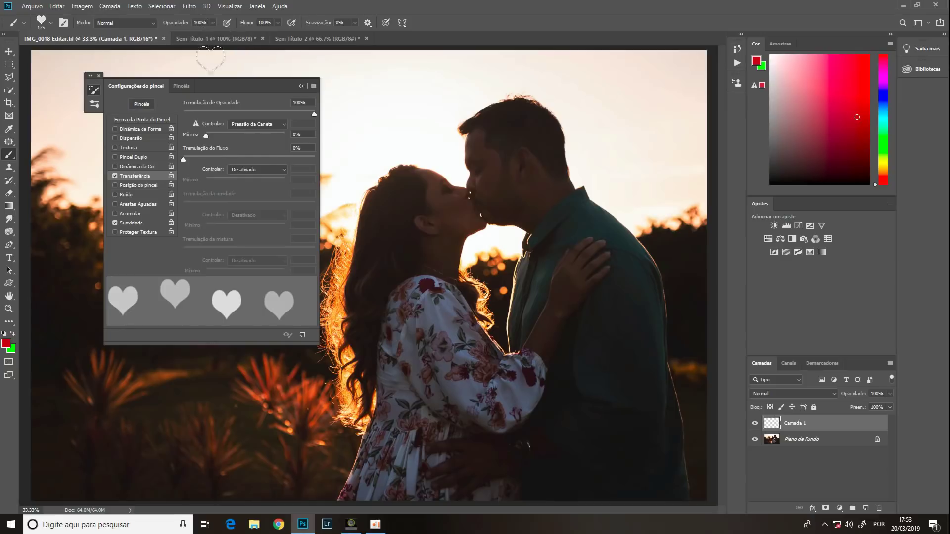
{"action": "mouse_move", "coordinate": [122, 394]}
{"action": "left_mouse_down"}
{"action": "mouse_move", "coordinate": [306, 401]}
{"action": "mouse_move", "coordinate": [286, 438]}
{"action": "mouse_move", "coordinate": [200, 438]}
{"action": "left_mouse_up"}
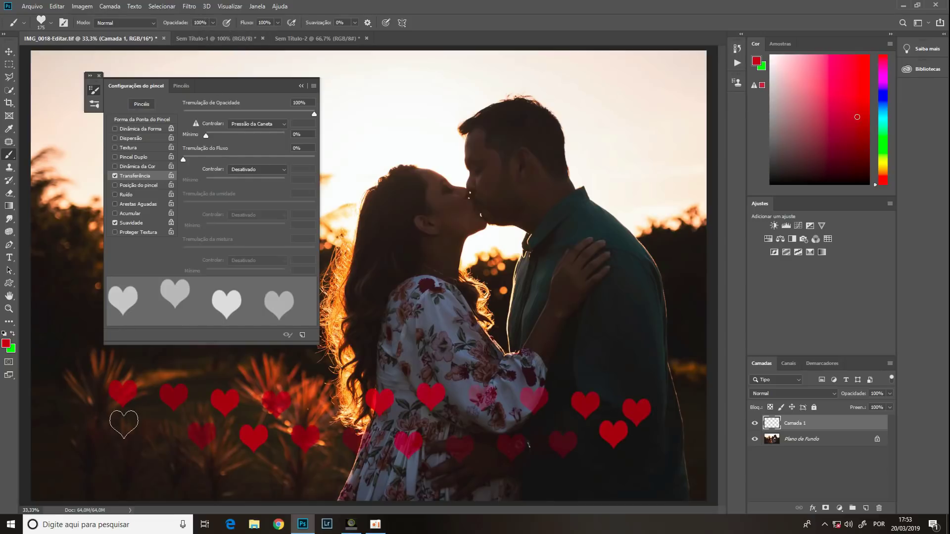
{"action": "left_click_drag", "start_coordinate": [184, 158], "coordinate": [352, 168]}
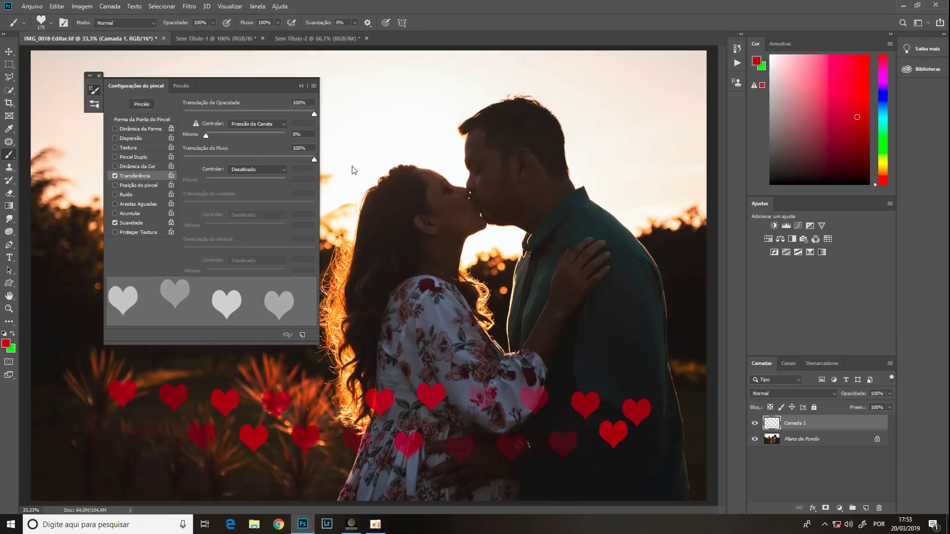
{"action": "mouse_move", "coordinate": [174, 420]}
{"action": "left_mouse_down"}
{"action": "mouse_move", "coordinate": [533, 352]}
{"action": "mouse_move", "coordinate": [501, 374]}
{"action": "mouse_move", "coordinate": [251, 384]}
{"action": "mouse_move", "coordinate": [189, 373]}
{"action": "left_mouse_up"}
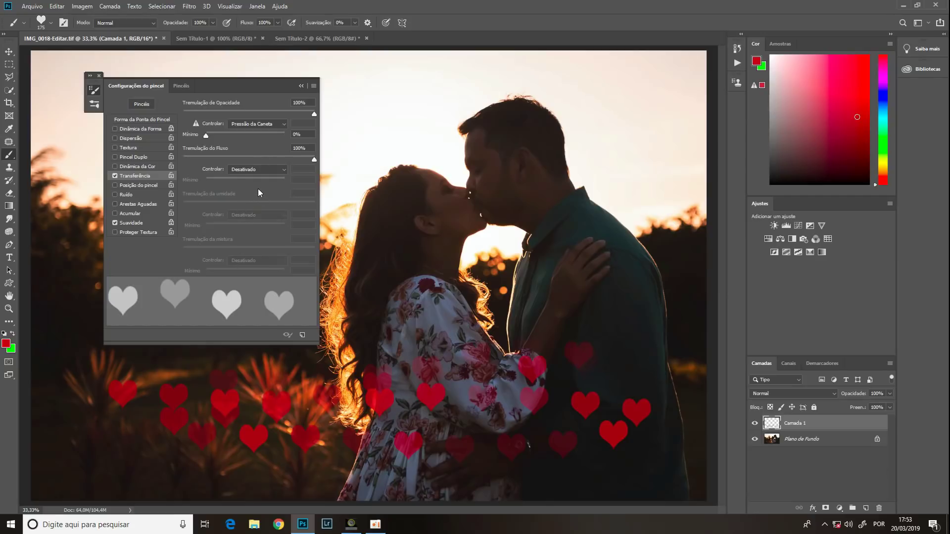
View the brush tool flyout, toggle Brush Pose on and off, then undo and repaint a heart stroke
{"action": "right_click", "coordinate": [13, 156]}
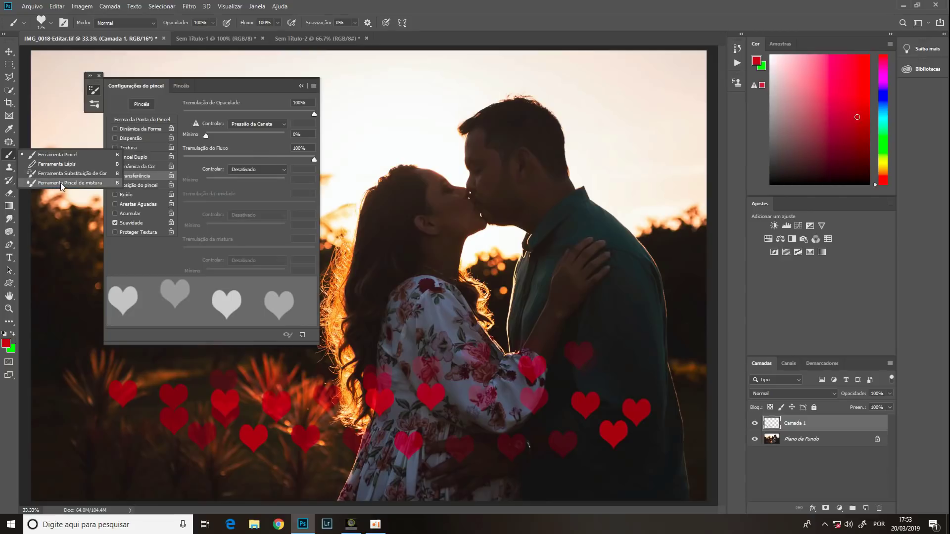
{"action": "left_click", "coordinate": [9, 157]}
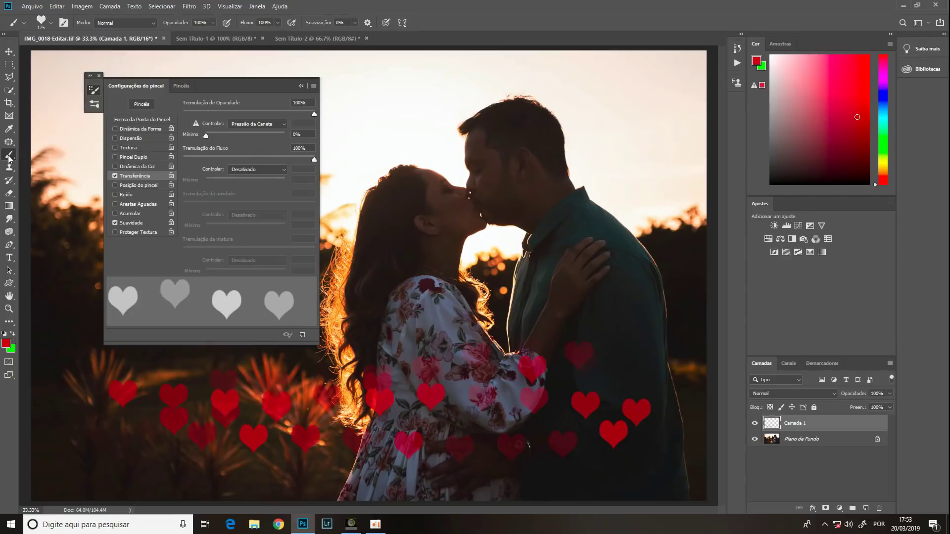
{"action": "left_click", "coordinate": [125, 185]}
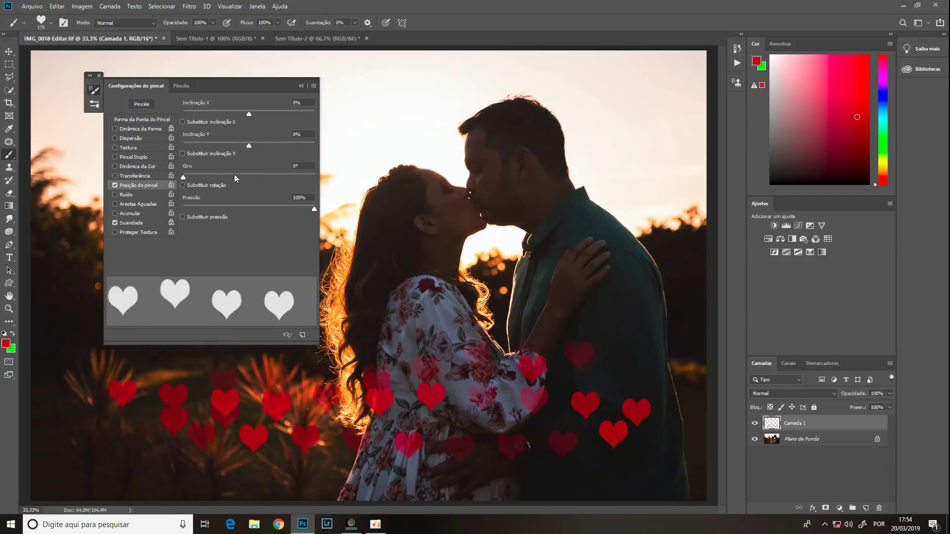
{"action": "left_click", "coordinate": [115, 186]}
{"action": "key", "text": "ctrl+z"}
{"action": "mouse_move", "coordinate": [347, 352]}
{"action": "left_mouse_down"}
{"action": "mouse_move", "coordinate": [608, 434]}
{"action": "mouse_move", "coordinate": [517, 451]}
{"action": "left_mouse_up"}
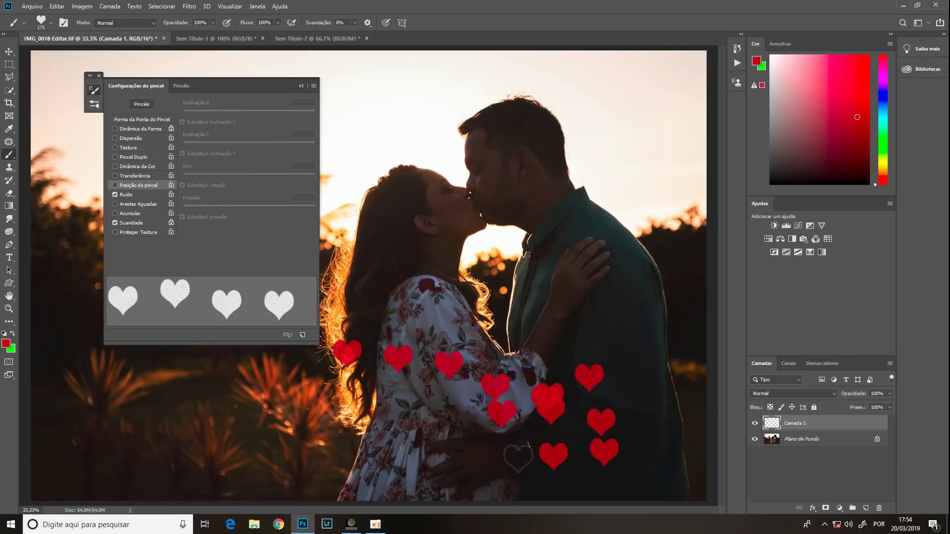
Stamp grainy test hearts beside her hair, inspect the grain up close, then clear Camada 1
{"action": "key", "text": "ctrl+plus"}
{"action": "key", "text": "ctrl+plus"}
{"action": "key", "text": "ctrl+plus"}
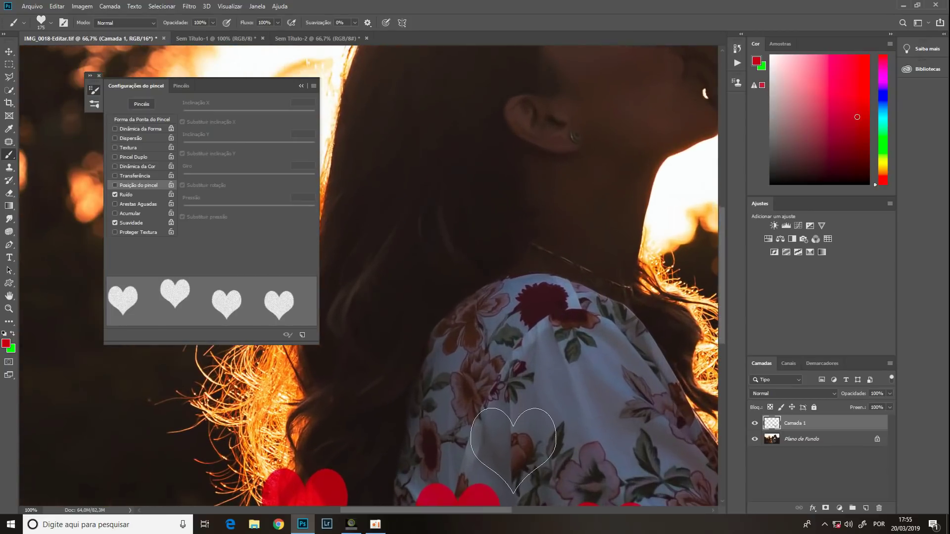
{"action": "mouse_move", "coordinate": [333, 259]}
{"action": "left_mouse_down"}
{"action": "mouse_move", "coordinate": [453, 241]}
{"action": "mouse_move", "coordinate": [604, 20]}
{"action": "left_mouse_up"}
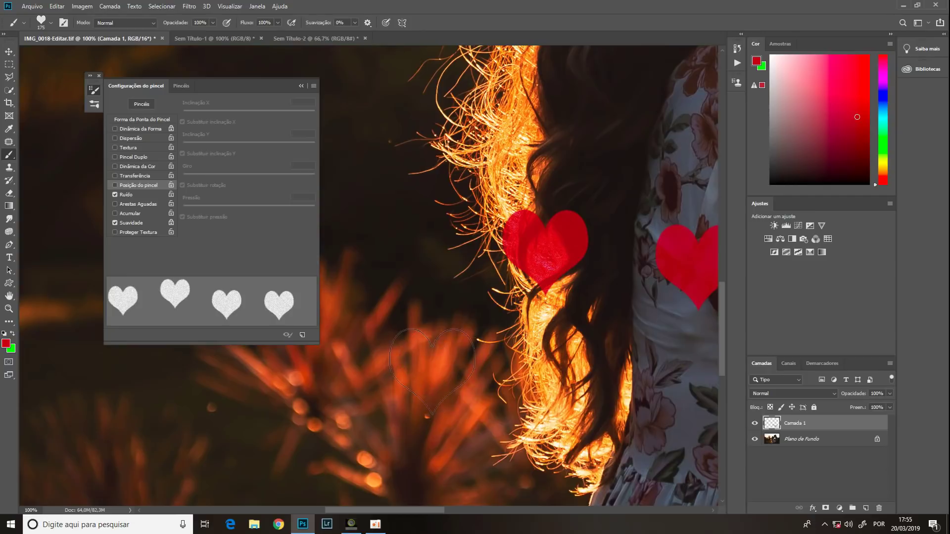
{"action": "left_click_drag", "start_coordinate": [485, 421], "coordinate": [416, 287]}
{"action": "key", "text": "ctrl+plus"}
{"action": "key", "text": "ctrl+plus"}
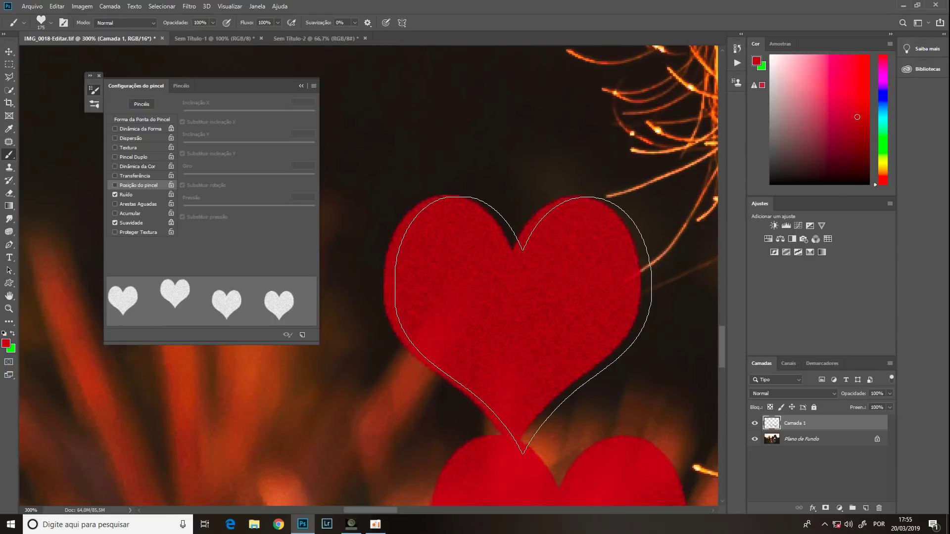
{"action": "key", "text": "ctrl+0"}
{"action": "key", "text": "ctrl+a"}
{"action": "key", "text": "Delete"}
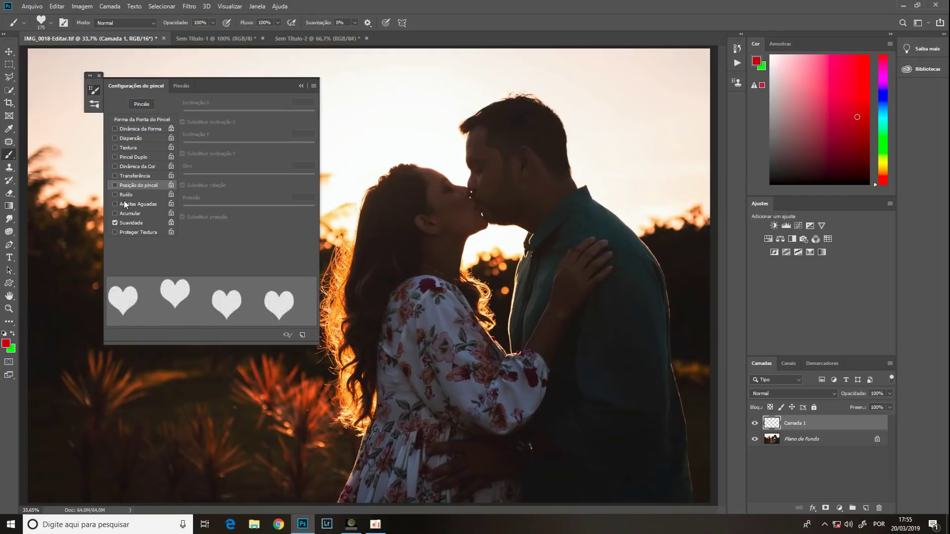
Enlarge the heart brush to 400 px and stamp seven wet-edged red hearts across the lower photo
{"action": "key", "text": "bracketright"}
{"action": "key", "text": "bracketright"}
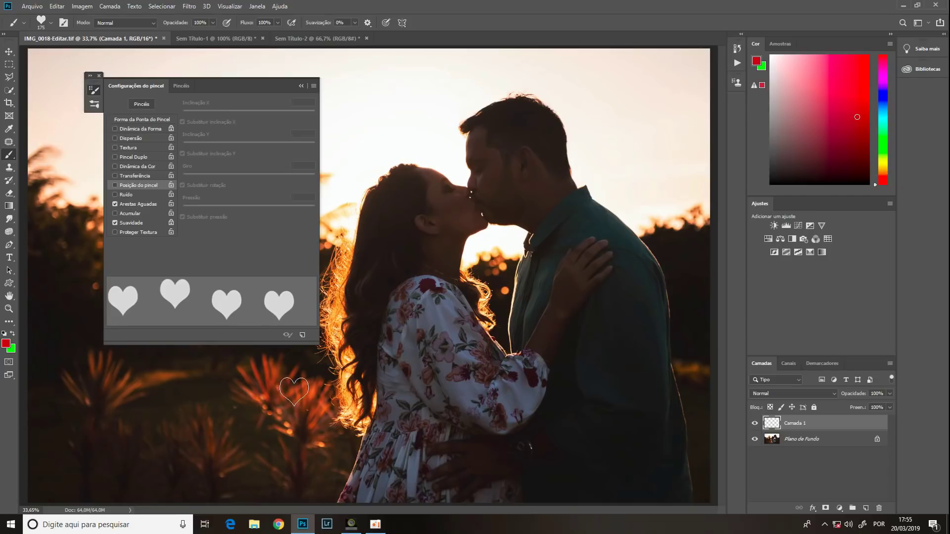
{"action": "key", "text": "bracketright"}
{"action": "key", "text": "bracketright"}
{"action": "left_click", "coordinate": [286, 401]}
{"action": "left_click", "coordinate": [218, 415]}
{"action": "left_click", "coordinate": [333, 435]}
{"action": "left_click", "coordinate": [449, 438]}
{"action": "left_click", "coordinate": [568, 428]}
{"action": "left_click", "coordinate": [527, 416]}
{"action": "left_click", "coordinate": [548, 375]}
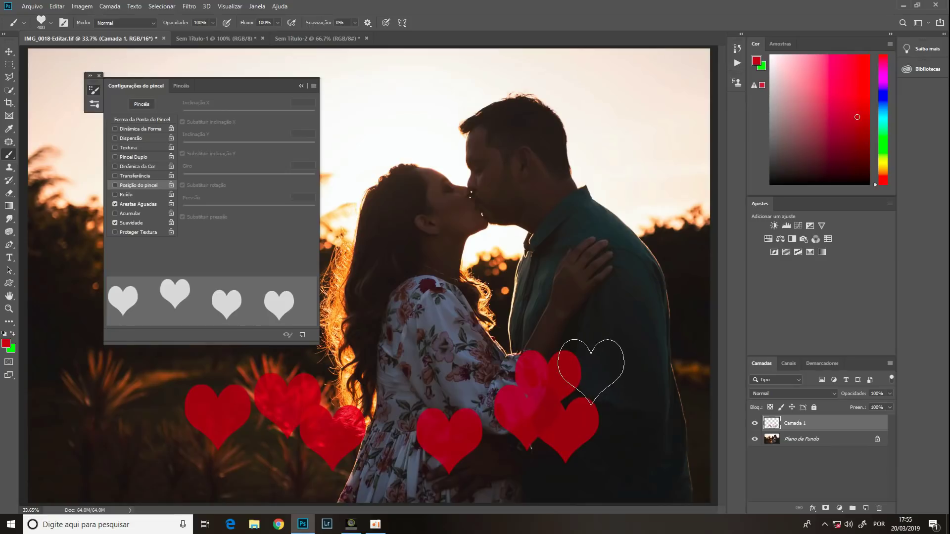
Zoom in to inspect the heart edges, then switch to the blank Sem Título-1 document
{"action": "key", "text": "ctrl+1"}
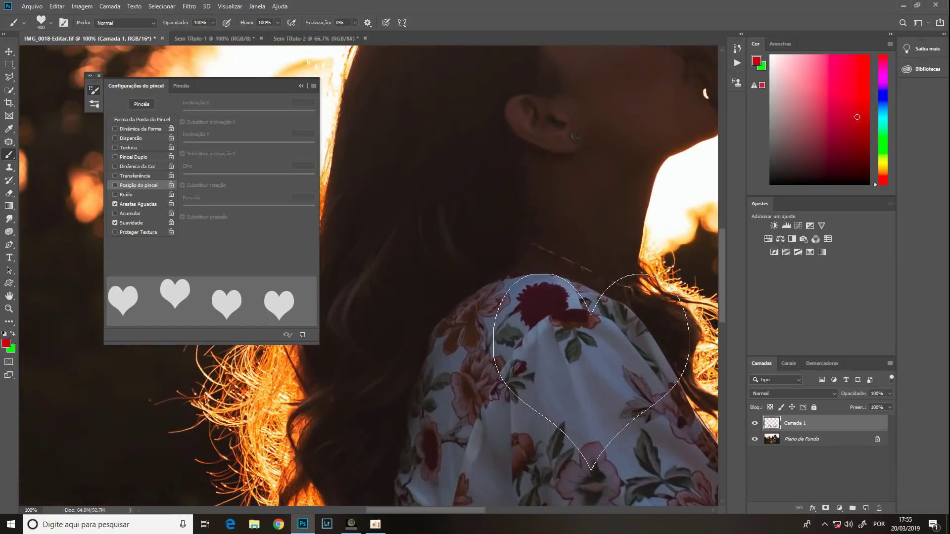
{"action": "left_click_drag", "start_coordinate": [460, 333], "coordinate": [393, 79]}
{"action": "scroll", "coordinate": [392, 79], "scroll_direction": "down", "scroll_amount": 3}
{"action": "scroll", "coordinate": [392, 79], "scroll_direction": "right", "scroll_amount": 4}
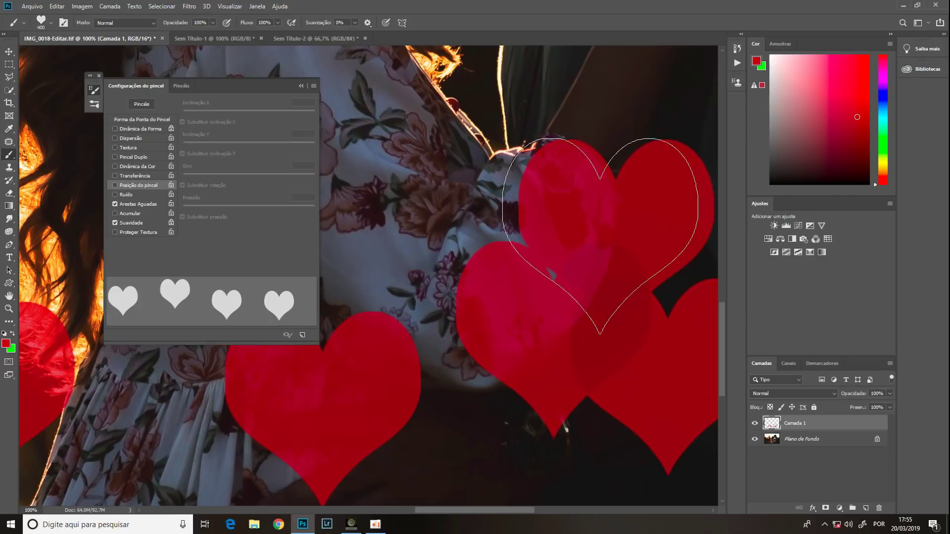
{"action": "left_click", "coordinate": [235, 39]}
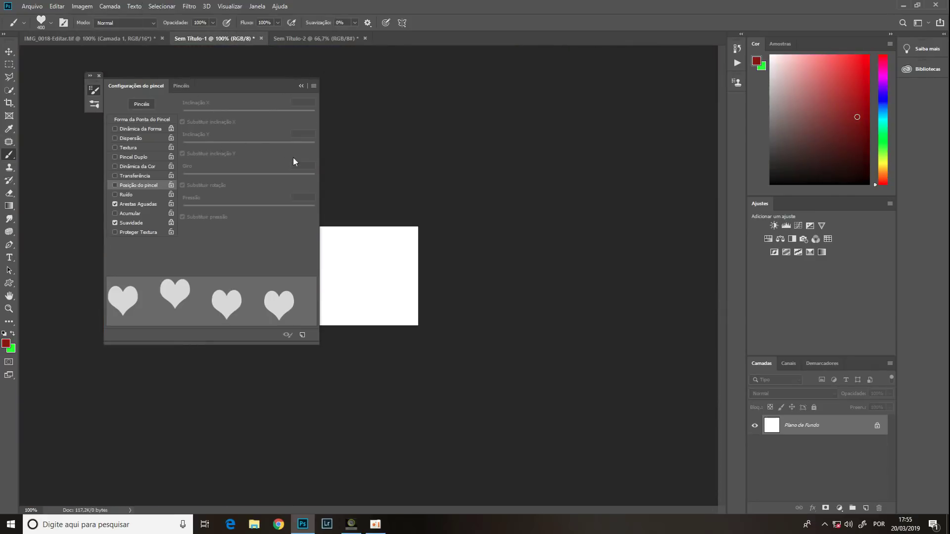
Stamp four dark red hearts on the white Sem Título-2 canvas
{"action": "left_click", "coordinate": [313, 40]}
{"action": "left_click", "coordinate": [492, 254]}
{"action": "left_click", "coordinate": [530, 365]}
{"action": "left_click", "coordinate": [300, 363]}
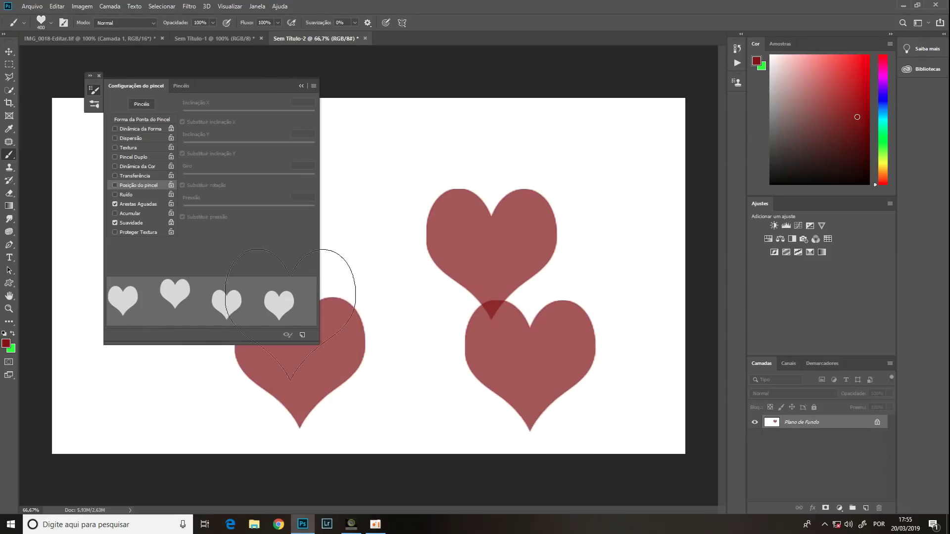
{"action": "left_click", "coordinate": [424, 198]}
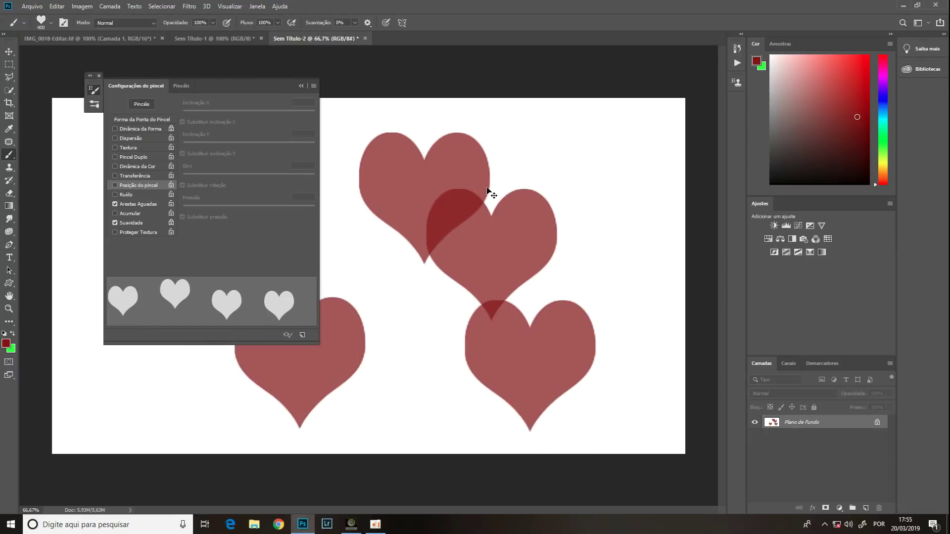
Inspect the heart edges up close, undo the last stamp, and zoom back out
{"action": "scroll", "coordinate": [361, 292], "scroll_direction": "up", "scroll_amount": 4}
{"action": "left_click_drag", "start_coordinate": [360, 292], "coordinate": [548, 5]}
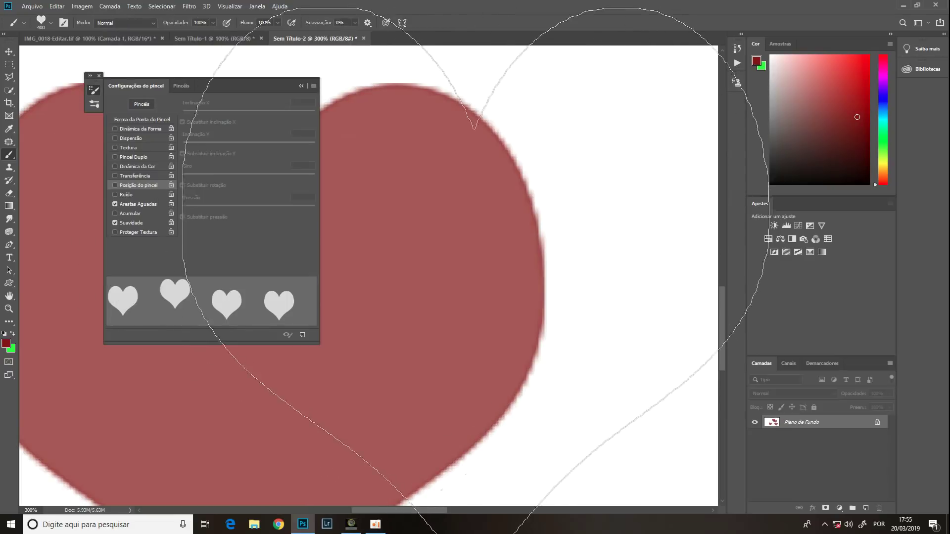
{"action": "key", "text": "ctrl+z"}
{"action": "key", "text": "ctrl+minus"}
{"action": "key", "text": "ctrl+minus"}
{"action": "key", "text": "ctrl+minus"}
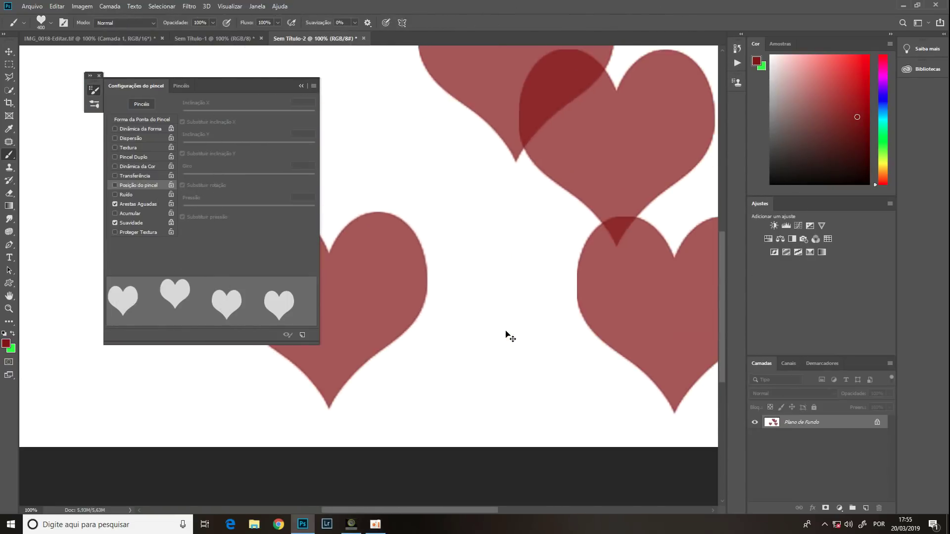
{"action": "key", "text": "ctrl+minus"}
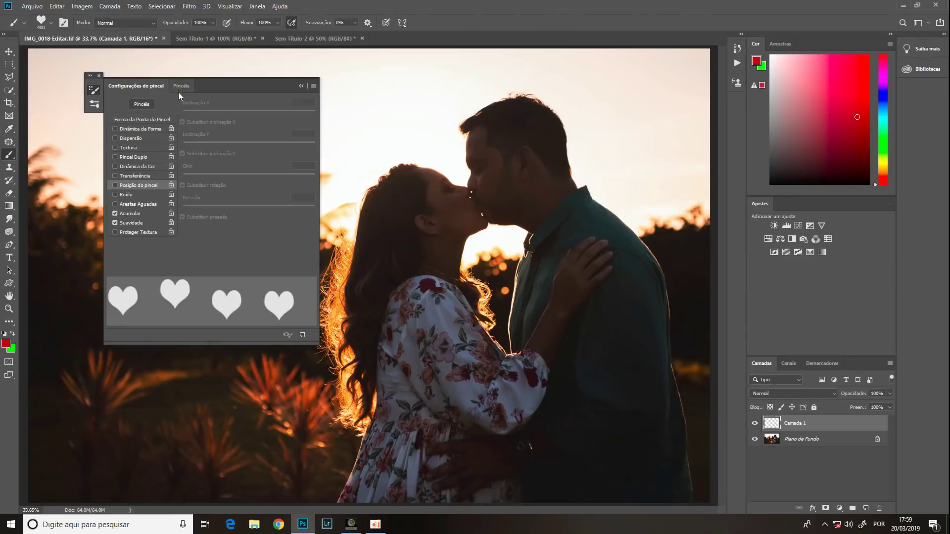
Switch to the hard round tip with build-up enabled and set its hardness to 0%
{"action": "left_click", "coordinate": [179, 87]}
{"action": "left_click", "coordinate": [227, 143]}
{"action": "left_click", "coordinate": [124, 216]}
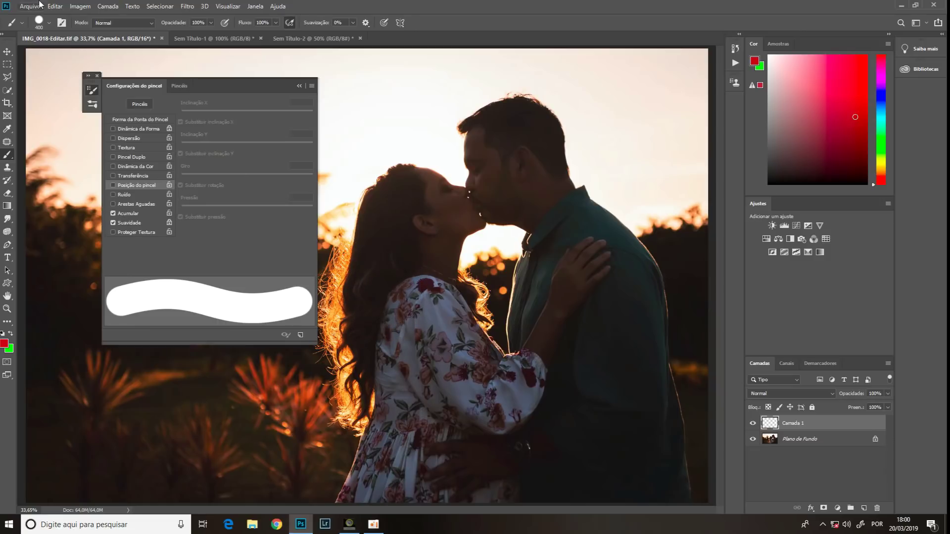
{"action": "left_click", "coordinate": [50, 23]}
{"action": "left_click_drag", "start_coordinate": [115, 78], "coordinate": [51, 79]}
{"action": "left_click", "coordinate": [237, 85]}
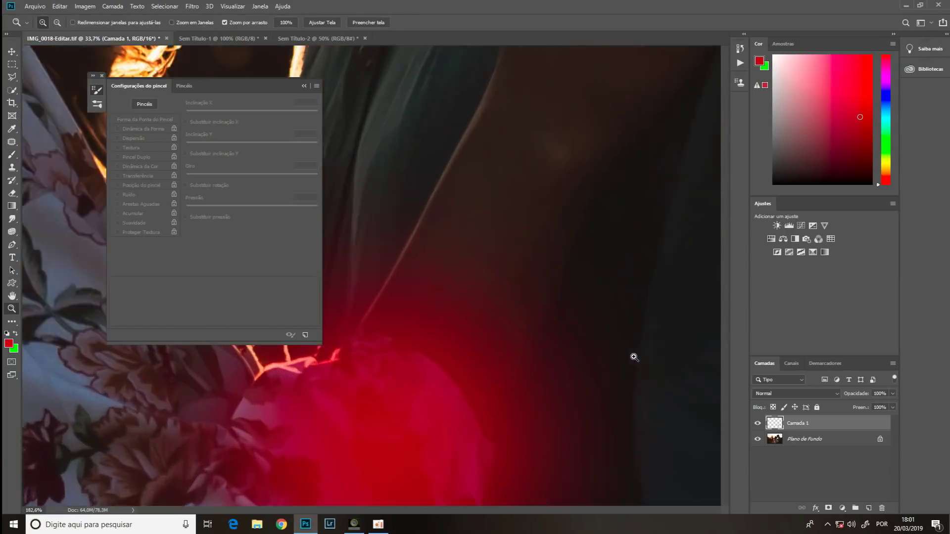
Paint soft red glow spots on the woman's floral sleeve
{"action": "left_click_drag", "start_coordinate": [560, 344], "coordinate": [598, 361]}
{"action": "key", "text": "b"}
{"action": "left_click_drag", "start_coordinate": [387, 345], "coordinate": [592, 280]}
{"action": "left_click_drag", "start_coordinate": [463, 361], "coordinate": [492, 356]}
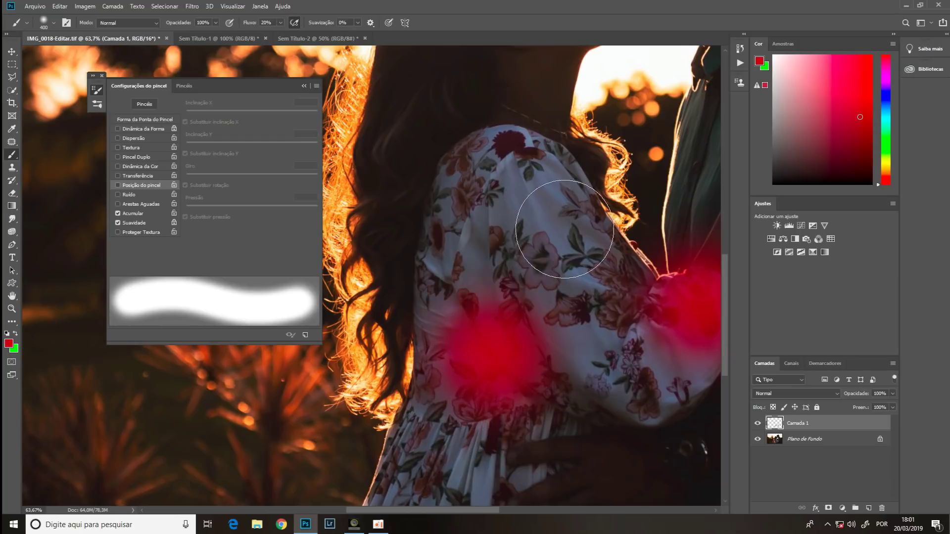
{"action": "left_click_drag", "start_coordinate": [564, 230], "coordinate": [562, 237]}
{"action": "key", "text": "ctrl+0"}
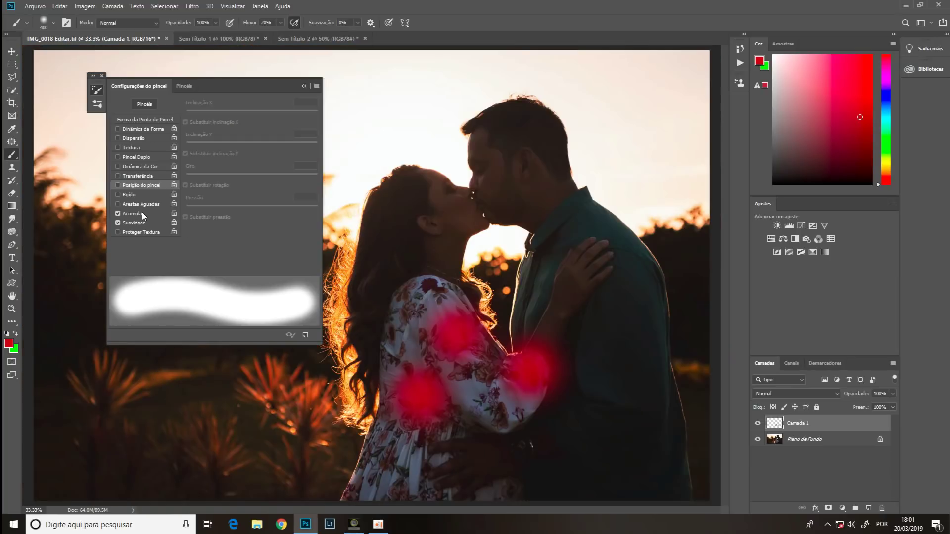
Dab five soft red glow spots, faint and strong, on the man's shirt
{"action": "left_click", "coordinate": [645, 405]}
{"action": "left_click", "coordinate": [641, 345]}
{"action": "left_click", "coordinate": [638, 290]}
{"action": "left_click", "coordinate": [585, 426]}
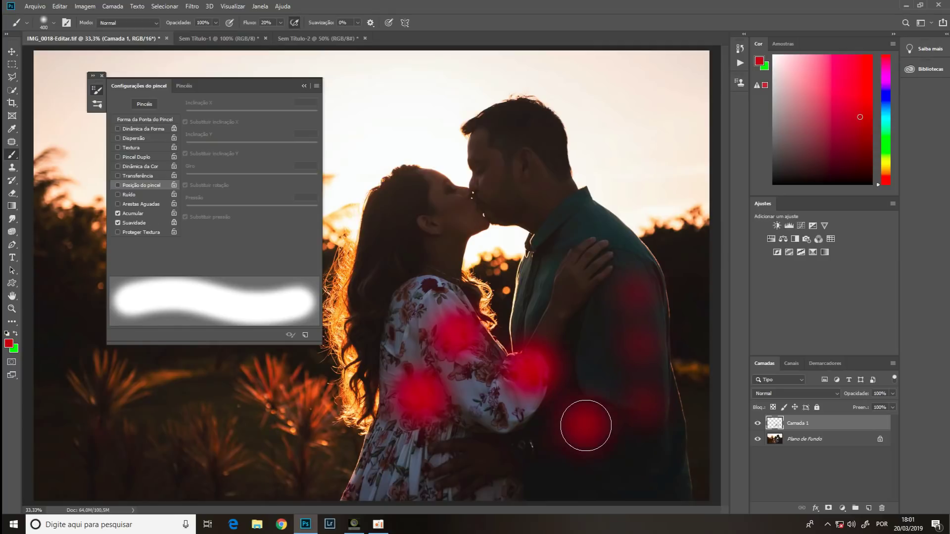
{"action": "left_click", "coordinate": [595, 360]}
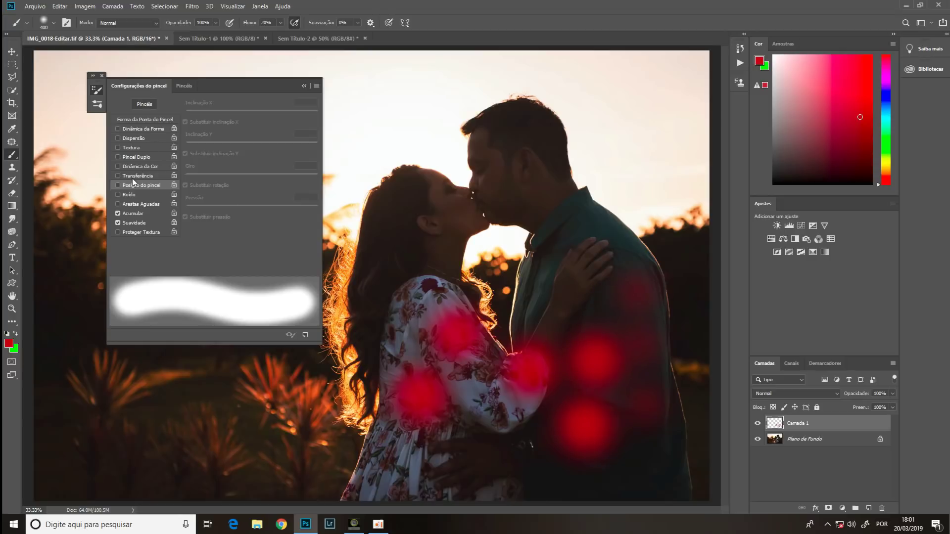
Toggle build-up off and back on, and enable texture protection for the brush
{"action": "left_click", "coordinate": [133, 213]}
{"action": "left_click", "coordinate": [138, 215]}
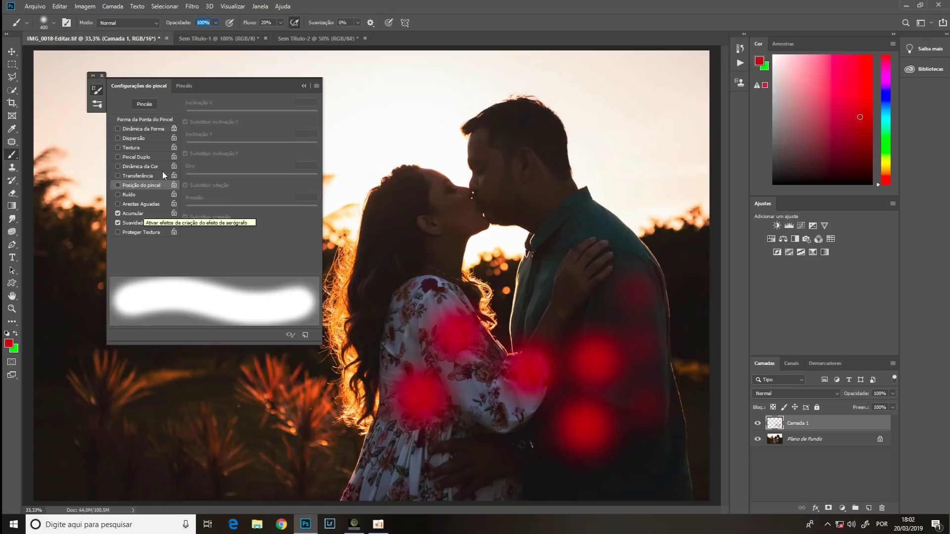
{"action": "left_click", "coordinate": [138, 233]}
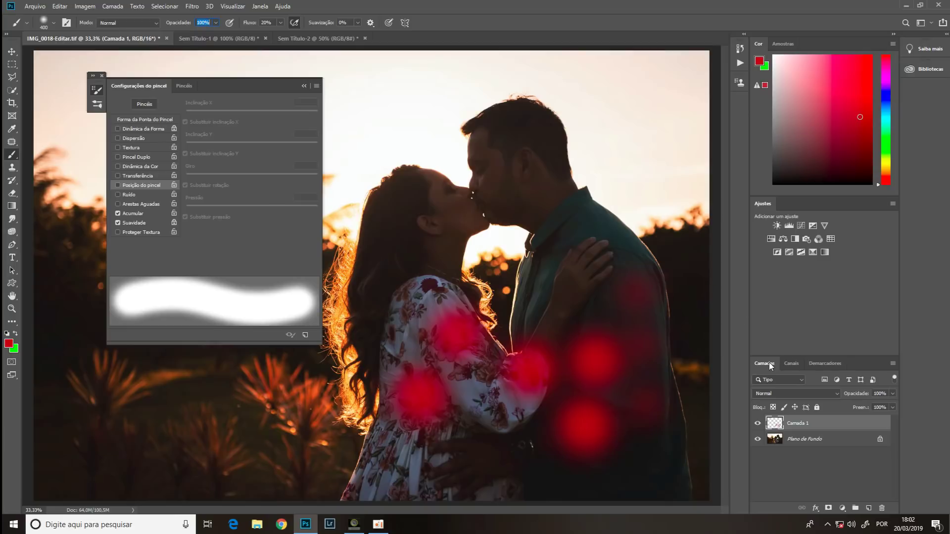
Select the Phlearn Fog Brush and paint red fog across the plants and the couple's arms
{"action": "scroll", "coordinate": [313, 284], "scroll_direction": "down", "scroll_amount": 5}
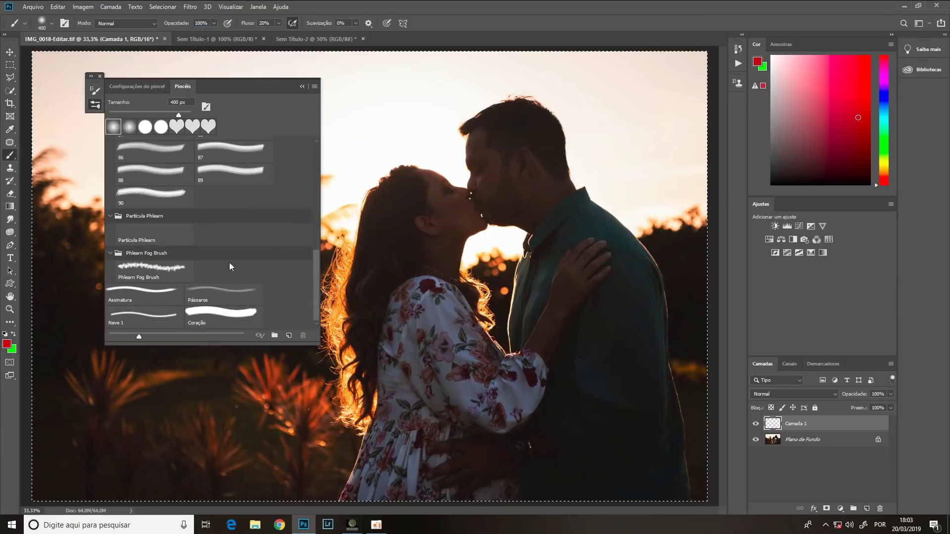
{"action": "left_click", "coordinate": [146, 272]}
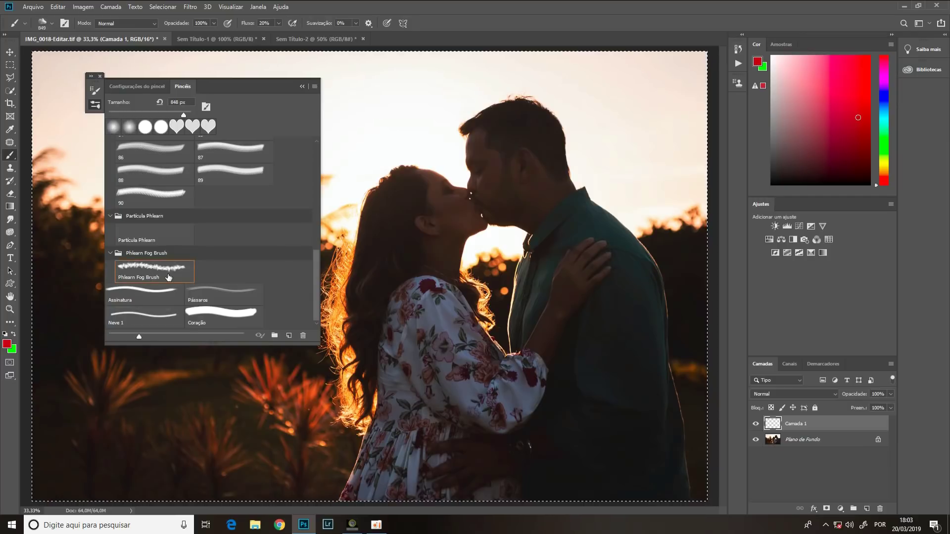
{"action": "mouse_move", "coordinate": [257, 411]}
{"action": "left_mouse_down"}
{"action": "mouse_move", "coordinate": [347, 394]}
{"action": "mouse_move", "coordinate": [548, 389]}
{"action": "left_mouse_up"}
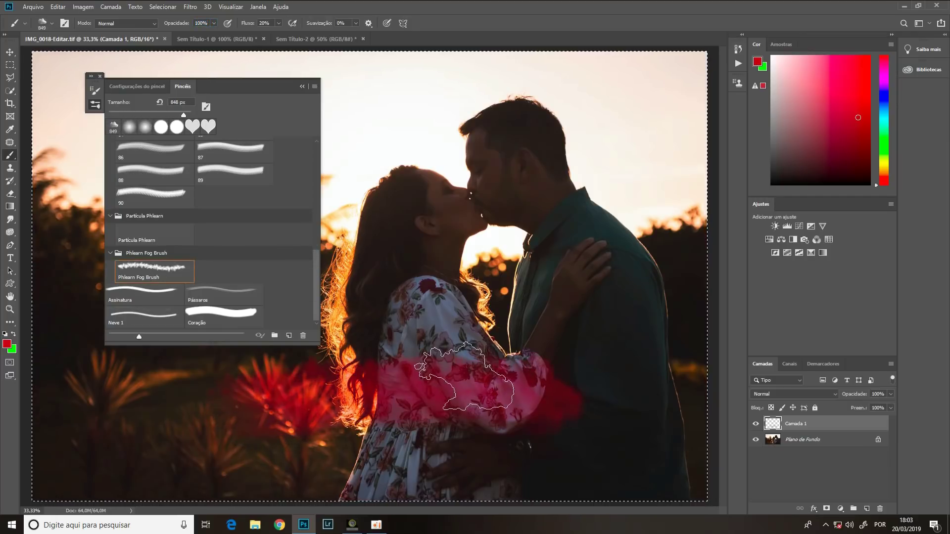
{"action": "left_click_drag", "start_coordinate": [548, 389], "coordinate": [495, 386]}
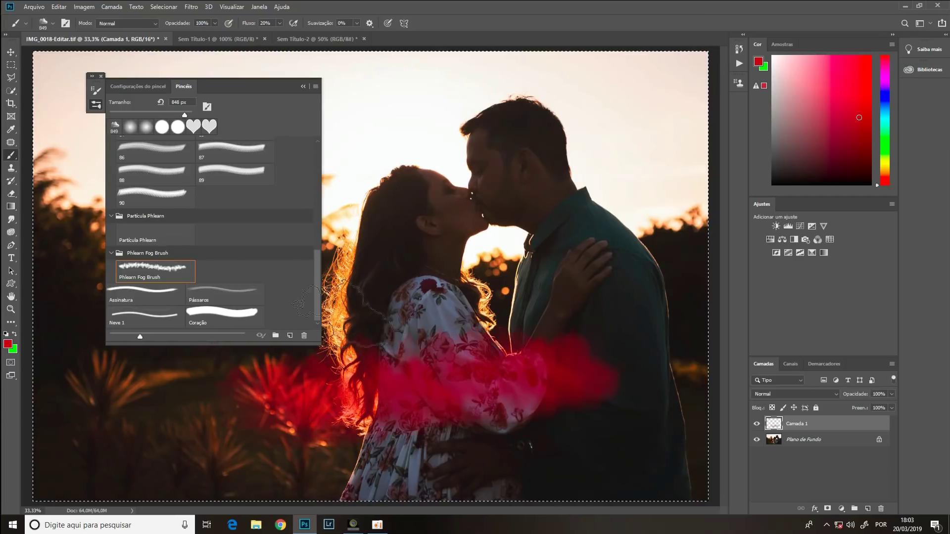
Set brush flow to 100% and show the Brush Tip Shape settings
{"action": "double_click", "coordinate": [267, 23]}
{"action": "type", "text": "100"}
{"action": "key", "text": "Return"}
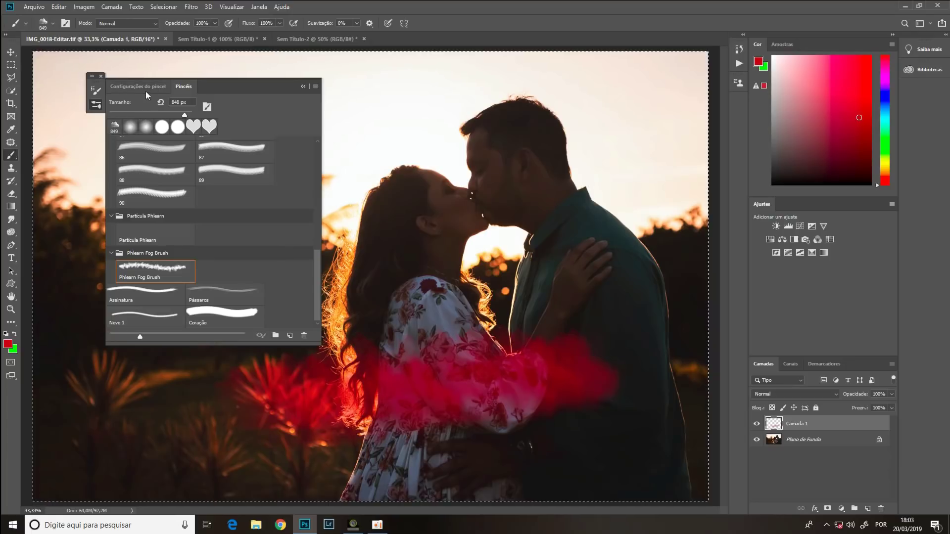
{"action": "left_click", "coordinate": [138, 86]}
{"action": "left_click", "coordinate": [138, 120]}
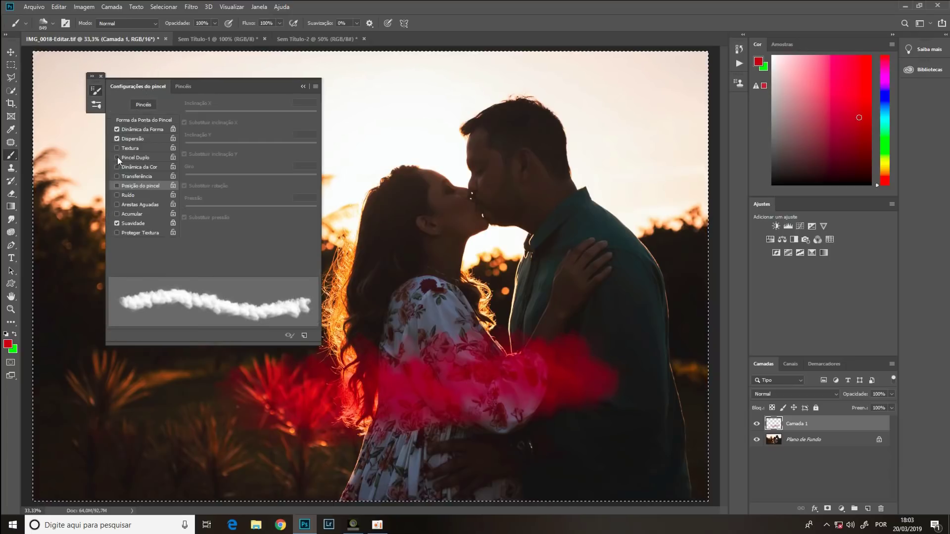
Undo the fog, paint a new red cloud test stroke, and widen the dab spacing
{"action": "key", "text": "ctrl+z"}
{"action": "mouse_move", "coordinate": [332, 400]}
{"action": "left_mouse_down"}
{"action": "mouse_move", "coordinate": [569, 391]}
{"action": "mouse_move", "coordinate": [215, 397]}
{"action": "mouse_move", "coordinate": [393, 443]}
{"action": "mouse_move", "coordinate": [573, 436]}
{"action": "mouse_move", "coordinate": [615, 382]}
{"action": "left_mouse_up"}
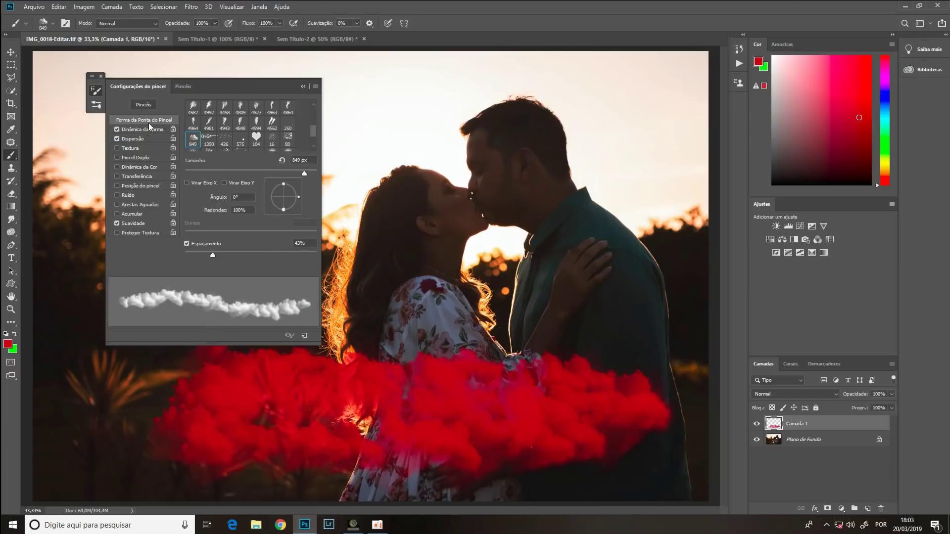
{"action": "mouse_move", "coordinate": [198, 257]}
{"action": "left_mouse_down"}
{"action": "mouse_move", "coordinate": [245, 260]}
{"action": "mouse_move", "coordinate": [200, 257]}
{"action": "left_mouse_up"}
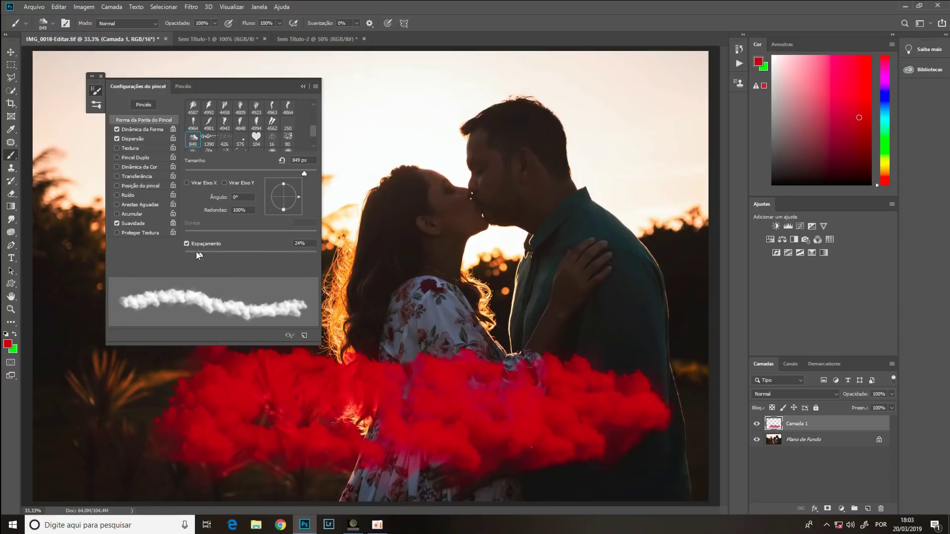
Give the fog brush 60% size jitter and 20% angle jitter in Shape Dynamics
{"action": "left_click", "coordinate": [143, 129]}
{"action": "left_click_drag", "start_coordinate": [244, 114], "coordinate": [264, 114]}
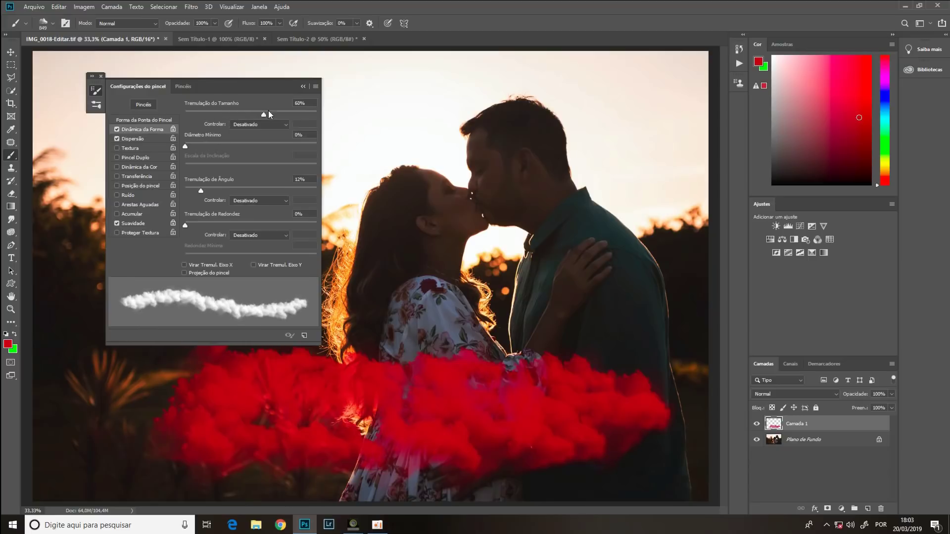
{"action": "left_click_drag", "start_coordinate": [268, 113], "coordinate": [265, 113]}
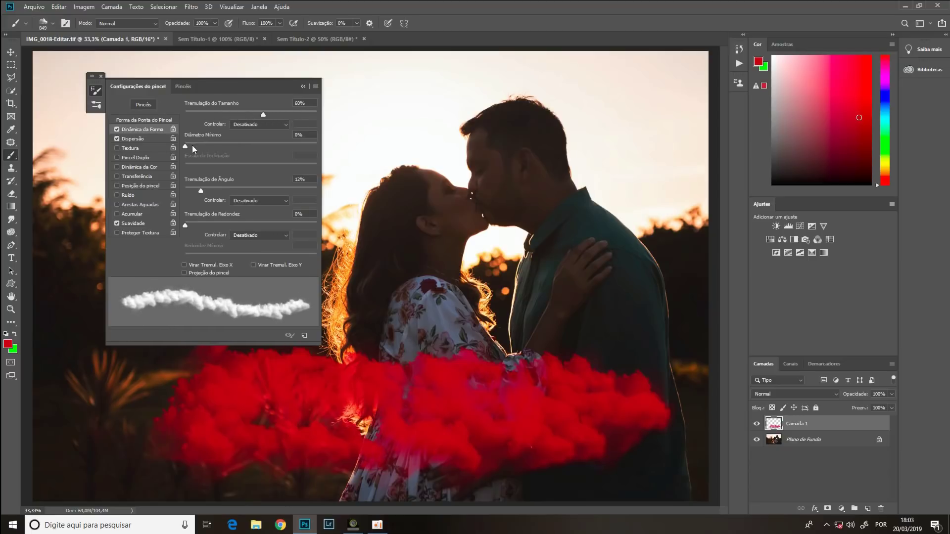
{"action": "mouse_move", "coordinate": [201, 191]}
{"action": "left_mouse_down"}
{"action": "mouse_move", "coordinate": [224, 190]}
{"action": "mouse_move", "coordinate": [207, 192]}
{"action": "left_mouse_up"}
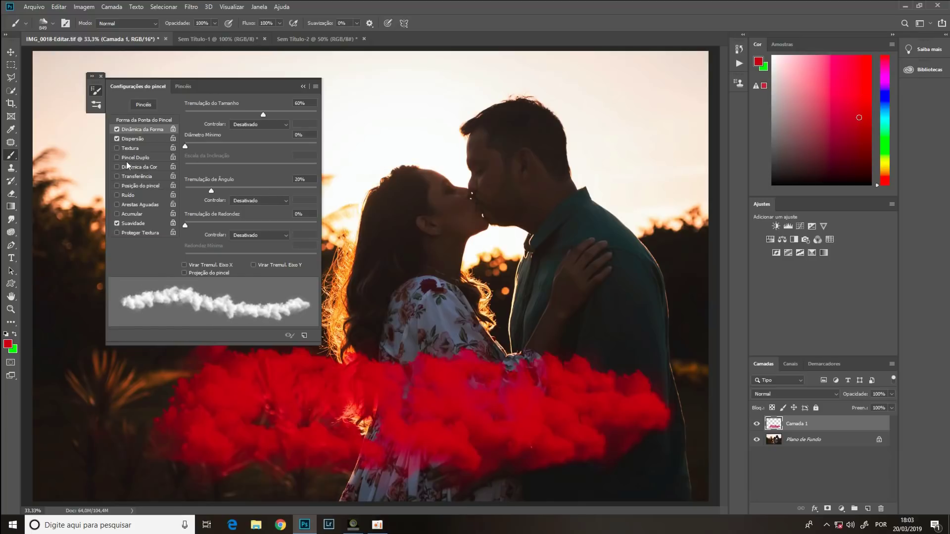
Add 30% scatter, test a cloud stroke over the couple, then undo it
{"action": "left_click", "coordinate": [132, 139]}
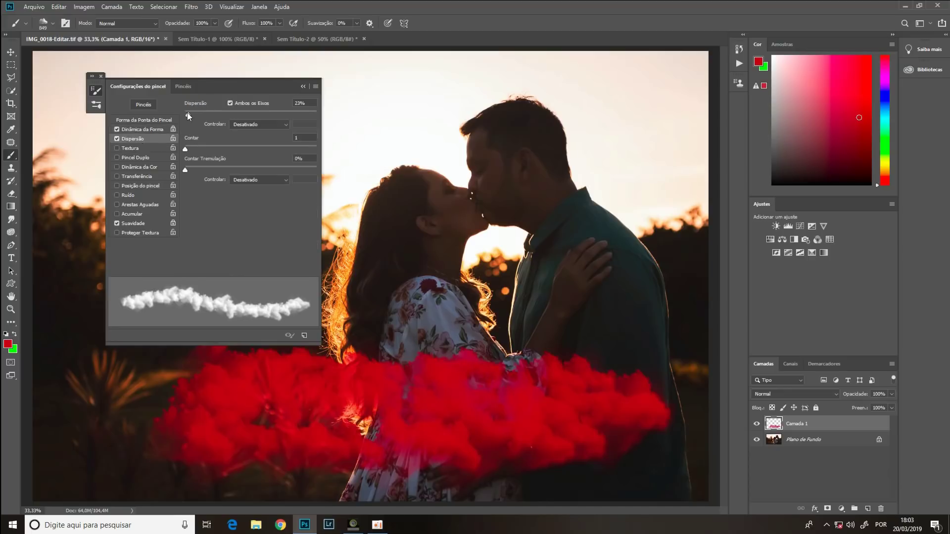
{"action": "mouse_move", "coordinate": [188, 114]}
{"action": "left_mouse_down"}
{"action": "mouse_move", "coordinate": [221, 120]}
{"action": "mouse_move", "coordinate": [188, 113]}
{"action": "left_mouse_up"}
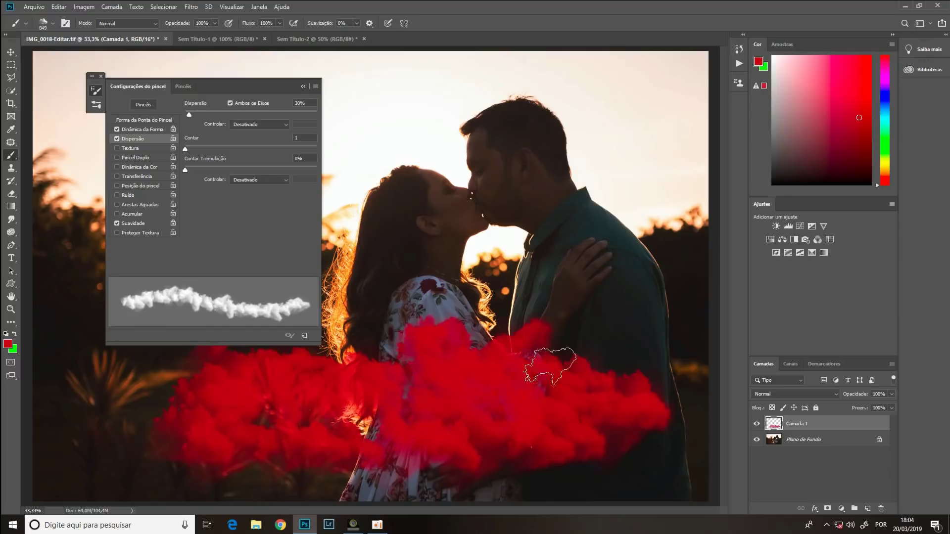
{"action": "left_click_drag", "start_coordinate": [541, 371], "coordinate": [502, 366]}
{"action": "key", "text": "ctrl+z"}
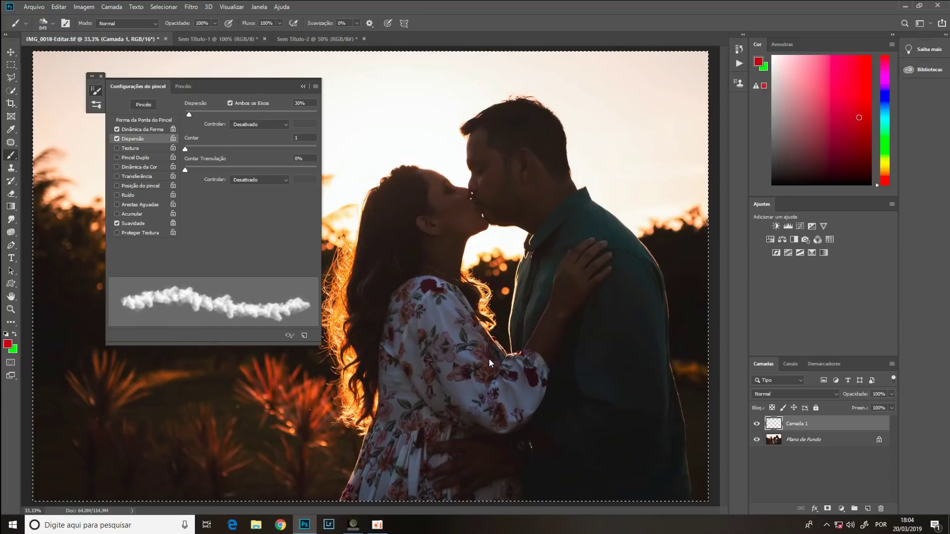
Select the Partícula Phlearn brush and turn off its Scatter and Shape Dynamics
{"action": "left_click", "coordinate": [183, 86]}
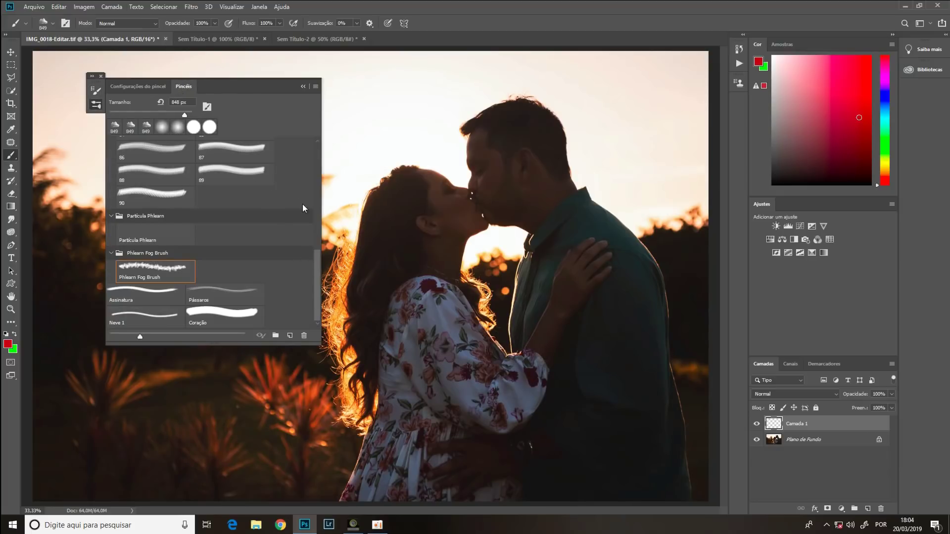
{"action": "key", "text": "comma"}
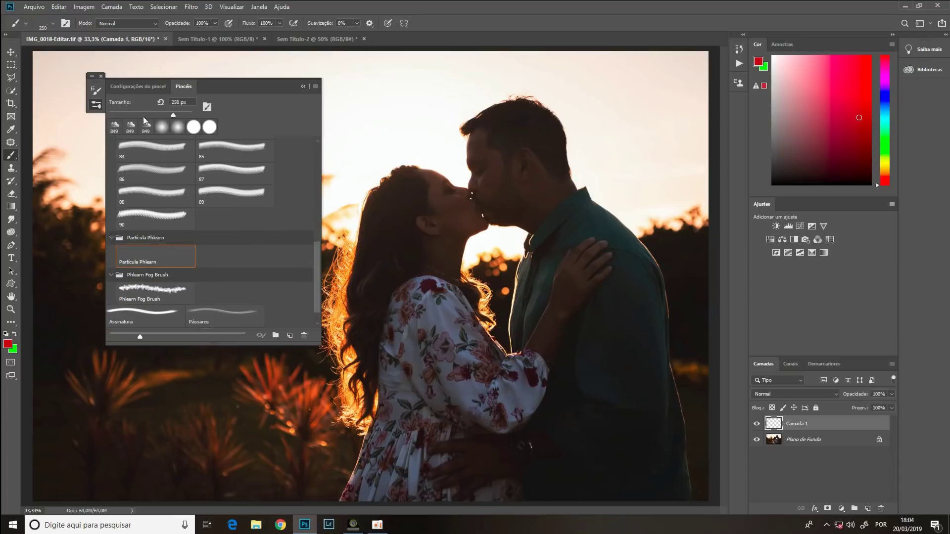
{"action": "left_click", "coordinate": [137, 87]}
{"action": "left_click", "coordinate": [147, 127]}
{"action": "left_click", "coordinate": [117, 138]}
{"action": "left_click", "coordinate": [117, 129]}
{"action": "left_click", "coordinate": [143, 119]}
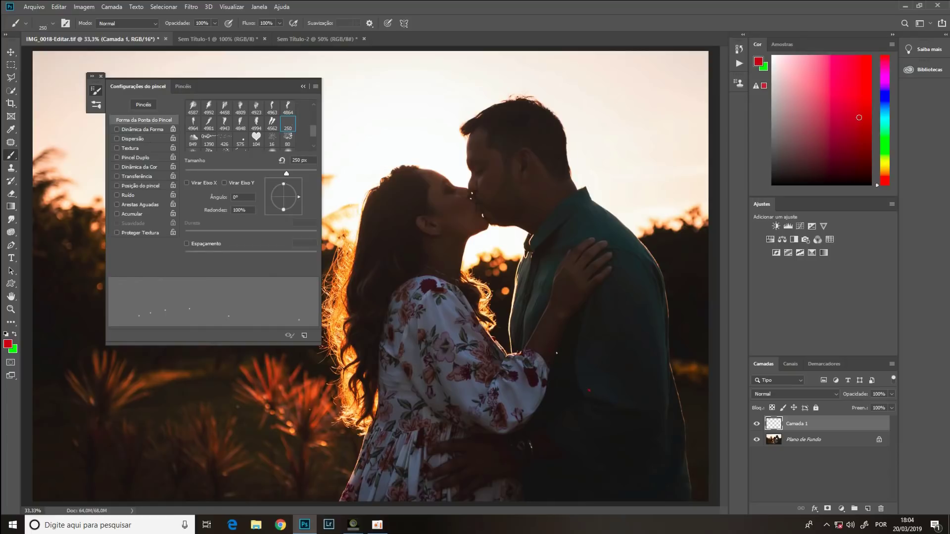
Enlarge the particle brush to 500 px, test a red dotted stroke, and undo it
{"action": "key", "text": "bracketright"}
{"action": "key", "text": "bracketright"}
{"action": "key", "text": "bracketright"}
{"action": "left_click_drag", "start_coordinate": [633, 360], "coordinate": [530, 378]}
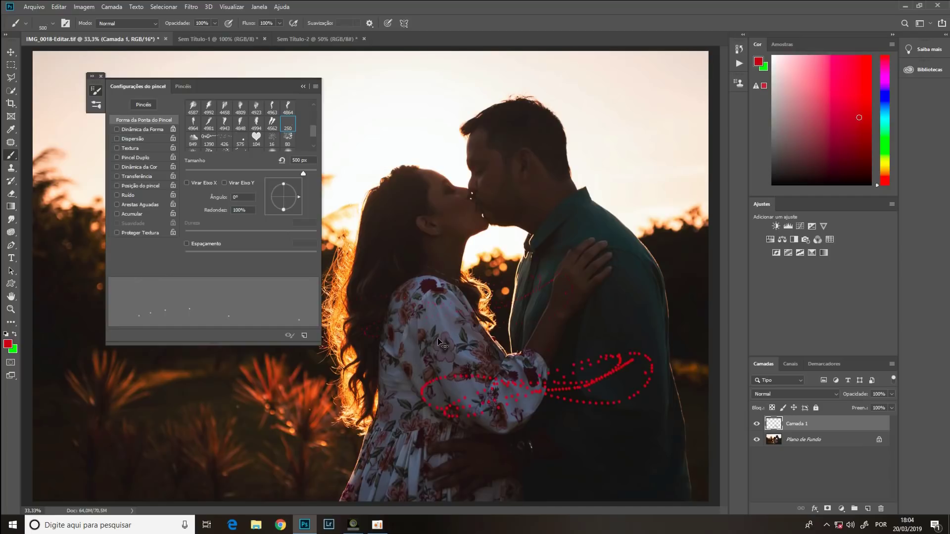
{"action": "key", "text": "ctrl+z"}
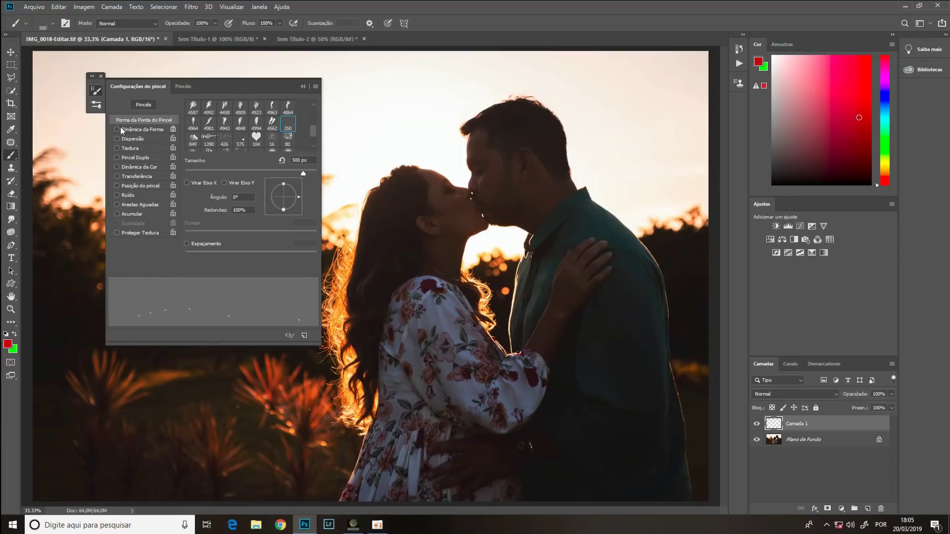
Enable spacing and smoothing, sample a light cream colour, and set the particle brush to 300 px
{"action": "left_click", "coordinate": [192, 242]}
{"action": "key", "text": "bracketleft"}
{"action": "key", "text": "bracketleft"}
{"action": "key", "text": "bracketleft"}
{"action": "key", "text": "bracketleft"}
{"action": "left_click", "coordinate": [353, 373], "text": "alt"}
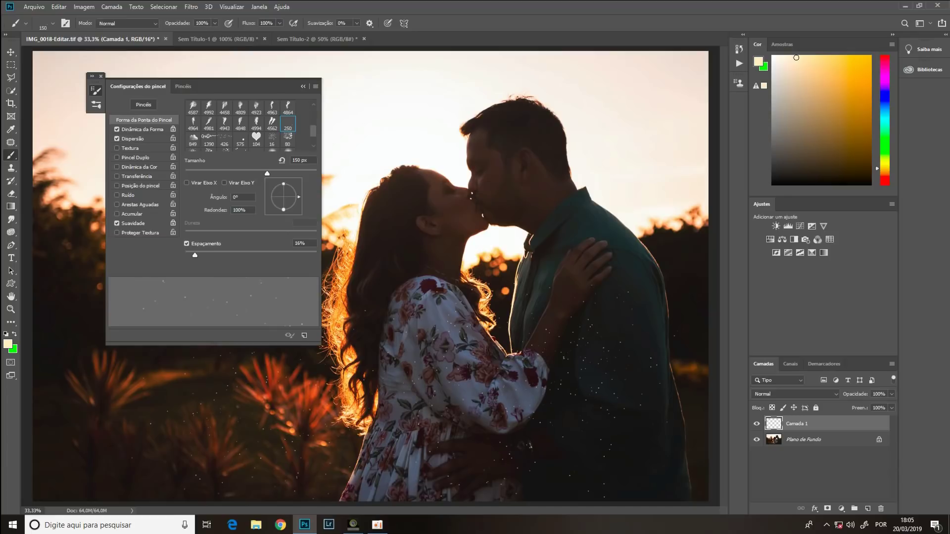
{"action": "key", "text": "ctrl+z"}
{"action": "key", "text": "bracketright"}
{"action": "key", "text": "bracketright"}
{"action": "key", "text": "bracketright"}
{"action": "key", "text": "bracketright"}
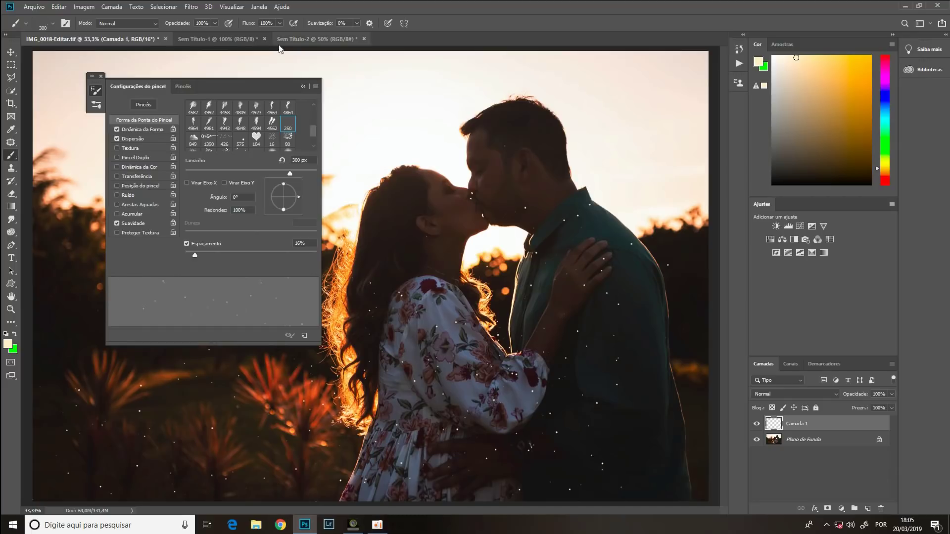
{"action": "left_click", "coordinate": [191, 7]}
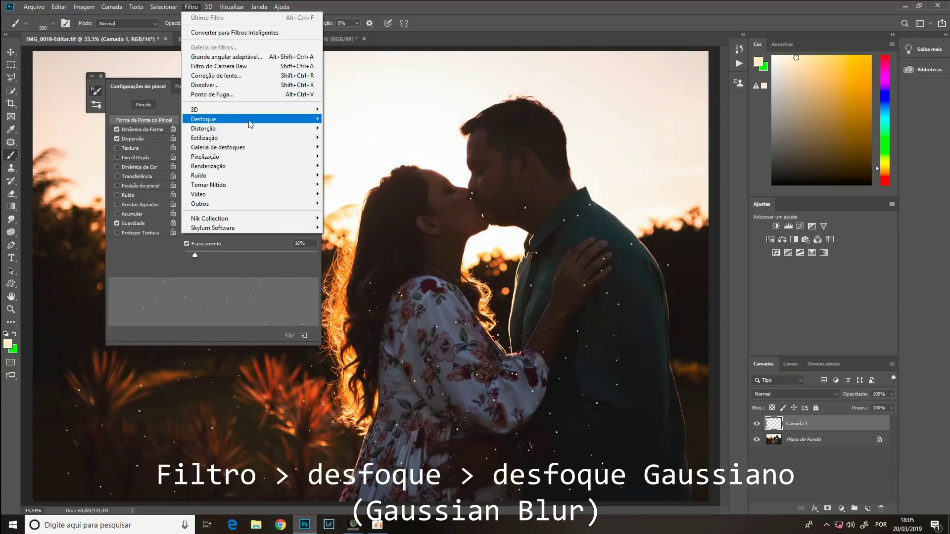
Apply a Gaussian Blur of about 5.8 pixels to the sparkle particles
{"action": "mouse_move", "coordinate": [250, 119]}
{"action": "left_click", "coordinate": [358, 175]}
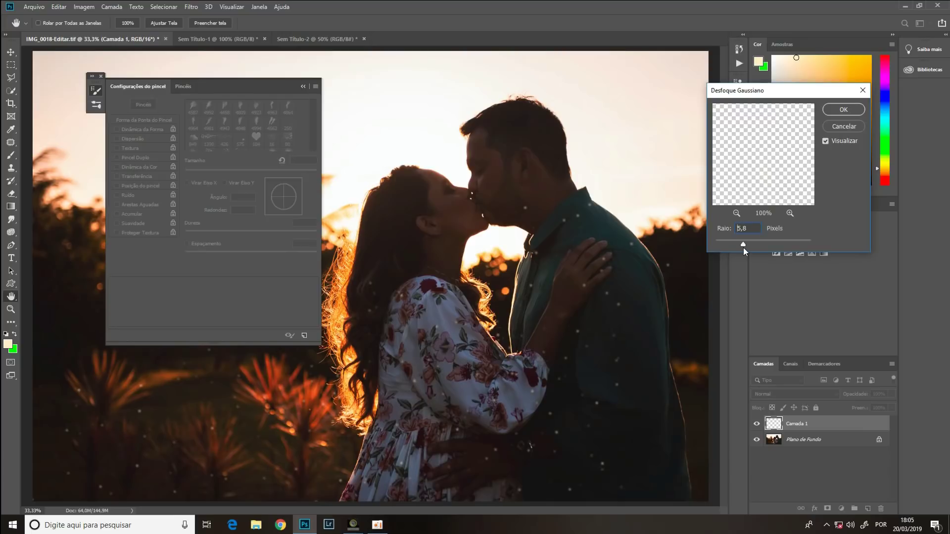
{"action": "left_click", "coordinate": [859, 113]}
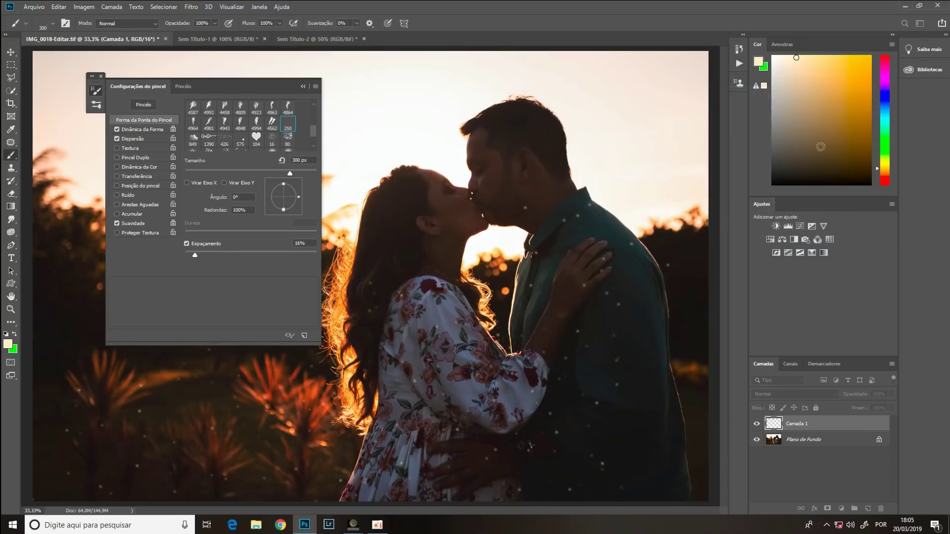